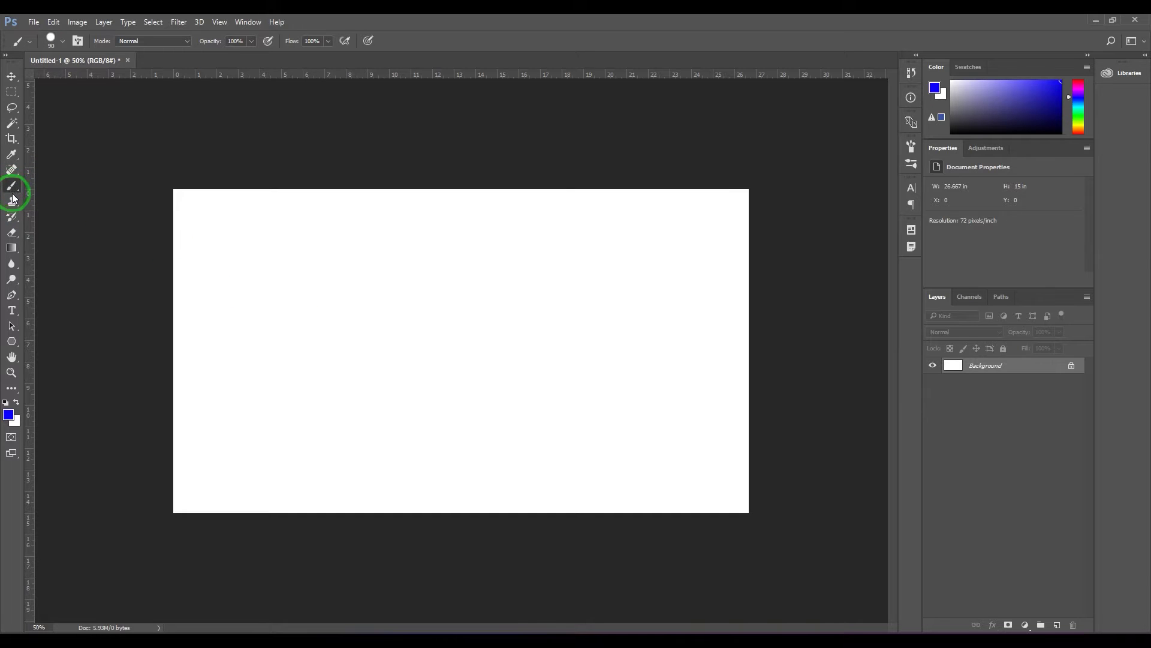
Step: Select the Brush tool and paint a blue diagonal stroke down the canvas's left part at 90 px
{"action": "left_click", "coordinate": [12, 76]}
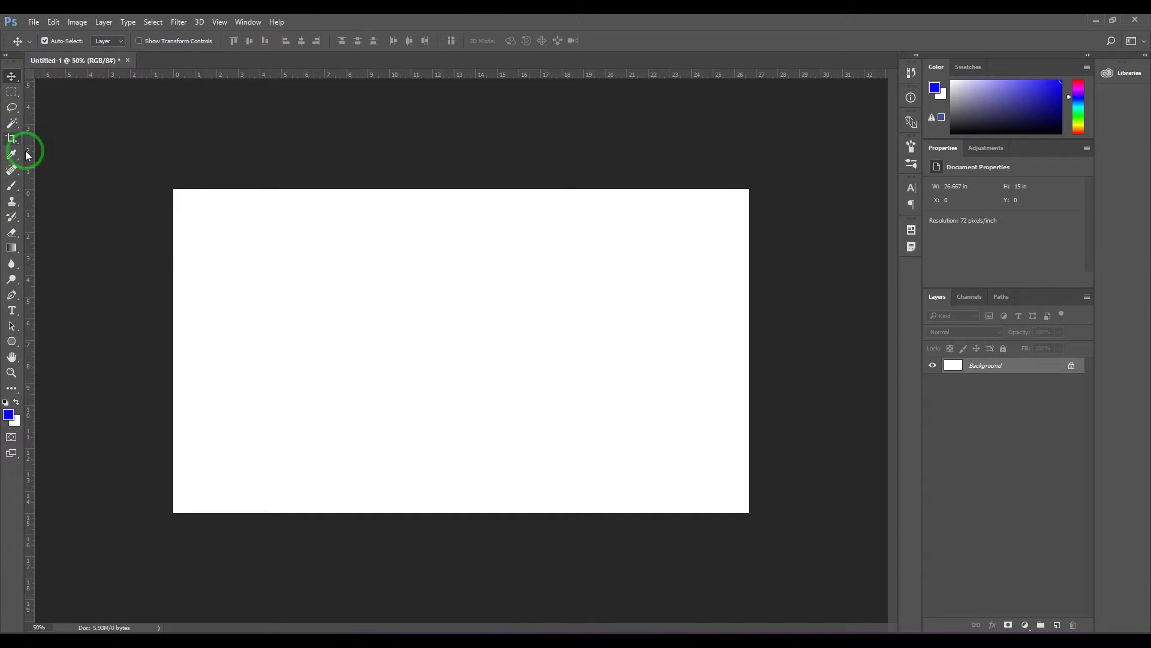
{"action": "left_click", "coordinate": [12, 187]}
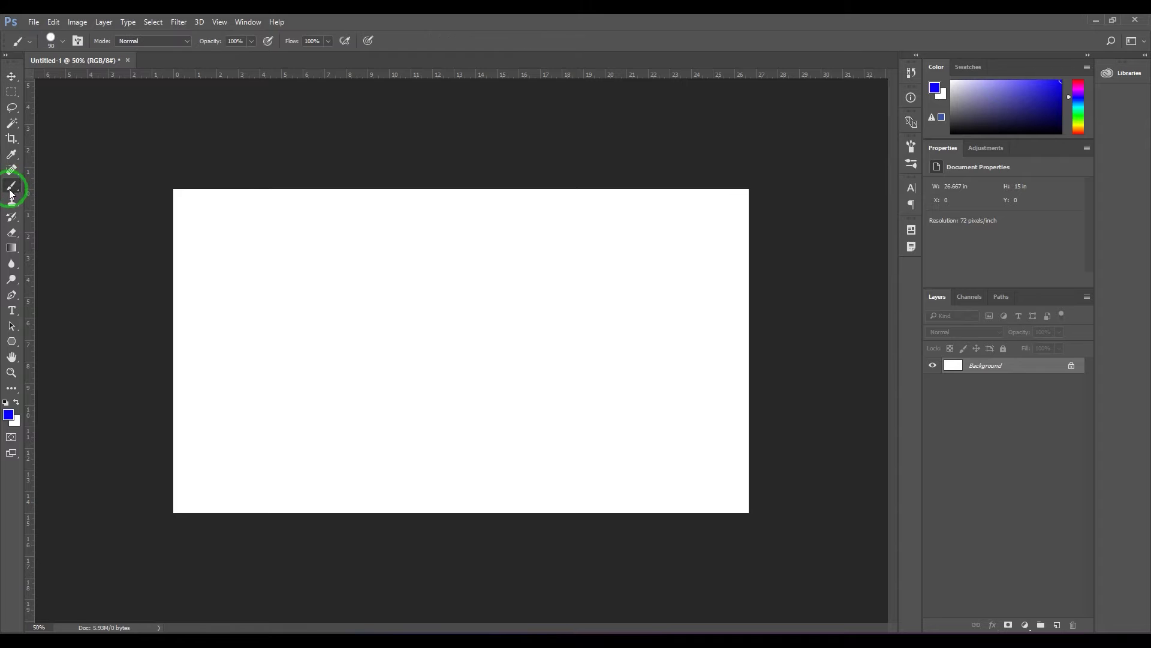
{"action": "left_click", "coordinate": [12, 76]}
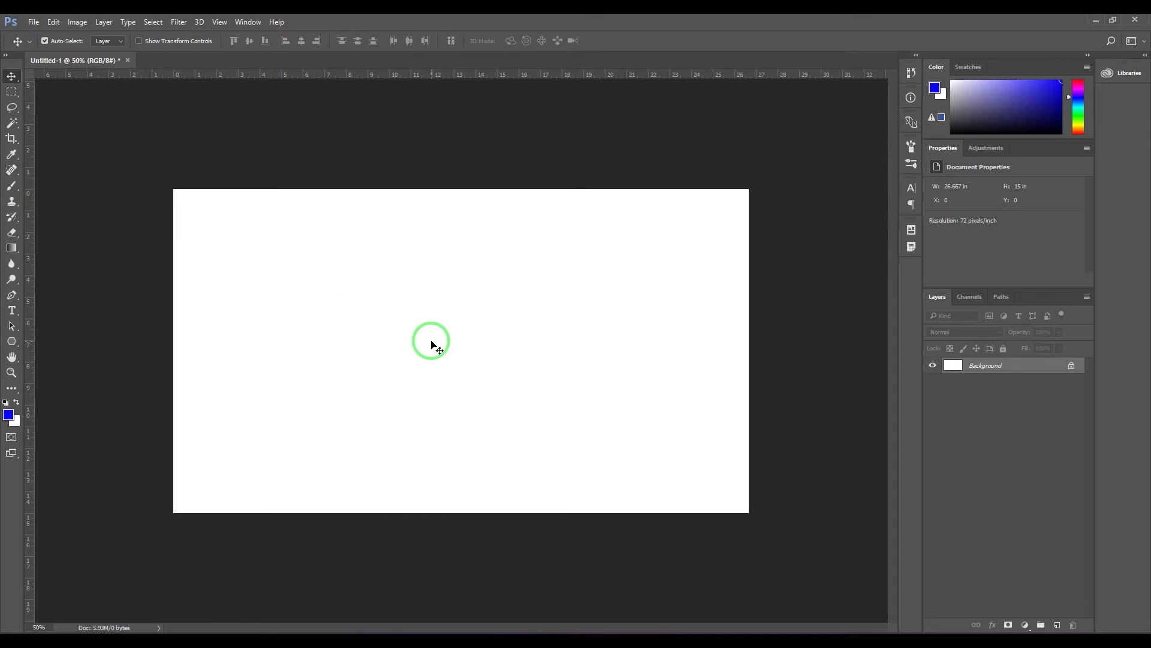
{"action": "key", "text": "b"}
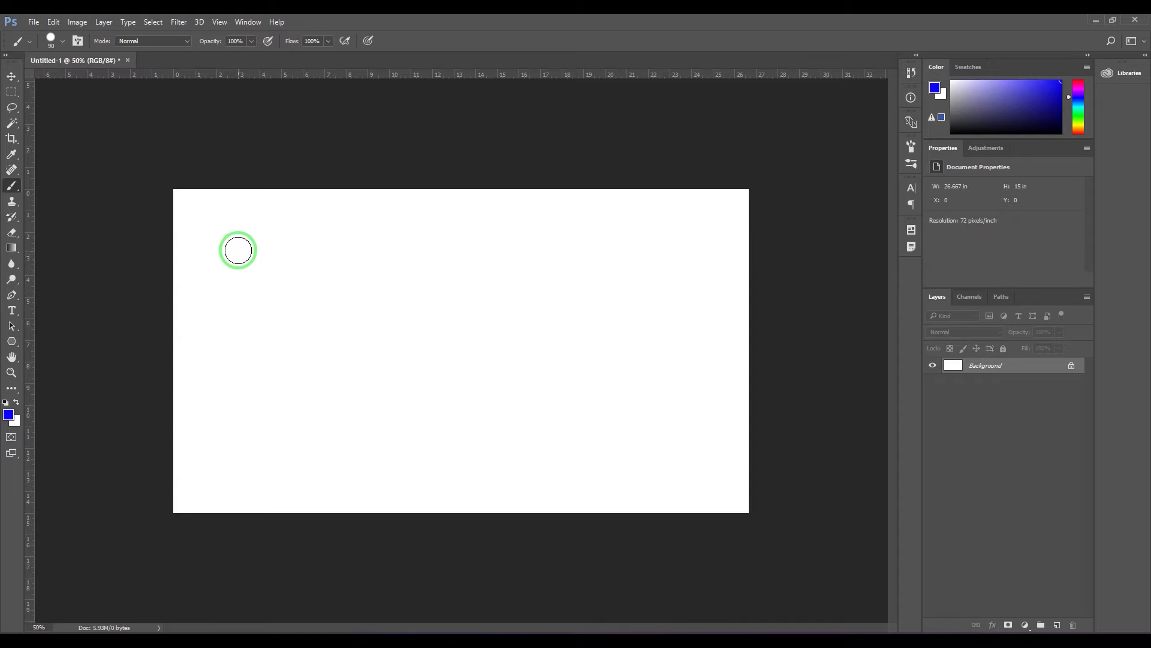
{"action": "mouse_move", "coordinate": [226, 221]}
{"action": "left_mouse_down"}
{"action": "mouse_move", "coordinate": [290, 452]}
{"action": "mouse_move", "coordinate": [311, 462]}
{"action": "left_mouse_up"}
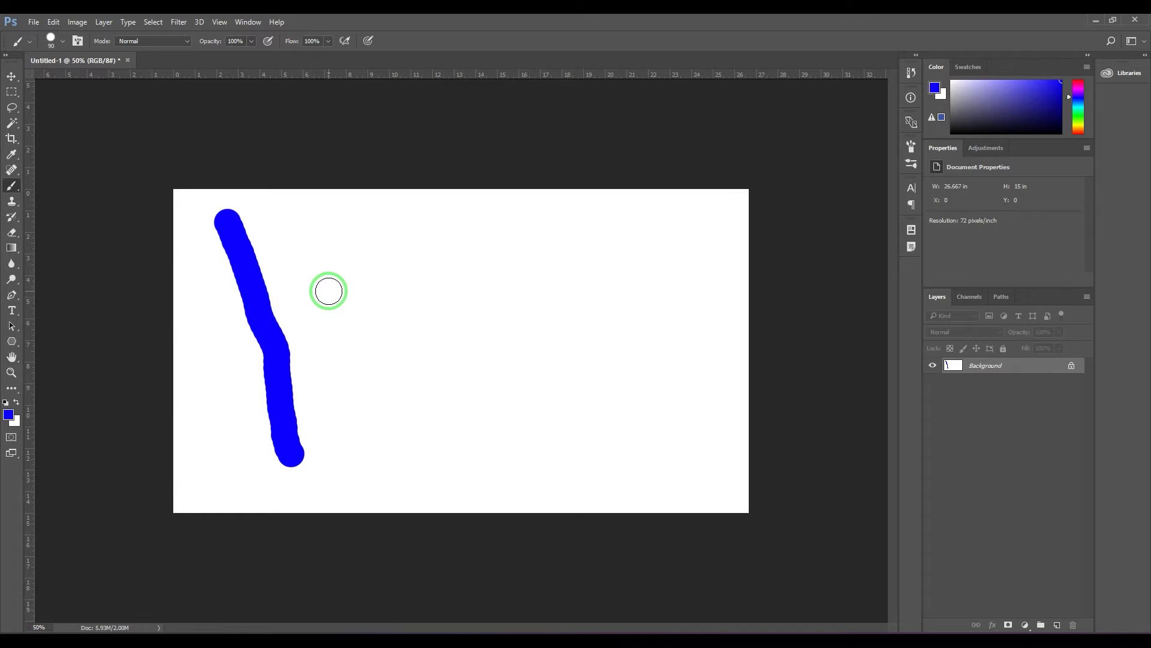
Step: Set the brush size to 28 px and paint a thinner diagonal stroke beside the first one
{"action": "right_click", "coordinate": [317, 274]}
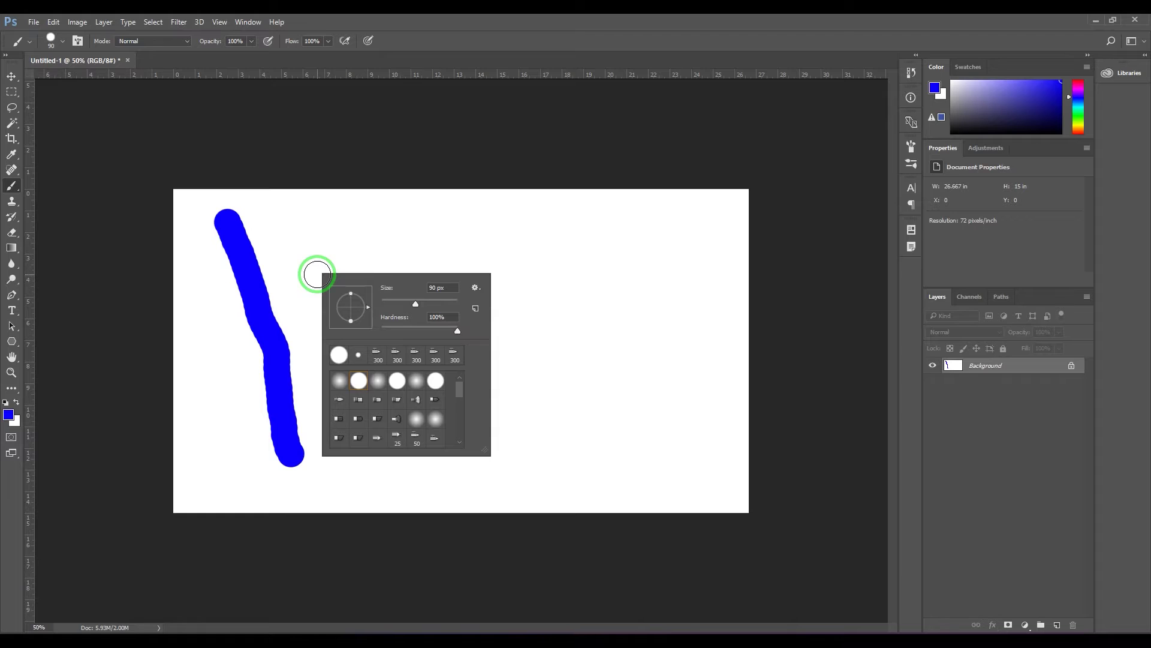
{"action": "left_click", "coordinate": [357, 304]}
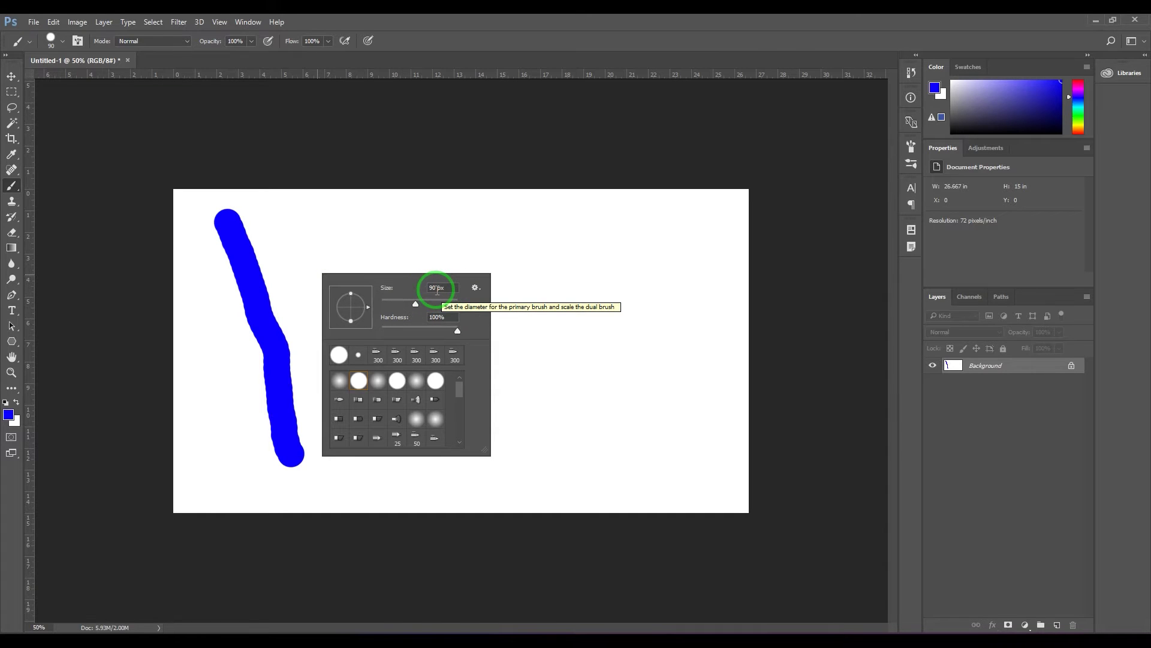
{"action": "left_click_drag", "start_coordinate": [414, 302], "coordinate": [404, 304]}
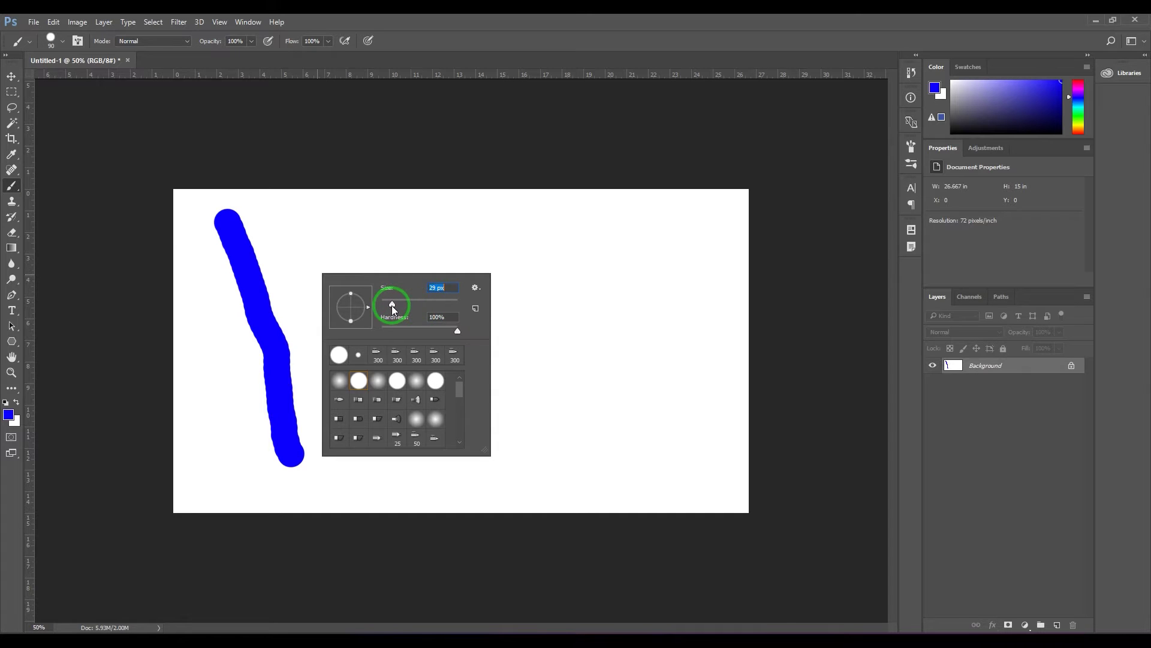
{"action": "left_click", "coordinate": [469, 175]}
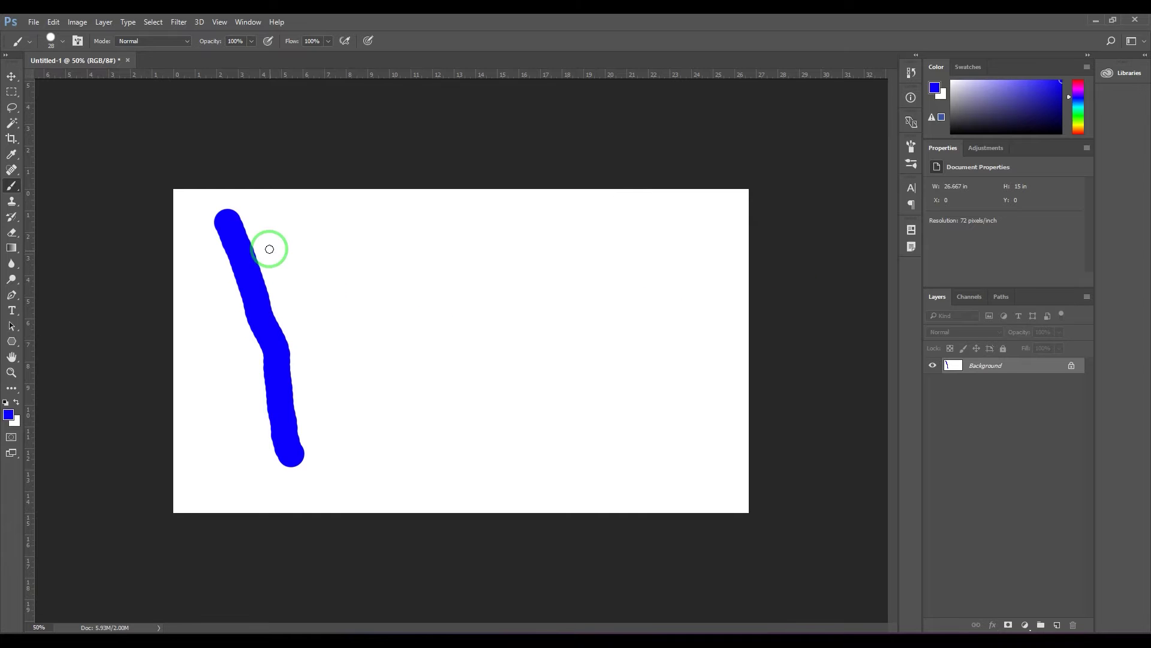
{"action": "left_click_drag", "start_coordinate": [285, 208], "coordinate": [411, 444]}
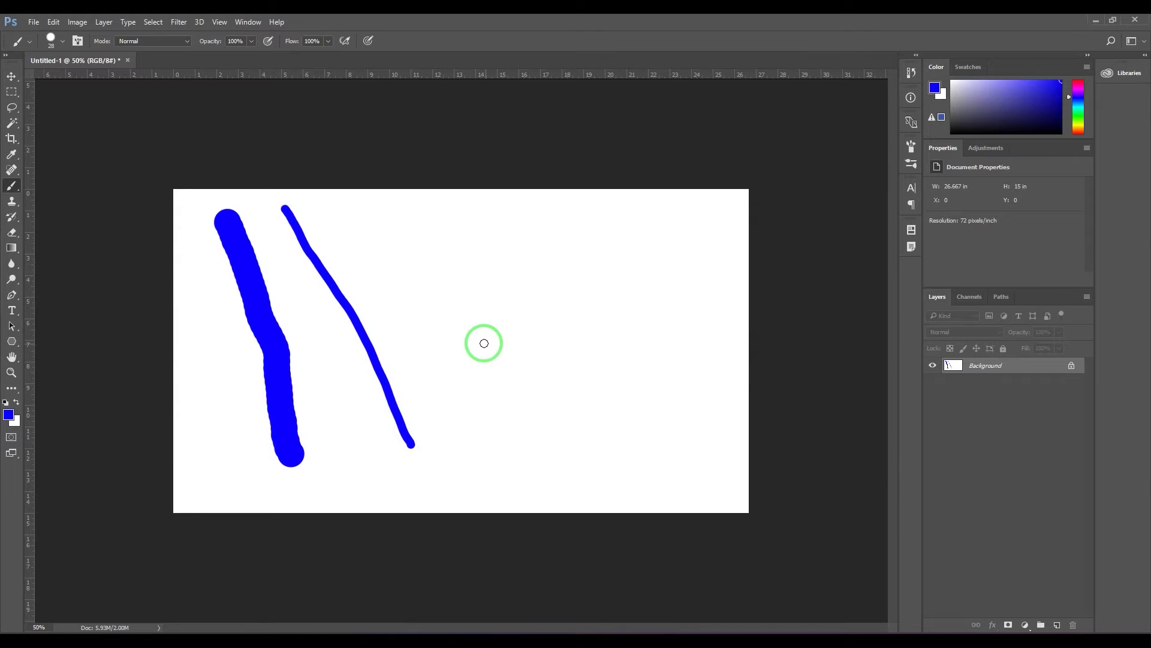
{"action": "right_click", "coordinate": [461, 313]}
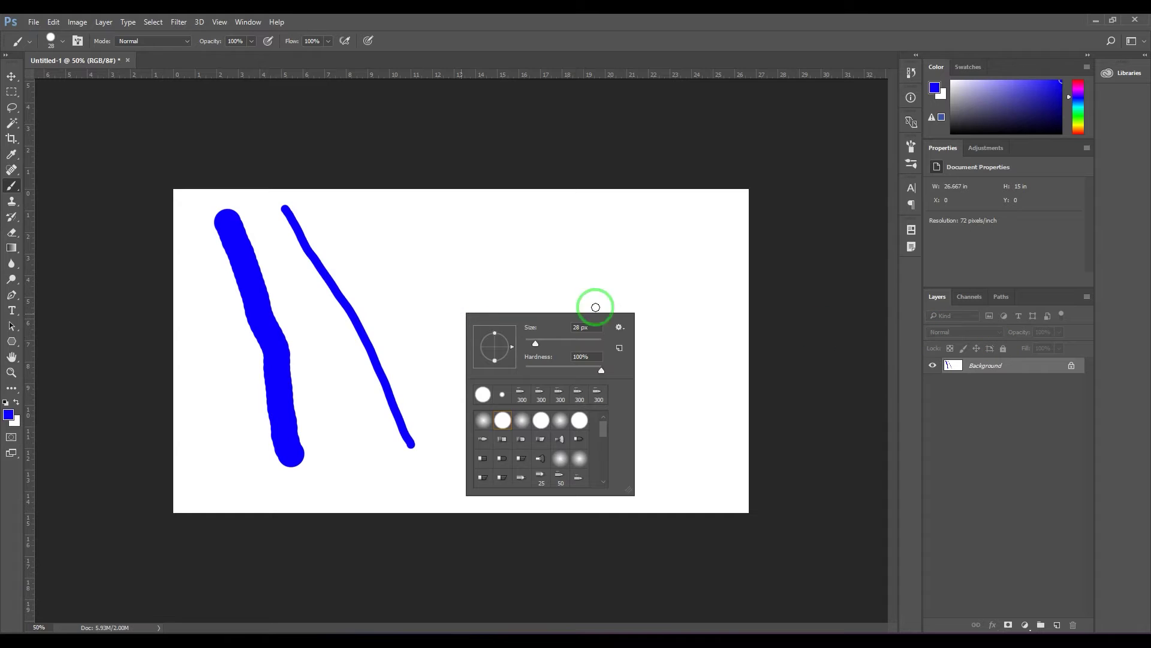
{"action": "left_click", "coordinate": [429, 235]}
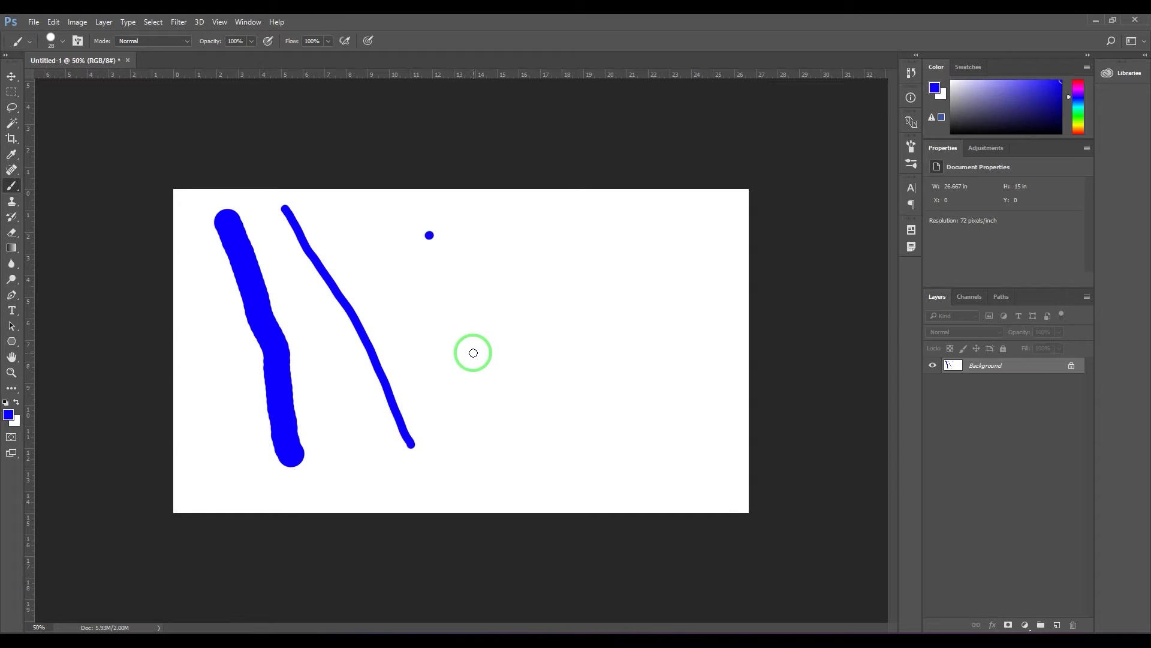
{"action": "key", "text": "ctrl+z"}
Step: Enlarge the brush to 500 px and paint a very thick diagonal stroke down the middle of the canvas
{"action": "key", "text": "bracketright"}
{"action": "key", "text": "bracketright"}
{"action": "key", "text": "bracketright"}
{"action": "key", "text": "bracketright"}
{"action": "key", "text": "bracketright"}
{"action": "key", "text": "bracketright"}
{"action": "key", "text": "bracketright"}
{"action": "key", "text": "bracketright"}
{"action": "key", "text": "bracketright"}
{"action": "key", "text": "bracketright"}
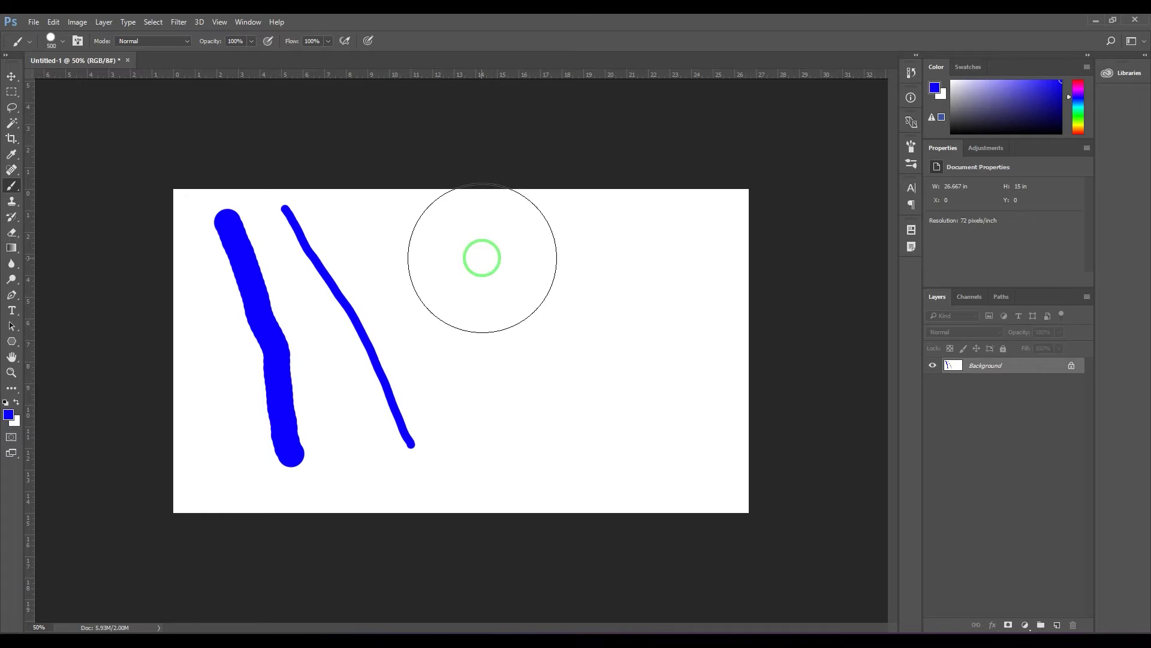
{"action": "mouse_move", "coordinate": [471, 252]}
{"action": "left_mouse_down"}
{"action": "mouse_move", "coordinate": [527, 385]}
{"action": "mouse_move", "coordinate": [549, 388]}
{"action": "left_mouse_up"}
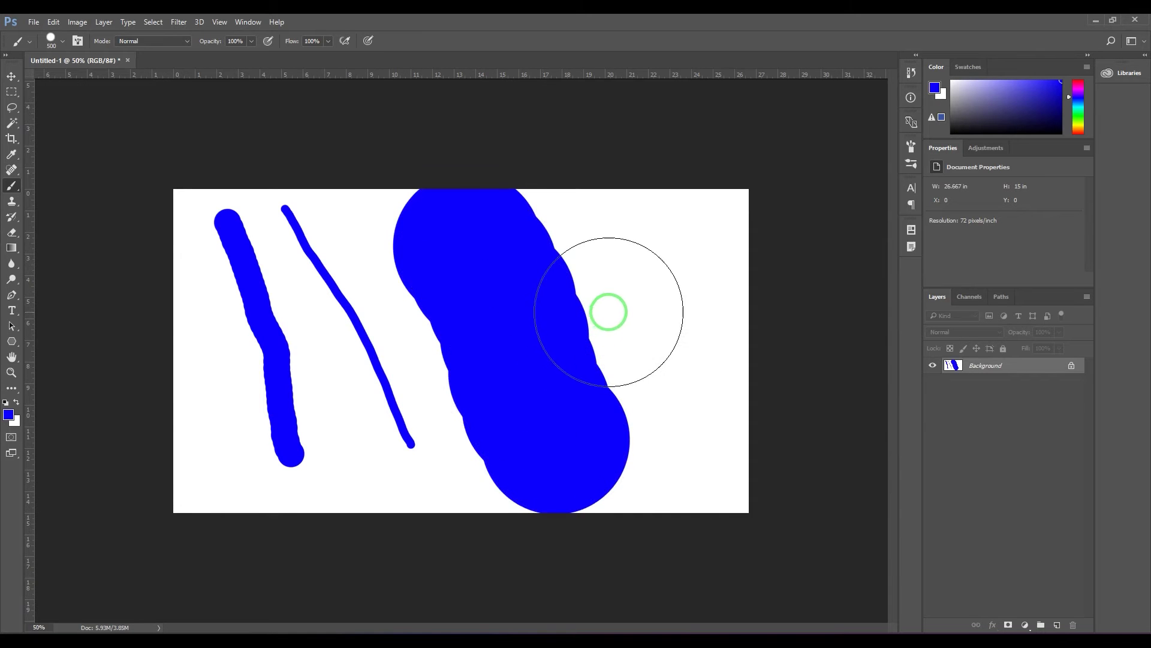
Step: Reduce the brush to 80 px and paint two diagonal strokes between the thick stroke and the canvas's right edge
{"action": "key", "text": "bracketleft"}
{"action": "key", "text": "bracketleft"}
{"action": "key", "text": "bracketleft"}
{"action": "key", "text": "bracketleft"}
{"action": "key", "text": "bracketleft"}
{"action": "key", "text": "bracketleft"}
{"action": "key", "text": "bracketleft"}
{"action": "key", "text": "bracketleft"}
{"action": "key", "text": "bracketleft"}
{"action": "key", "text": "bracketleft"}
{"action": "left_click_drag", "start_coordinate": [616, 223], "coordinate": [694, 422]}
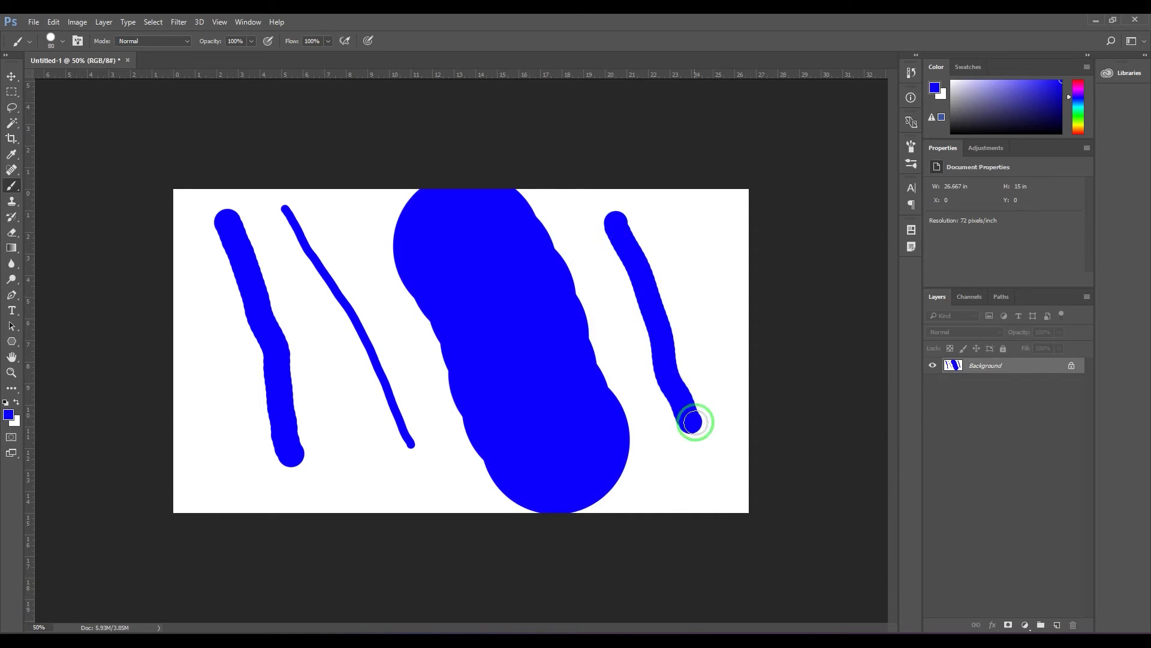
{"action": "left_click_drag", "start_coordinate": [665, 219], "coordinate": [720, 365]}
Step: Reduce the brush size further and paint a thinner stroke just right of the thick central stroke
{"action": "key", "text": "bracketleft"}
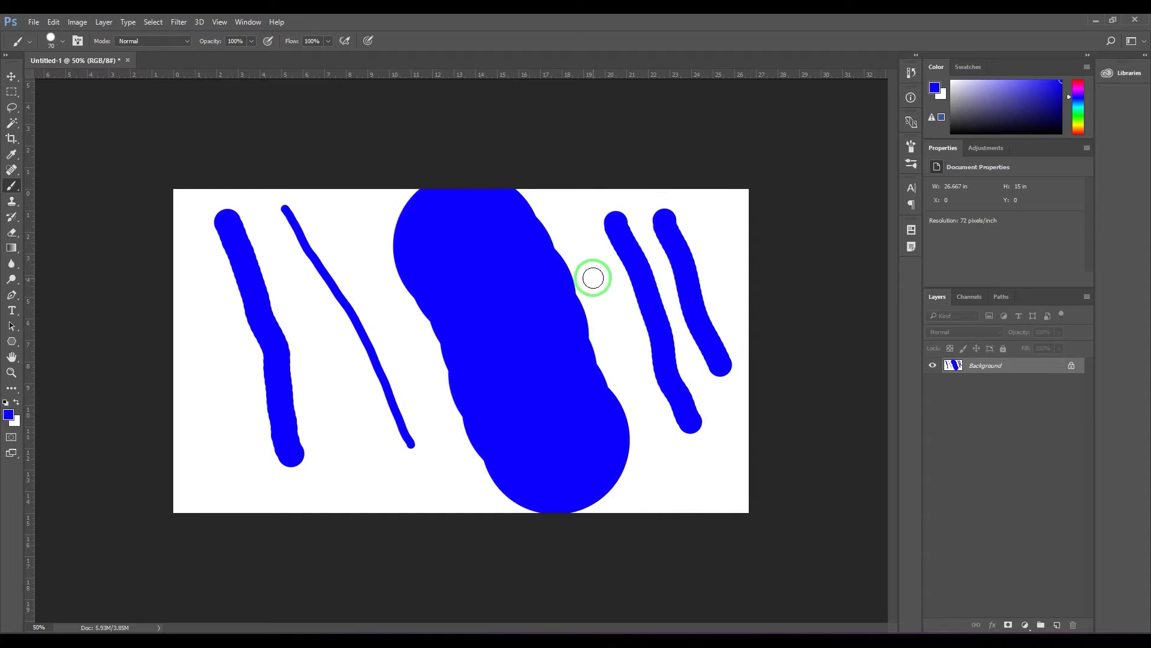
{"action": "key", "text": "bracketleft"}
{"action": "key", "text": "bracketleft"}
{"action": "key", "text": "bracketleft"}
{"action": "key", "text": "bracketleft"}
{"action": "key", "text": "bracketleft"}
{"action": "left_click_drag", "start_coordinate": [577, 222], "coordinate": [654, 389]}
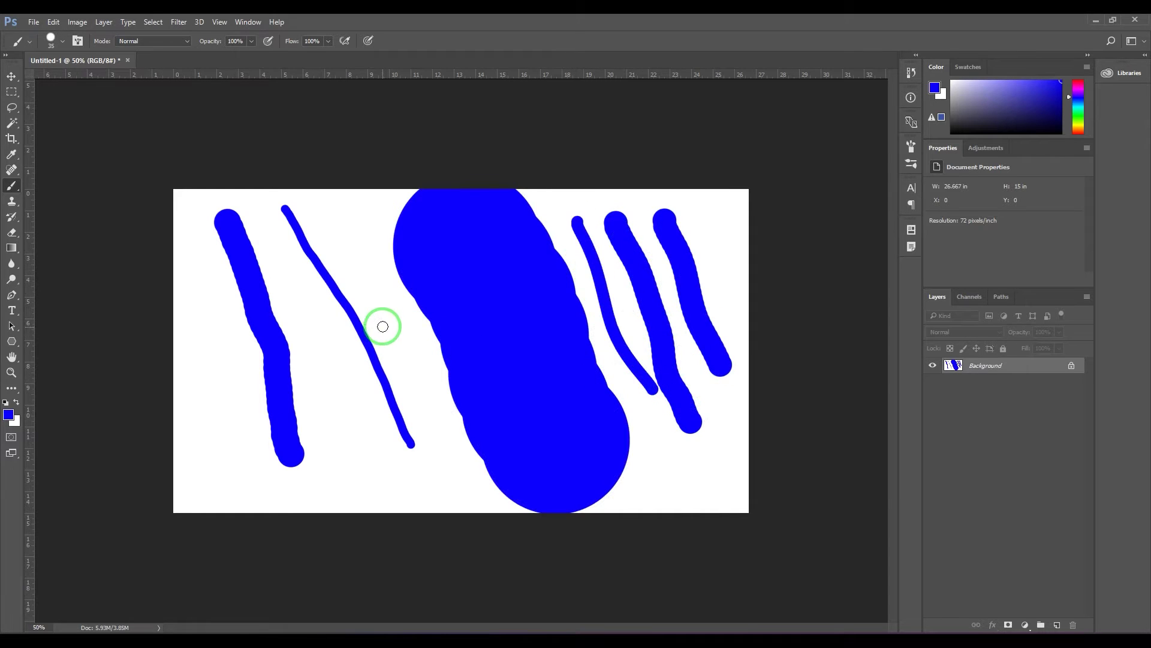
Step: Shrink the brush to 15 px and paint two thin curved strokes on either side of the 28 px stroke
{"action": "key", "text": "bracketleft"}
{"action": "key", "text": "bracketleft"}
{"action": "left_click_drag", "start_coordinate": [346, 264], "coordinate": [444, 363]}
{"action": "left_click_drag", "start_coordinate": [298, 295], "coordinate": [391, 414]}
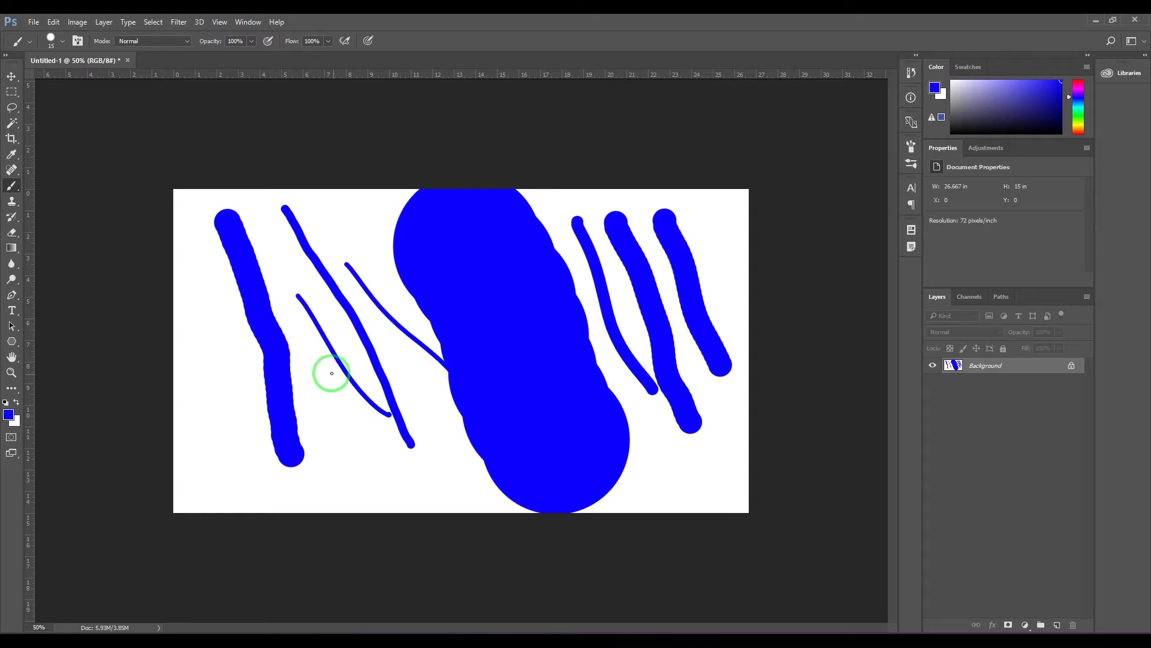
Step: Shrink the brush in stages to 4 px and paint five fine curved lines in the lower-left area of the canvas
{"action": "key", "text": "bracketleft"}
{"action": "key", "text": "bracketleft"}
{"action": "left_click_drag", "start_coordinate": [297, 341], "coordinate": [437, 464]}
{"action": "left_click_drag", "start_coordinate": [301, 385], "coordinate": [435, 475]}
{"action": "left_click_drag", "start_coordinate": [304, 426], "coordinate": [430, 487]}
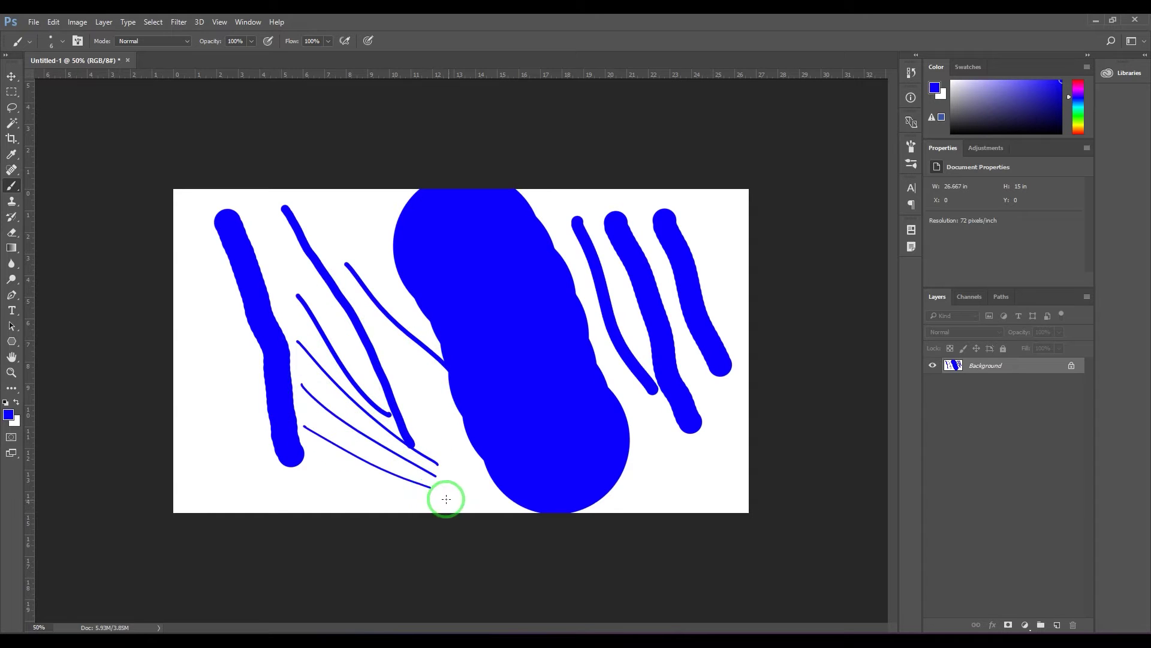
{"action": "key", "text": "bracketleft"}
{"action": "key", "text": "bracketleft"}
{"action": "left_click_drag", "start_coordinate": [301, 463], "coordinate": [426, 499]}
{"action": "left_click_drag", "start_coordinate": [297, 482], "coordinate": [376, 500]}
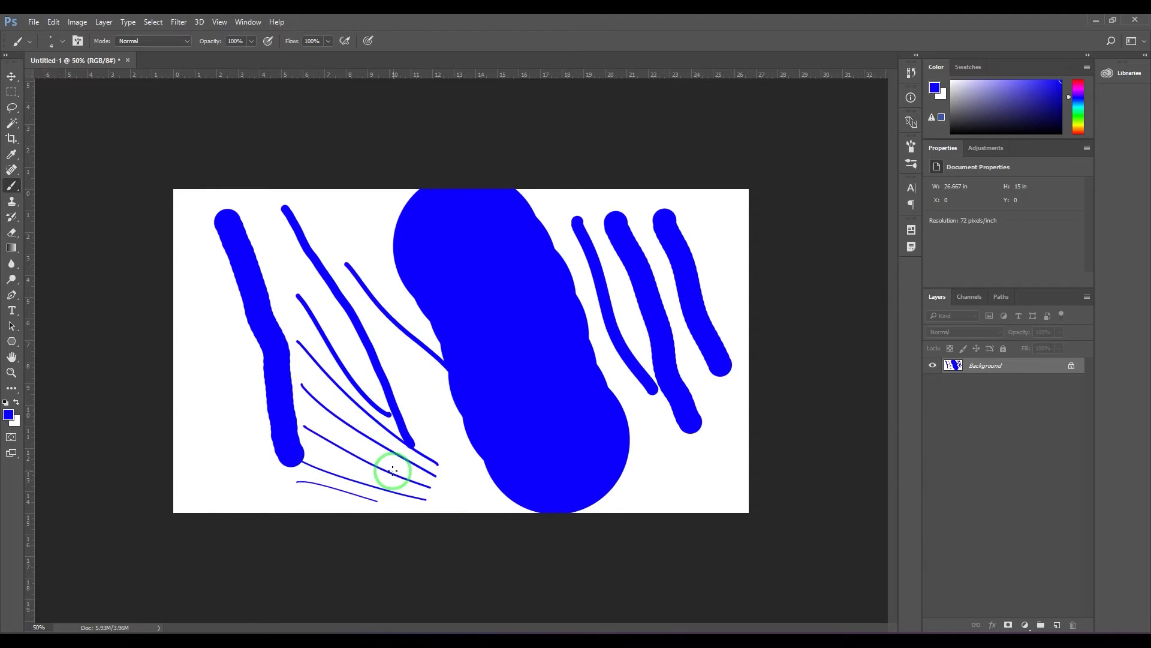
Step: Clear all strokes by filling the canvas with the white background colour and enlarge the brush to 4000 px
{"action": "key", "text": "ctrl+BackSpace"}
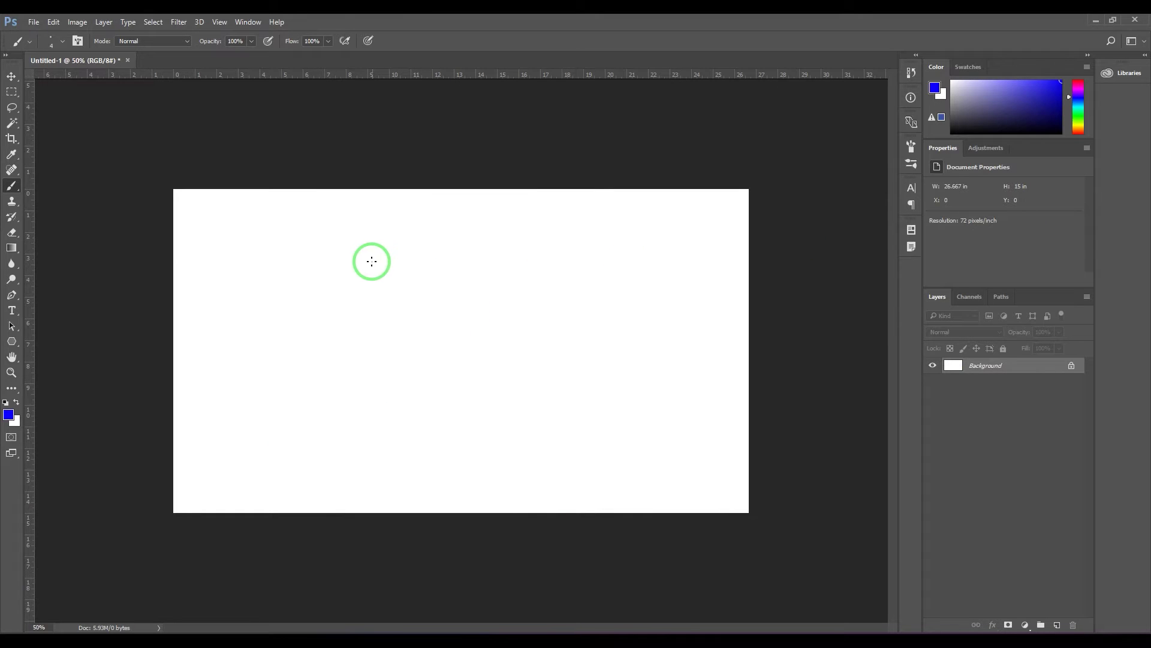
{"action": "key", "text": "bracketright"}
{"action": "key", "text": "bracketright"}
{"action": "key", "text": "bracketright"}
{"action": "key", "text": "bracketright"}
{"action": "key", "text": "bracketright"}
{"action": "key", "text": "bracketright"}
{"action": "key", "text": "bracketright"}
{"action": "key", "text": "bracketright"}
{"action": "key", "text": "bracketright"}
{"action": "key", "text": "bracketright"}
{"action": "key", "text": "bracketright"}
{"action": "key", "text": "bracketright"}
{"action": "key", "text": "bracketright"}
{"action": "key", "text": "bracketright"}
{"action": "key", "text": "bracketright"}
{"action": "key", "text": "bracketright"}
{"action": "key", "text": "bracketright"}
{"action": "key", "text": "bracketright"}
{"action": "key", "text": "bracketright"}
{"action": "key", "text": "bracketright"}
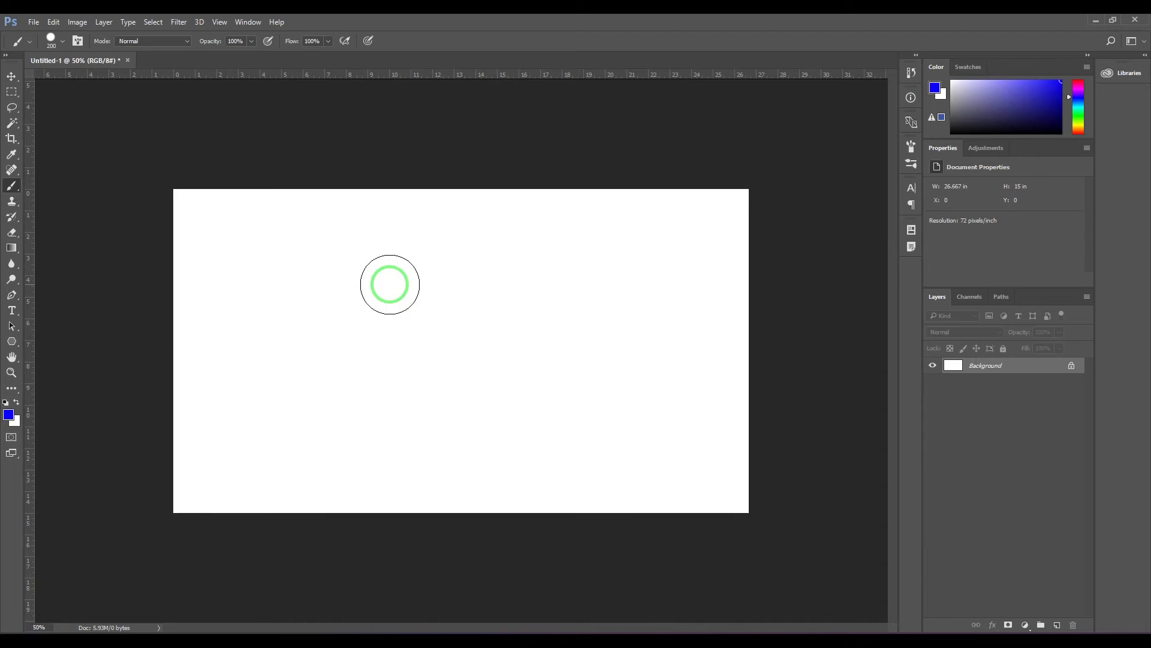
{"action": "key", "text": "bracketright"}
{"action": "key", "text": "bracketright"}
{"action": "key", "text": "bracketright"}
{"action": "key", "text": "bracketright"}
{"action": "key", "text": "bracketright"}
{"action": "key", "text": "bracketright"}
{"action": "key", "text": "bracketright"}
{"action": "key", "text": "bracketright"}
{"action": "key", "text": "bracketright"}
{"action": "key", "text": "bracketright"}
{"action": "key", "text": "bracketright"}
{"action": "key", "text": "bracketright"}
{"action": "key", "text": "bracketright"}
{"action": "key", "text": "bracketright"}
{"action": "key", "text": "bracketright"}
{"action": "key", "text": "bracketright"}
{"action": "key", "text": "bracketright"}
{"action": "key", "text": "bracketright"}
{"action": "key", "text": "bracketright"}
{"action": "key", "text": "bracketright"}
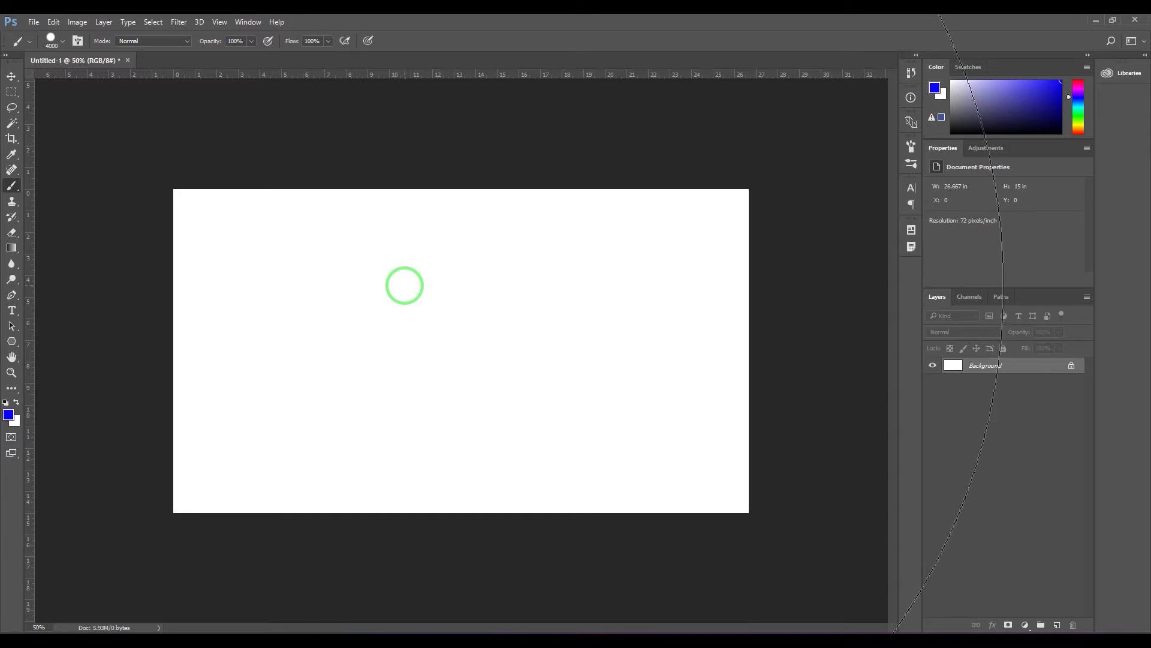
Step: Reduce the brush size to 250 px
{"action": "key", "text": "bracketleft"}
{"action": "key", "text": "bracketleft"}
{"action": "key", "text": "bracketleft"}
{"action": "key", "text": "bracketleft"}
{"action": "key", "text": "bracketleft"}
{"action": "key", "text": "bracketleft"}
{"action": "key", "text": "bracketleft"}
{"action": "key", "text": "bracketleft"}
{"action": "key", "text": "bracketleft"}
{"action": "key", "text": "bracketleft"}
{"action": "key", "text": "bracketleft"}
{"action": "key", "text": "bracketleft"}
{"action": "key", "text": "bracketleft"}
{"action": "key", "text": "bracketleft"}
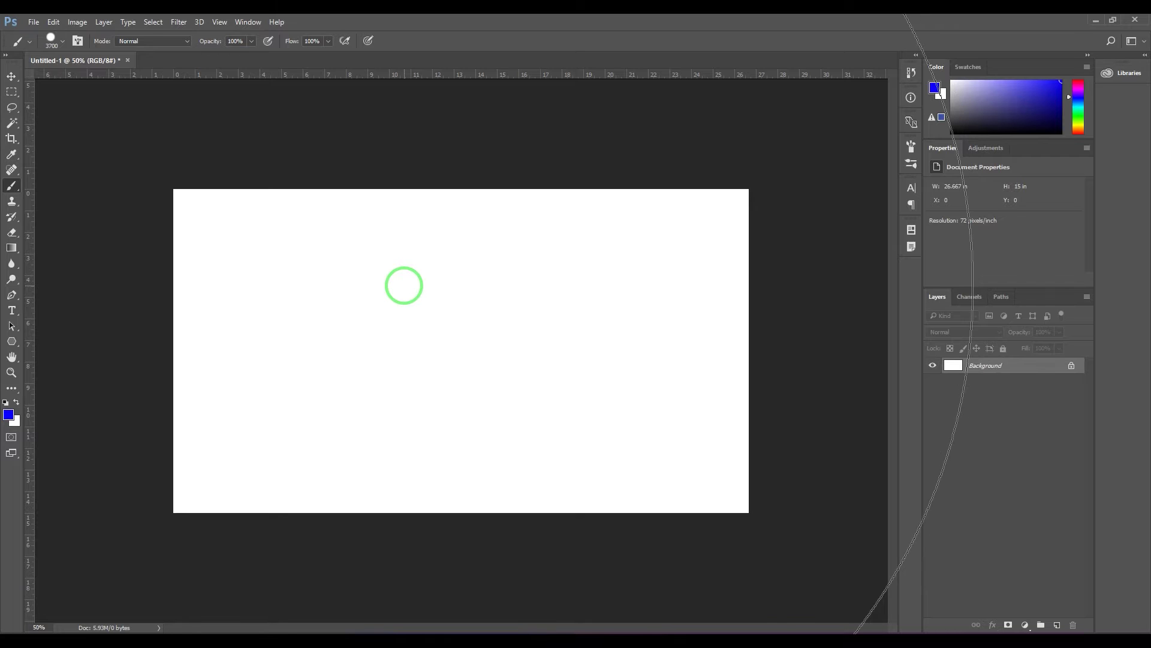
{"action": "key", "text": "bracketleft"}
{"action": "key", "text": "bracketleft"}
{"action": "key", "text": "bracketleft"}
{"action": "key", "text": "bracketleft"}
{"action": "key", "text": "bracketleft"}
{"action": "key", "text": "bracketleft"}
{"action": "key", "text": "bracketleft"}
{"action": "key", "text": "bracketleft"}
{"action": "key", "text": "bracketleft"}
{"action": "key", "text": "bracketleft"}
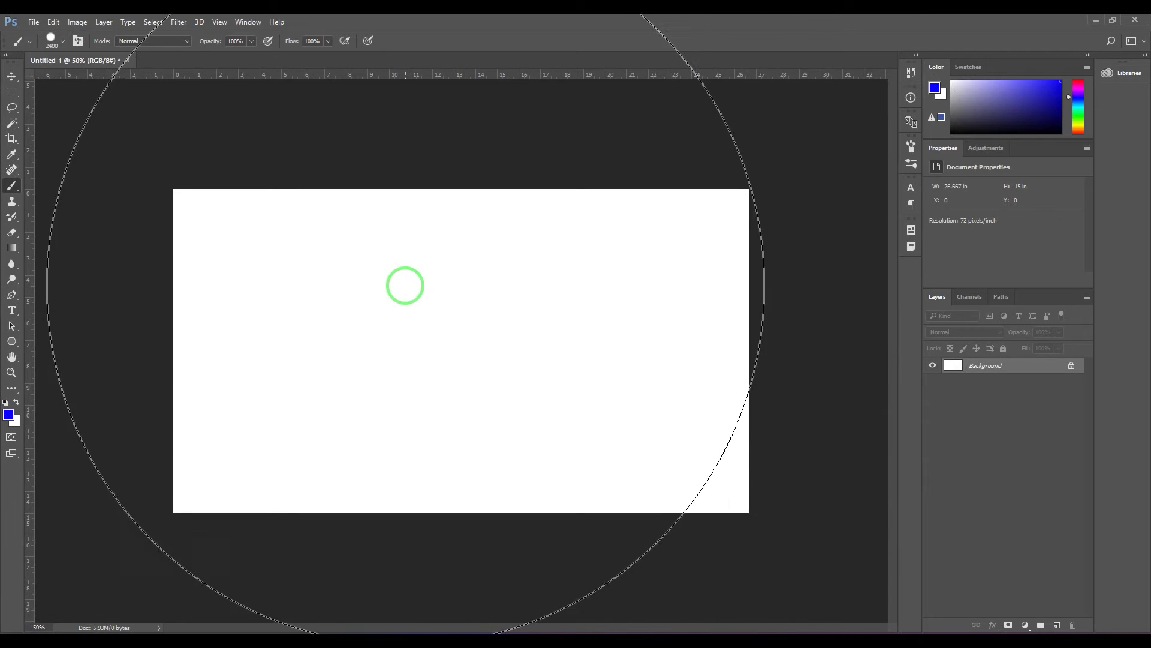
{"action": "key", "text": "bracketleft"}
{"action": "key", "text": "bracketleft"}
{"action": "key", "text": "bracketleft"}
{"action": "key", "text": "bracketleft"}
{"action": "key", "text": "bracketleft"}
{"action": "key", "text": "bracketleft"}
{"action": "key", "text": "bracketleft"}
{"action": "key", "text": "bracketleft"}
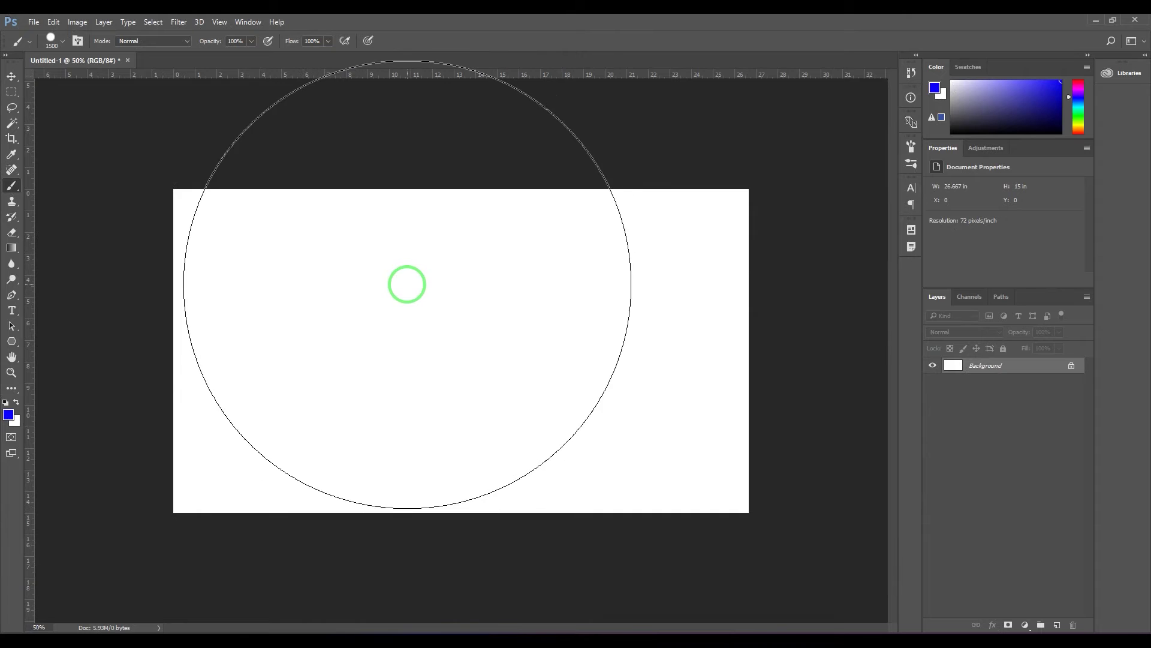
{"action": "key", "text": "bracketleft"}
{"action": "key", "text": "bracketleft"}
{"action": "key", "text": "bracketleft"}
{"action": "key", "text": "bracketleft"}
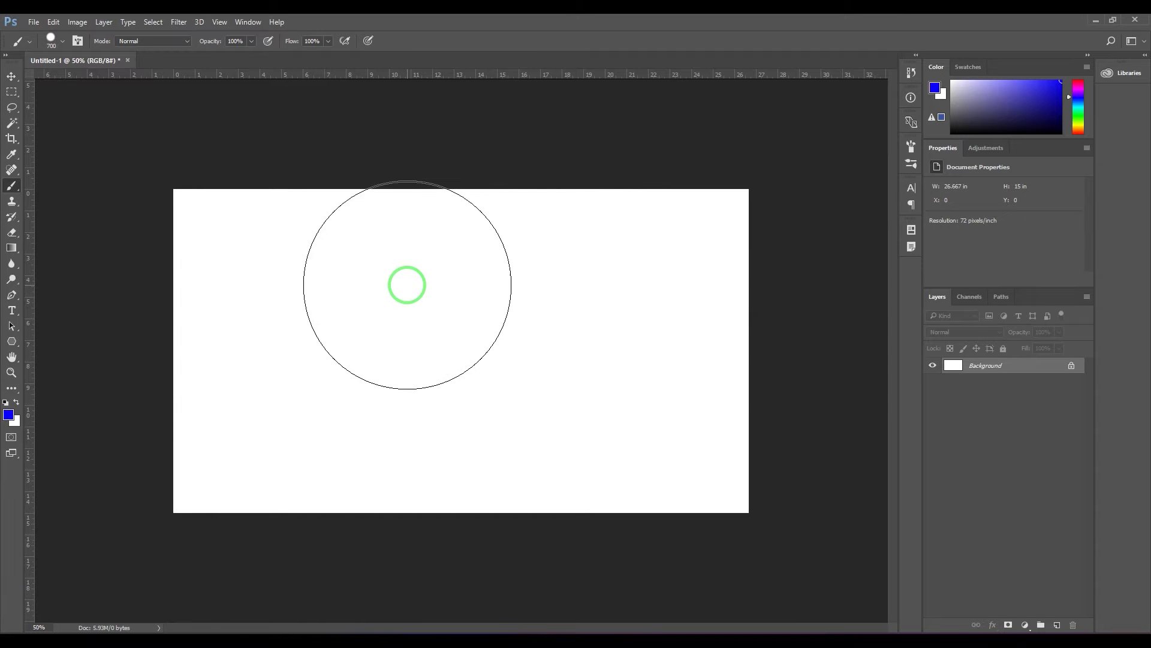
{"action": "key", "text": "bracketleft"}
{"action": "key", "text": "bracketleft"}
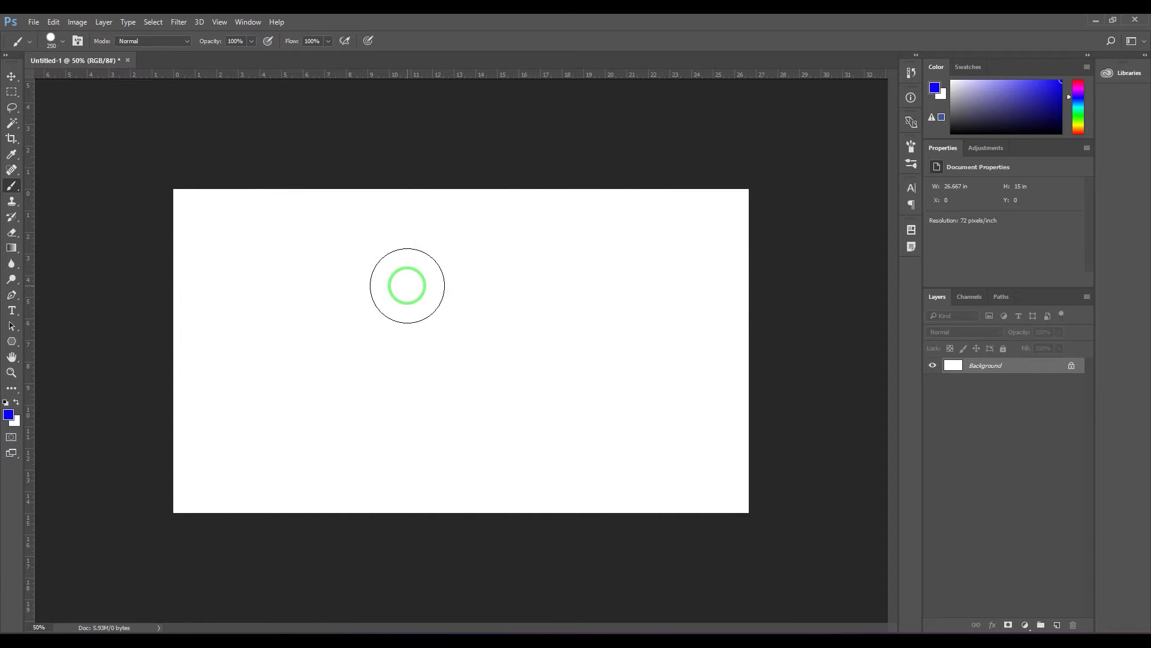
Step: Paint two thick diagonal strokes from the canvas's left side, the first at 300 px and the second at 250 px
{"action": "key", "text": "bracketright"}
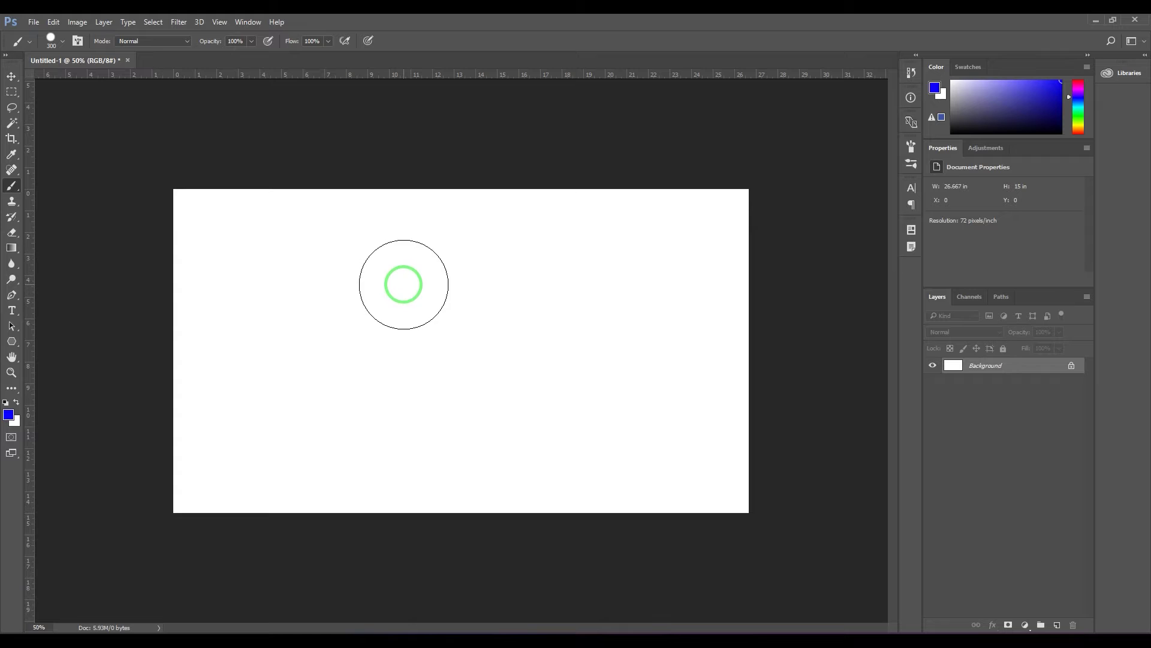
{"action": "left_click_drag", "start_coordinate": [250, 225], "coordinate": [316, 435]}
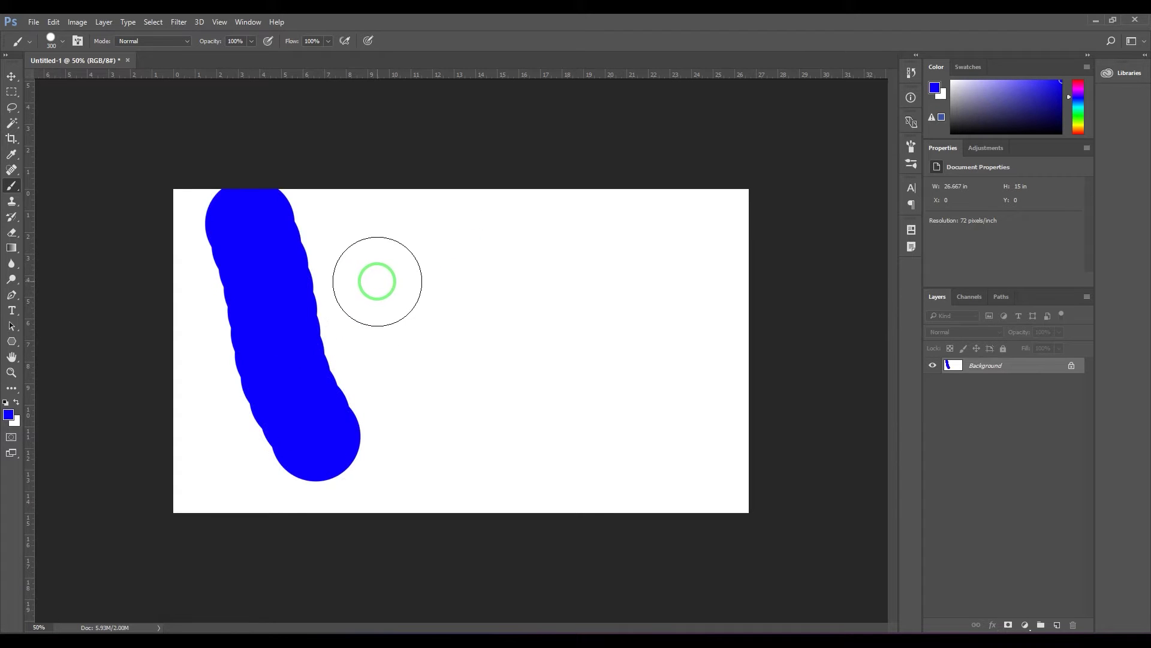
{"action": "key", "text": "bracketleft"}
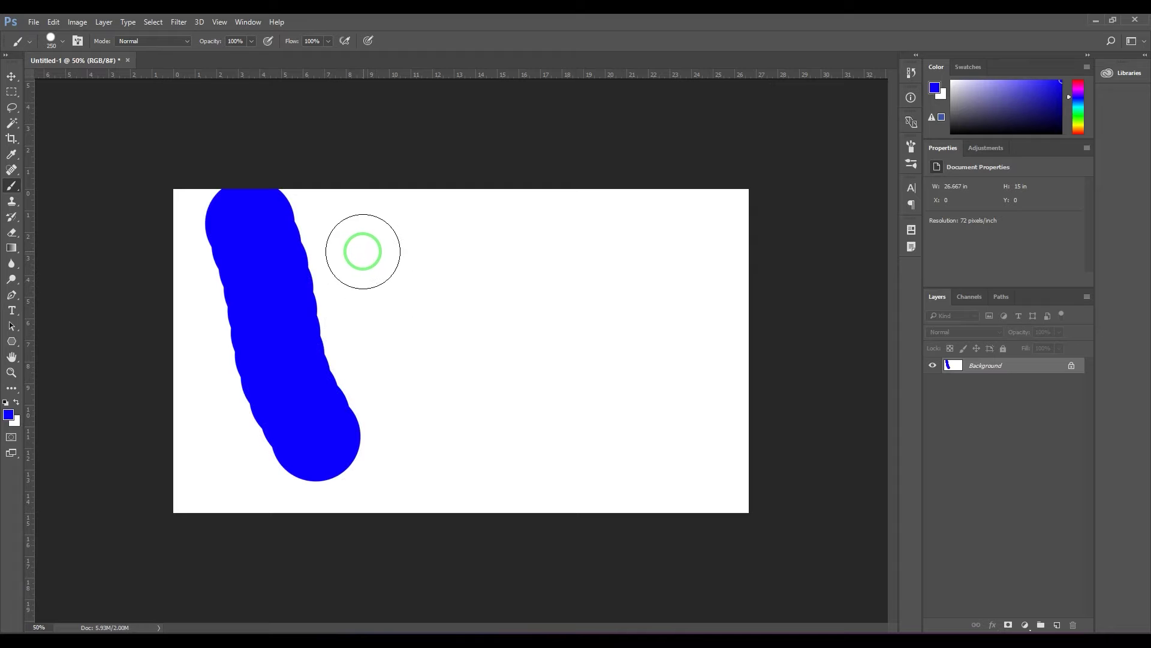
{"action": "left_click_drag", "start_coordinate": [351, 226], "coordinate": [448, 405]}
Step: Reduce the brush stepwise to 175 px and paint two progressively thinner and shorter diagonal strokes to the right
{"action": "key", "text": "bracketleft"}
{"action": "key", "text": "bracketleft"}
{"action": "mouse_move", "coordinate": [439, 206]}
{"action": "left_mouse_down"}
{"action": "mouse_move", "coordinate": [460, 250]}
{"action": "mouse_move", "coordinate": [537, 339]}
{"action": "left_mouse_up"}
{"action": "left_click_drag", "start_coordinate": [533, 208], "coordinate": [606, 315]}
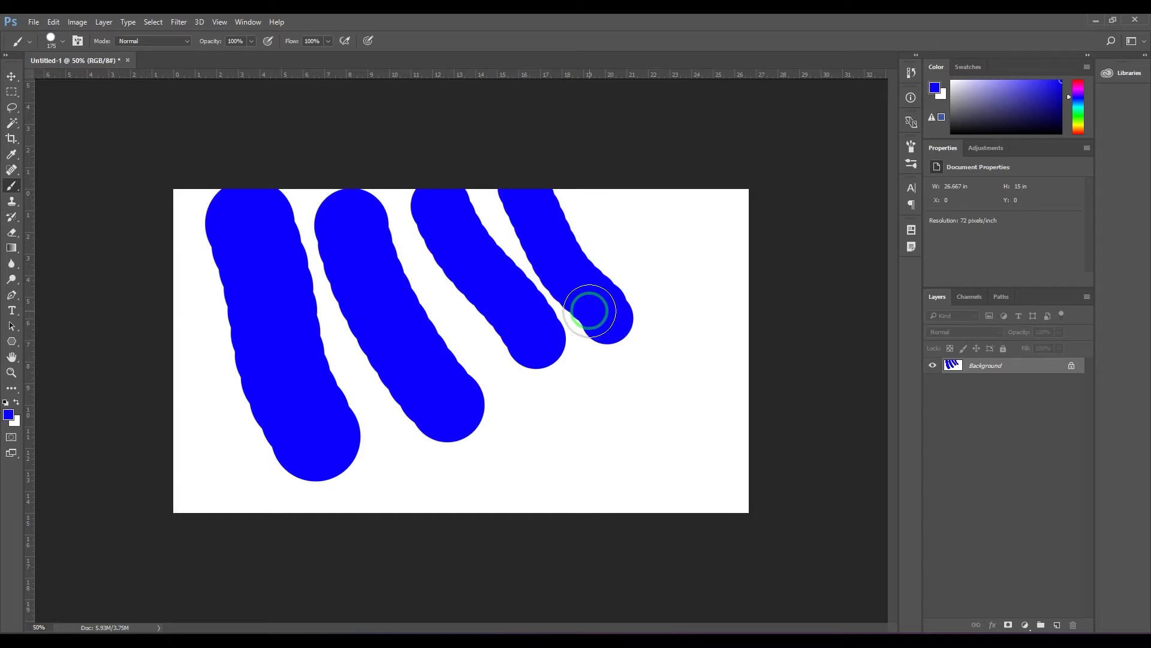
Step: Paint two shorter diagonal strokes near the canvas's upper-right corner at 150 px and 125 px, and reduce the brush to 90 px
{"action": "key", "text": "bracketleft"}
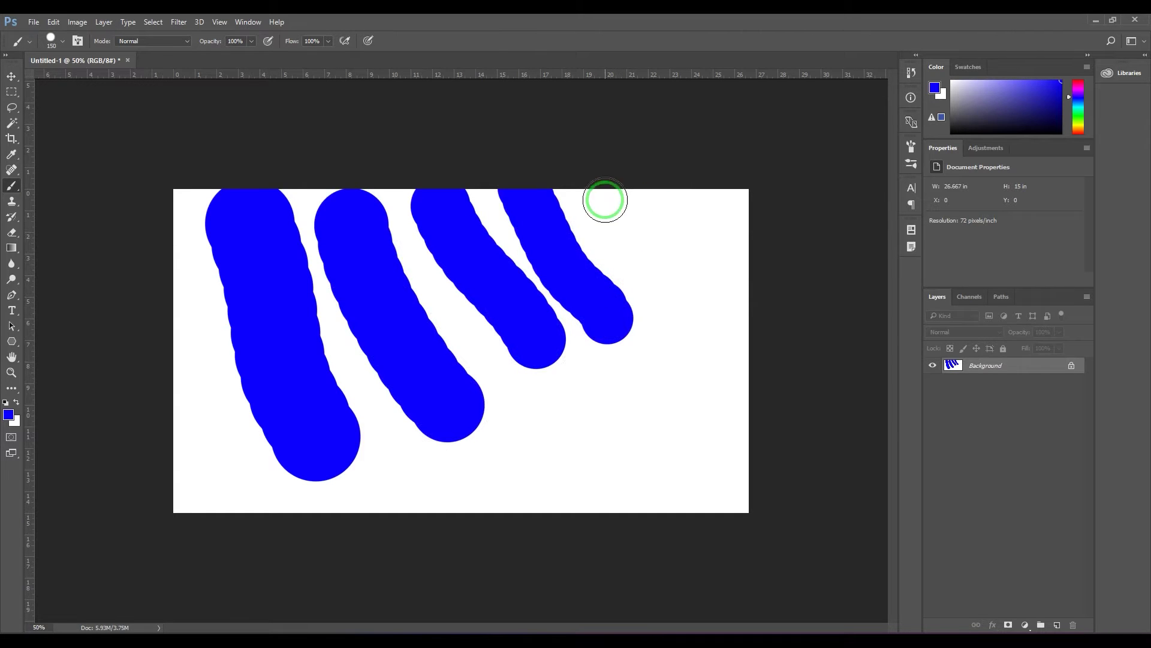
{"action": "left_click_drag", "start_coordinate": [604, 199], "coordinate": [678, 292]}
{"action": "key", "text": "bracketleft"}
{"action": "key", "text": "bracketleft"}
{"action": "left_click_drag", "start_coordinate": [649, 187], "coordinate": [713, 261]}
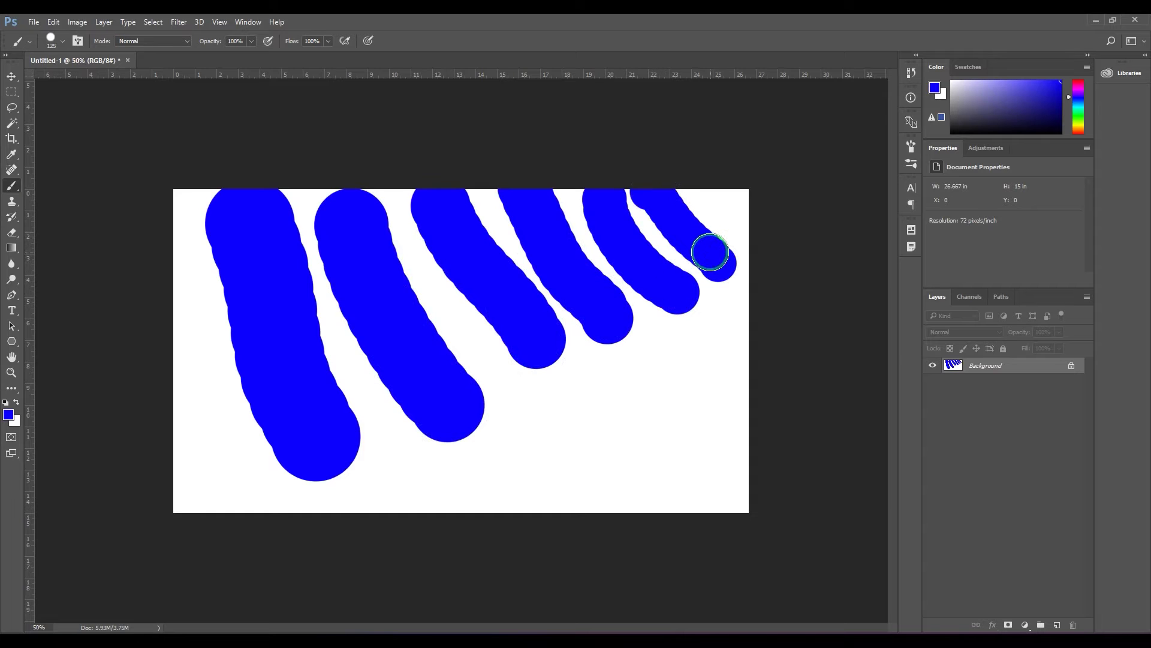
{"action": "key", "text": "bracketleft"}
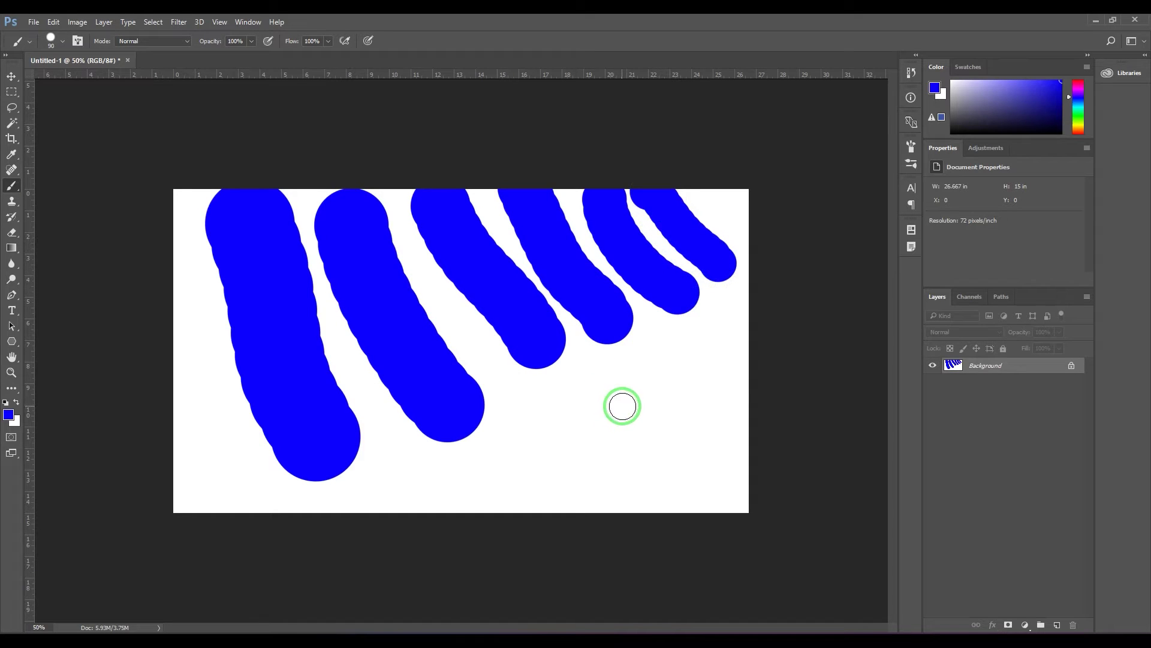
Step: Reduce the brush to 45 px and paint a short diagonal stroke on the blank area below the second thick stroke's end
{"action": "key", "text": "bracketright"}
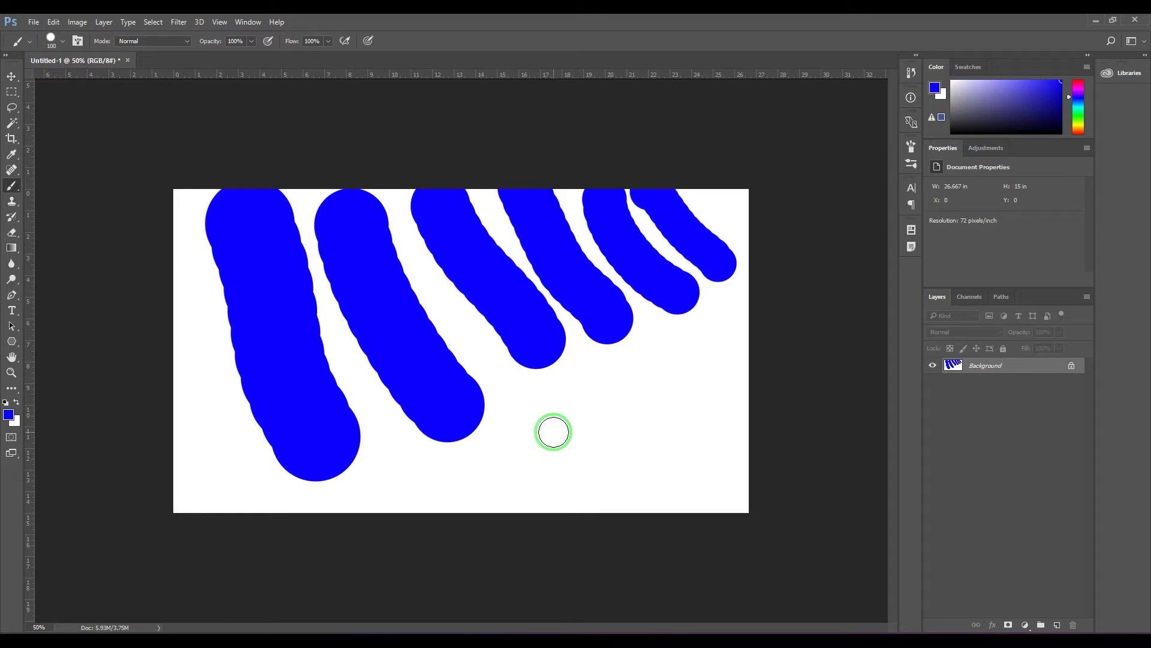
{"action": "key", "text": "bracketleft"}
{"action": "key", "text": "bracketleft"}
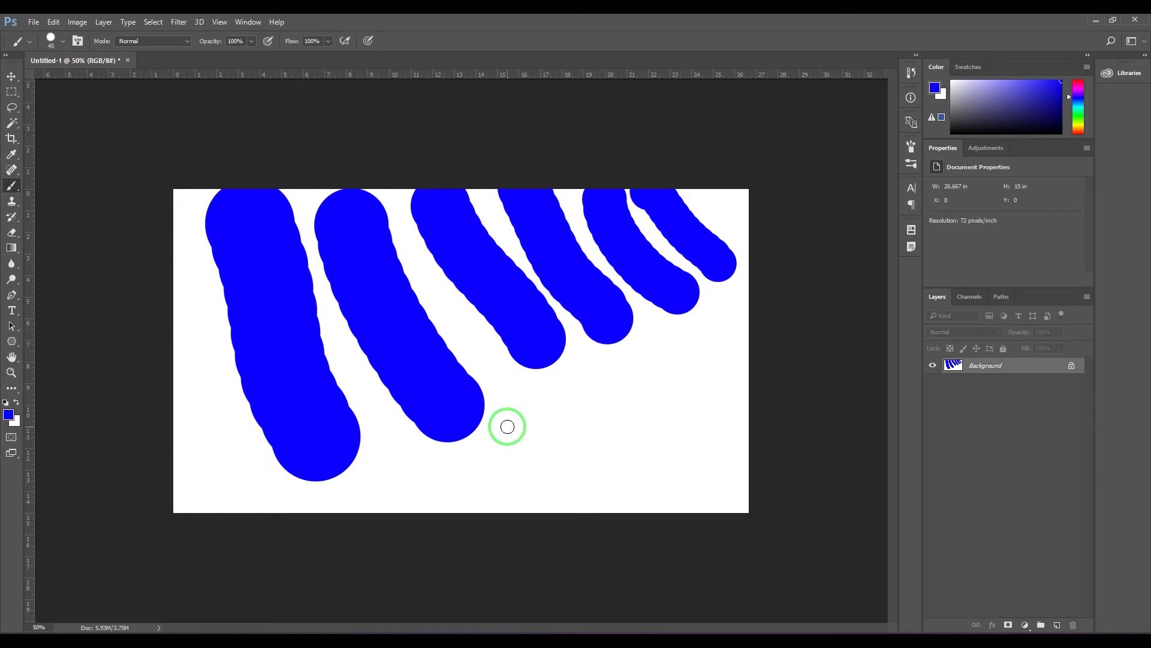
{"action": "left_click_drag", "start_coordinate": [490, 413], "coordinate": [580, 476]}
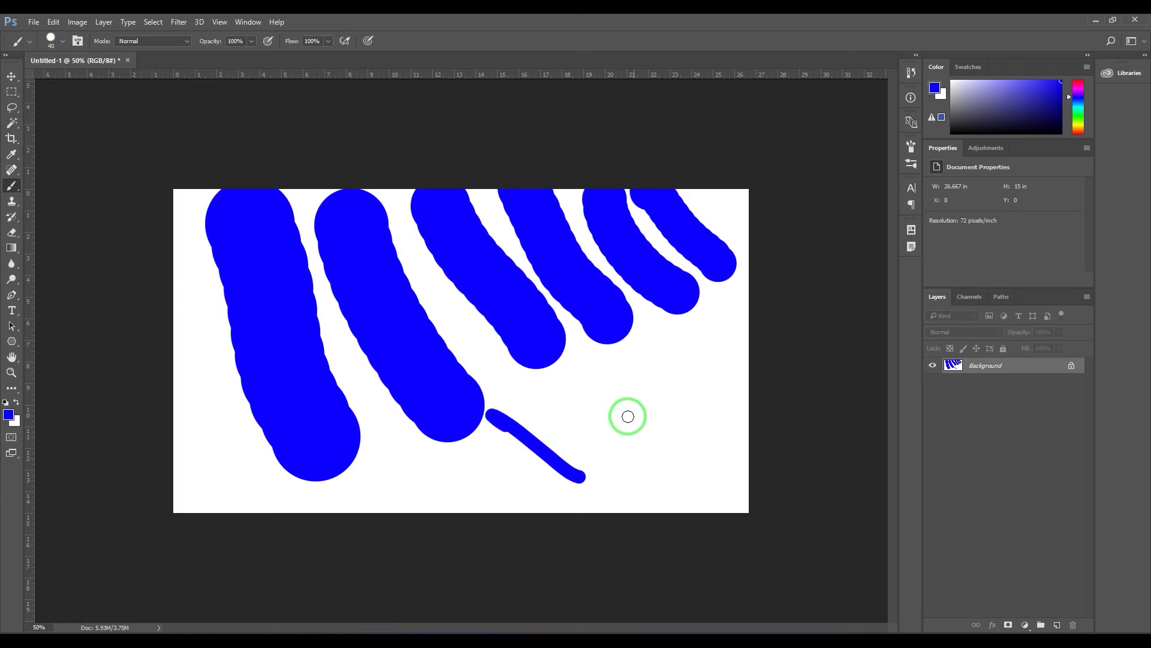
Step: Paint a series of progressively thinner curved strokes toward the canvas's right edge, reducing the brush stepwise from 30 px to 9 px
{"action": "key", "text": "bracketleft"}
{"action": "key", "text": "bracketleft"}
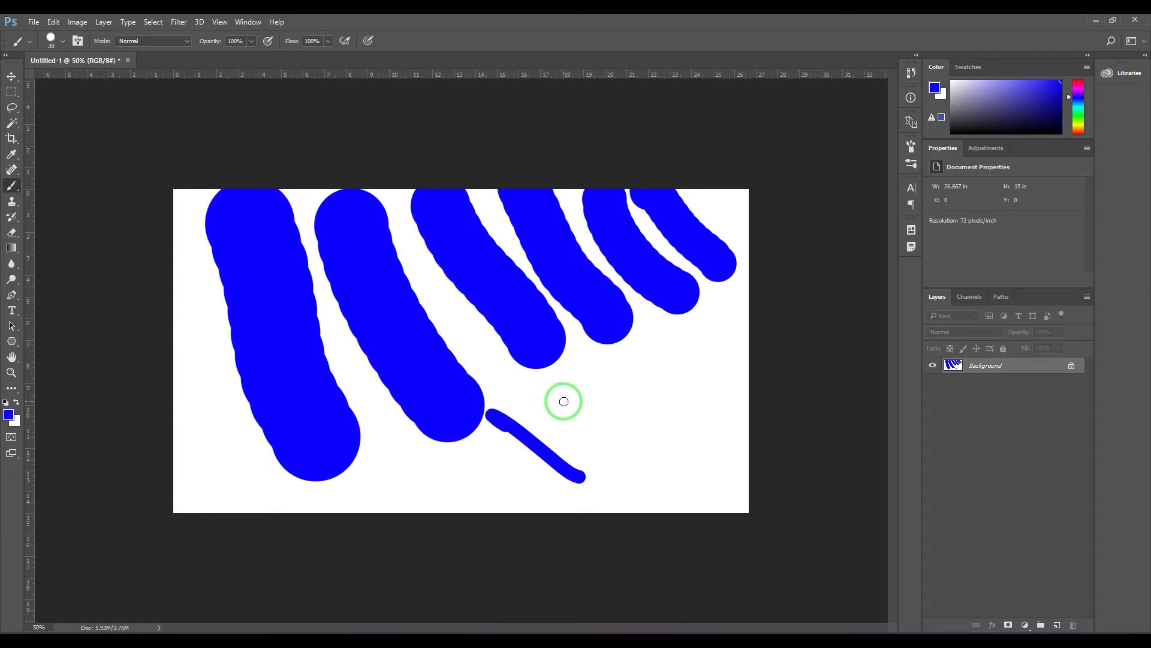
{"action": "left_click_drag", "start_coordinate": [538, 393], "coordinate": [648, 459]}
{"action": "key", "text": "bracketleft"}
{"action": "key", "text": "bracketleft"}
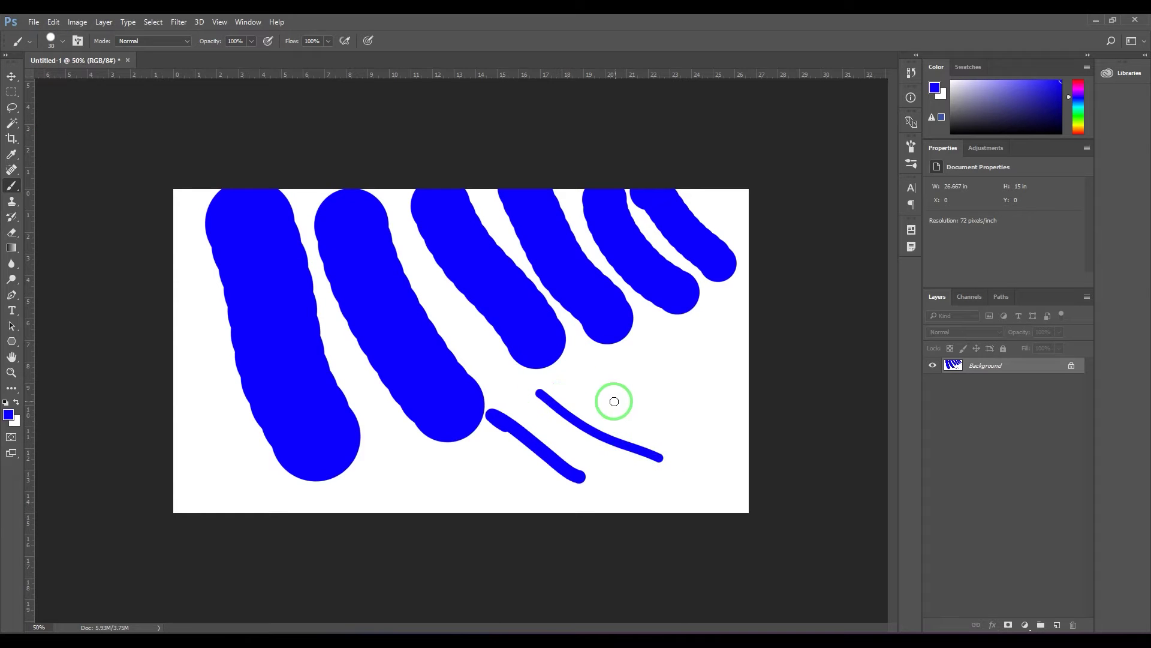
{"action": "left_click_drag", "start_coordinate": [586, 380], "coordinate": [725, 442]}
{"action": "mouse_move", "coordinate": [608, 362]}
{"action": "left_mouse_down"}
{"action": "mouse_move", "coordinate": [726, 415]}
{"action": "mouse_move", "coordinate": [732, 398]}
{"action": "mouse_move", "coordinate": [746, 402]}
{"action": "left_mouse_up"}
{"action": "key", "text": "bracketleft"}
{"action": "left_click_drag", "start_coordinate": [663, 352], "coordinate": [746, 391]}
{"action": "key", "text": "bracketleft"}
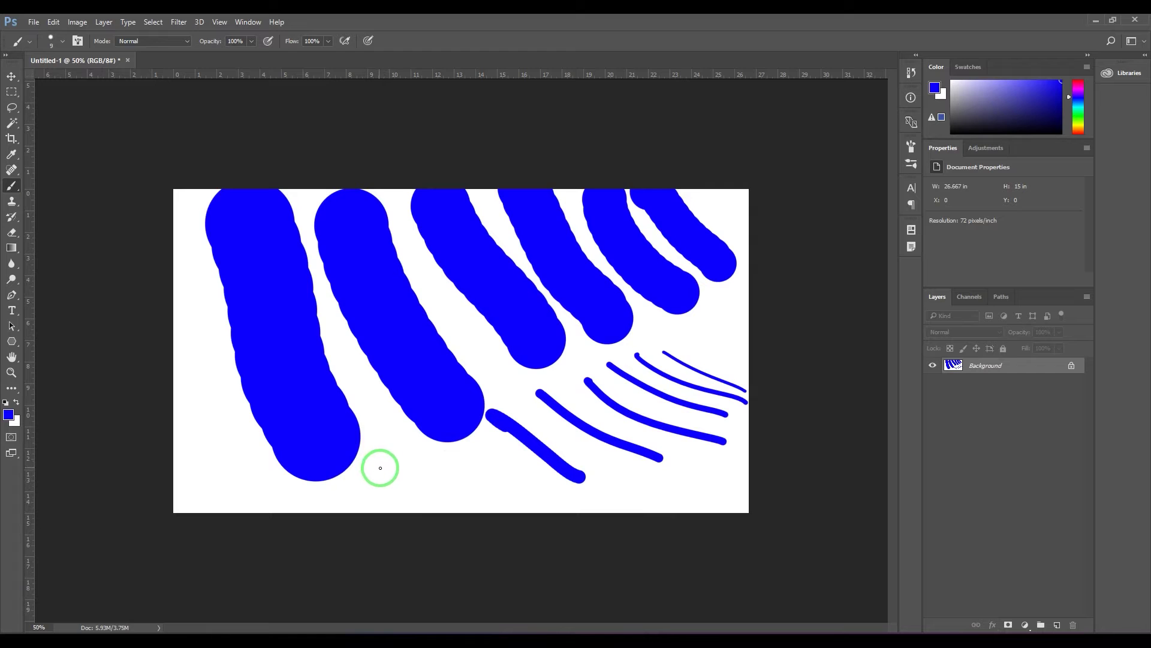
Step: Paint a row of thin diagonal strokes beneath the second thick stroke, reducing the brush stepwise from 7 px to 2 px
{"action": "key", "text": "bracketleft"}
{"action": "key", "text": "bracketleft"}
{"action": "mouse_move", "coordinate": [365, 456]}
{"action": "left_mouse_down"}
{"action": "mouse_move", "coordinate": [433, 512]}
{"action": "mouse_move", "coordinate": [442, 478]}
{"action": "mouse_move", "coordinate": [461, 502]}
{"action": "left_mouse_up"}
{"action": "left_click_drag", "start_coordinate": [407, 446], "coordinate": [491, 497]}
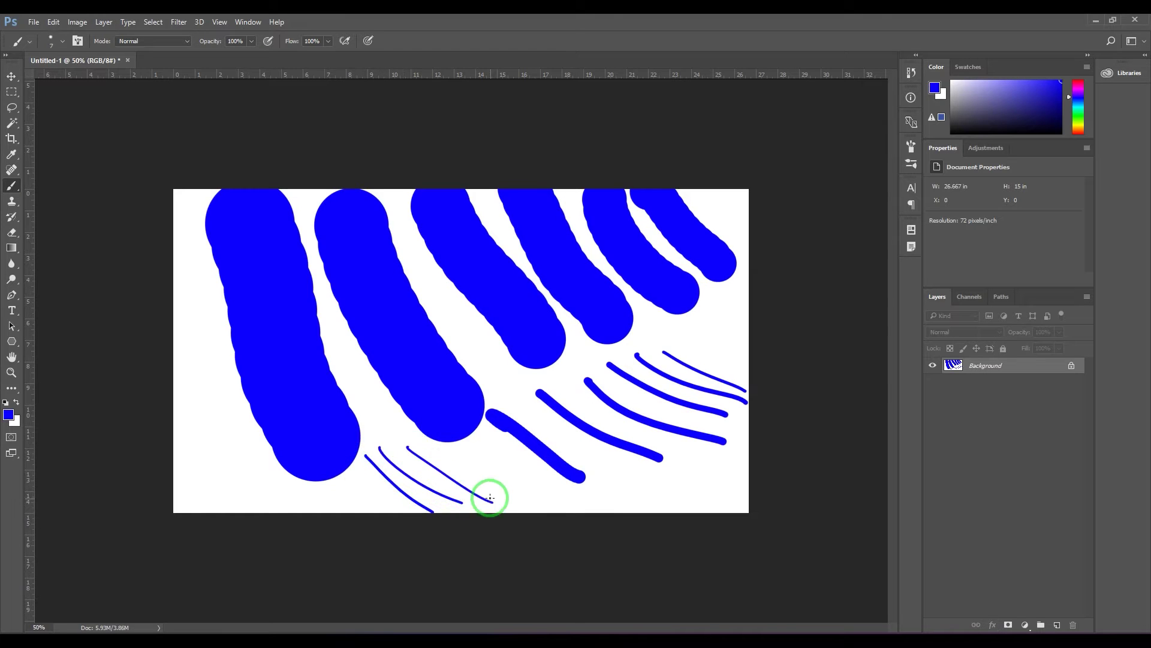
{"action": "key", "text": "bracketleft"}
{"action": "key", "text": "bracketleft"}
{"action": "key", "text": "bracketleft"}
{"action": "left_click_drag", "start_coordinate": [436, 445], "coordinate": [524, 496]}
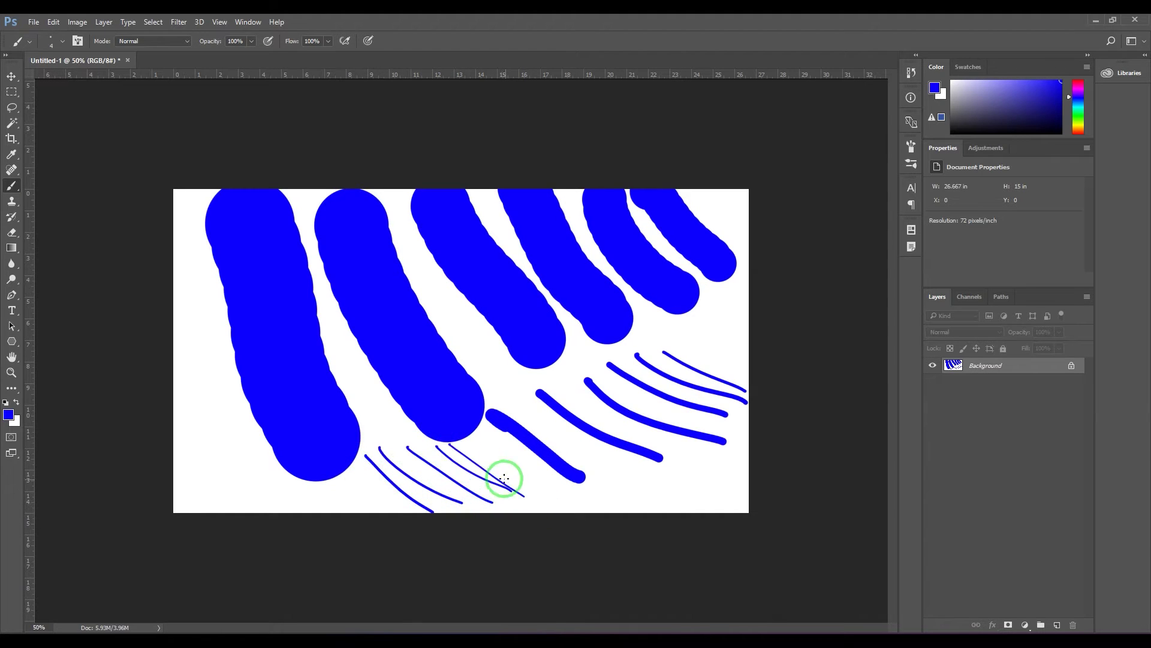
{"action": "key", "text": "bracketleft"}
{"action": "key", "text": "bracketleft"}
{"action": "mouse_move", "coordinate": [461, 443]}
{"action": "left_mouse_down"}
{"action": "mouse_move", "coordinate": [521, 483]}
{"action": "mouse_move", "coordinate": [488, 449]}
{"action": "mouse_move", "coordinate": [552, 485]}
{"action": "left_mouse_up"}
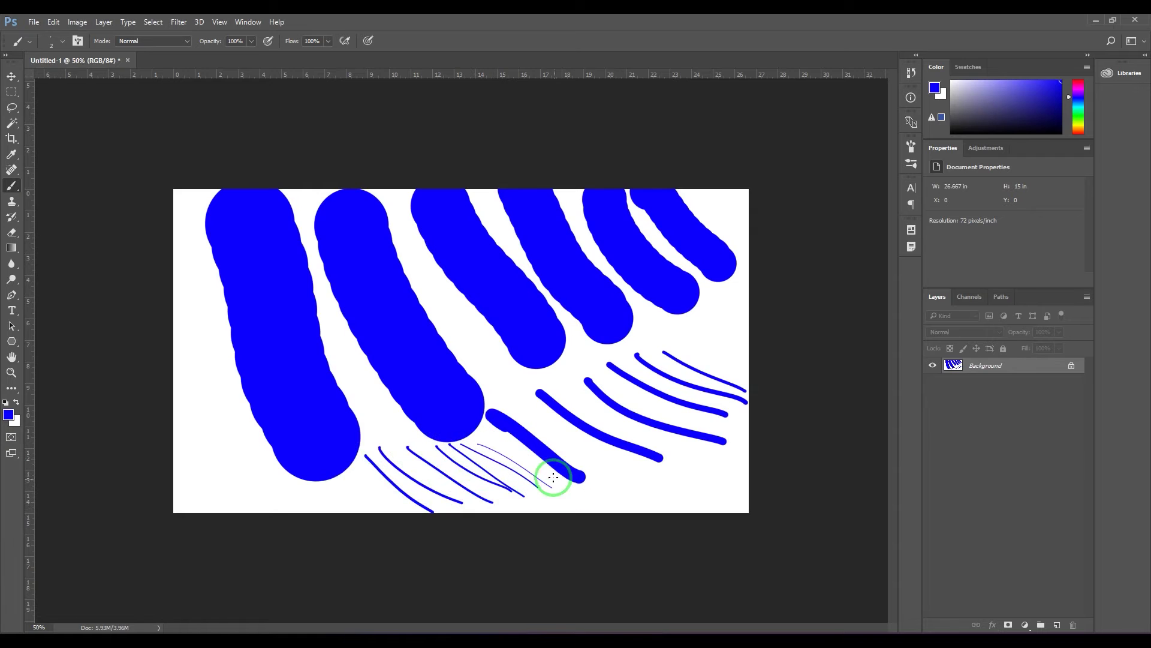
{"action": "left_click_drag", "start_coordinate": [498, 444], "coordinate": [573, 484]}
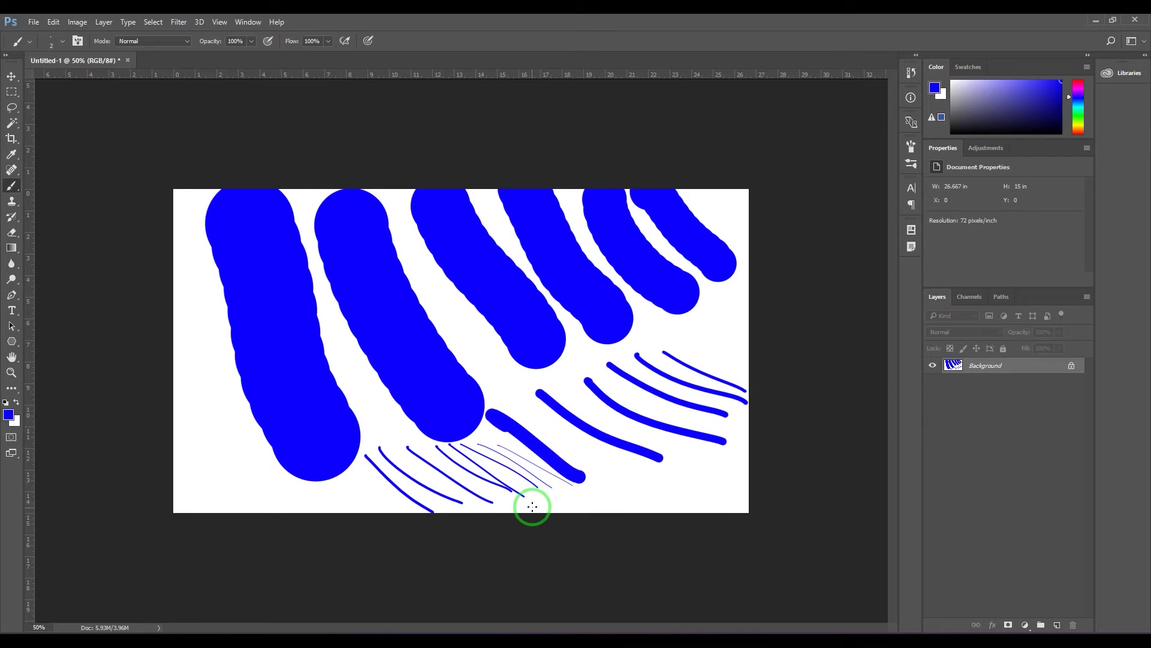
Step: Reduce the brush to 1 px and paint two wavy hairlines along the canvas's left side
{"action": "key", "text": "bracketleft"}
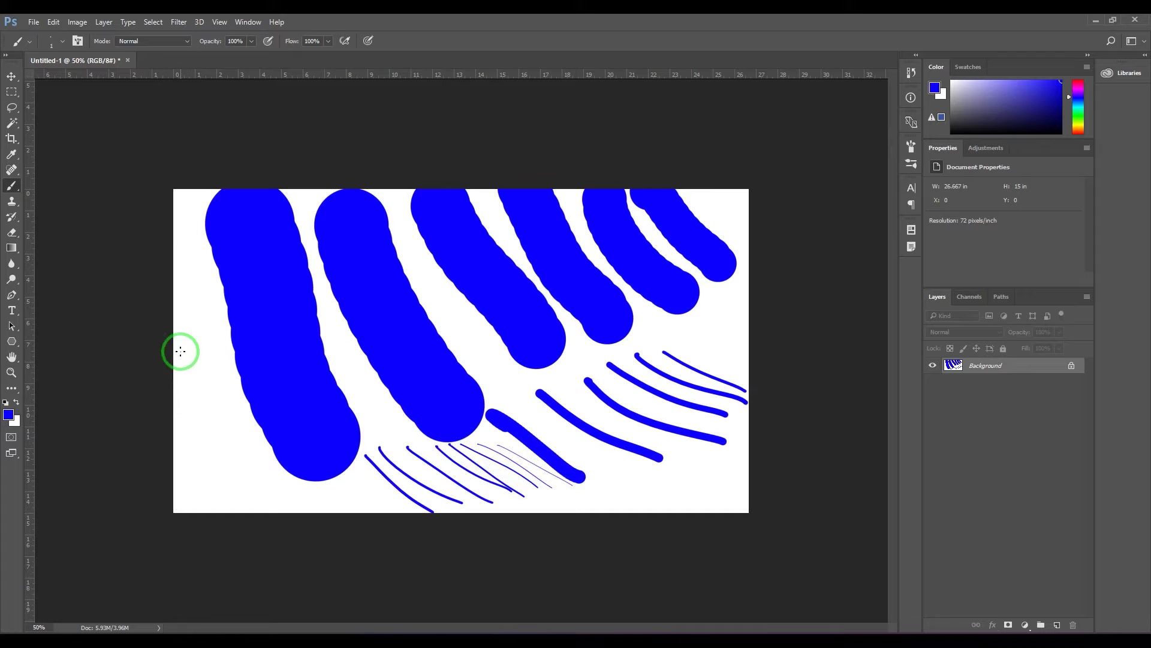
{"action": "mouse_move", "coordinate": [184, 313]}
{"action": "left_mouse_down"}
{"action": "mouse_move", "coordinate": [232, 430]}
{"action": "mouse_move", "coordinate": [234, 494]}
{"action": "left_mouse_up"}
{"action": "left_click_drag", "start_coordinate": [206, 387], "coordinate": [219, 495]}
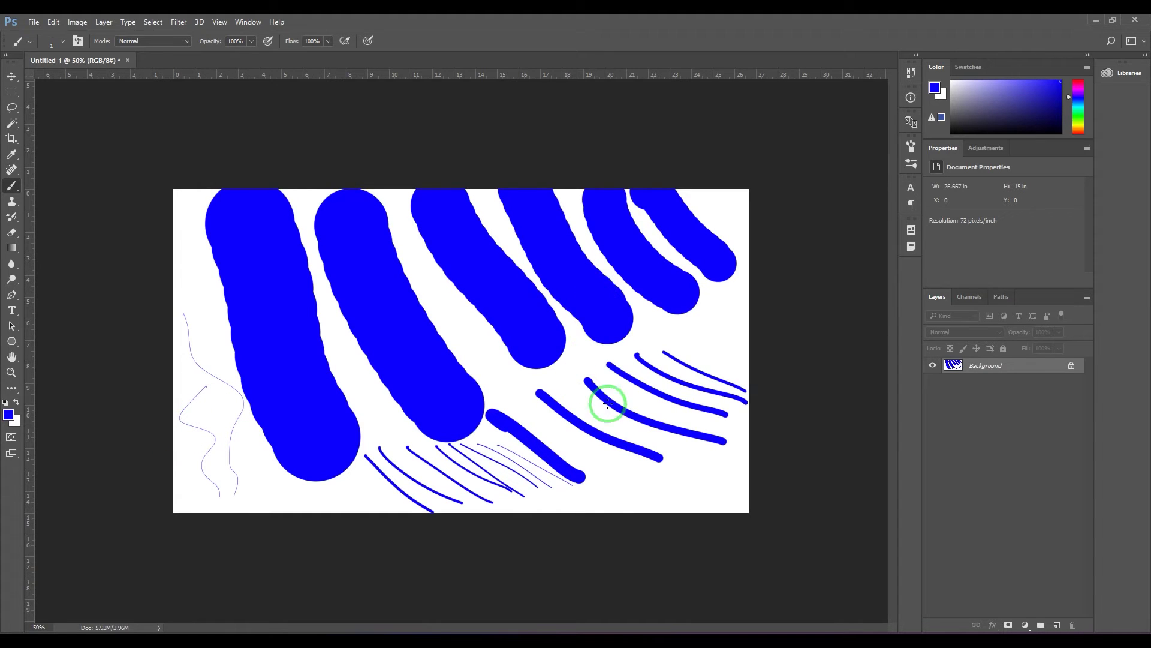
Step: Set the brush to 2 px and handwrite "1 - 5000" with an underline in the canvas's lower-right corner
{"action": "key", "text": "]"}
{"action": "left_click_drag", "start_coordinate": [611, 466], "coordinate": [618, 504]}
{"action": "mouse_move", "coordinate": [627, 491]}
{"action": "left_mouse_down"}
{"action": "mouse_move", "coordinate": [658, 469]}
{"action": "mouse_move", "coordinate": [659, 494]}
{"action": "left_mouse_up"}
{"action": "left_click_drag", "start_coordinate": [655, 476], "coordinate": [714, 461]}
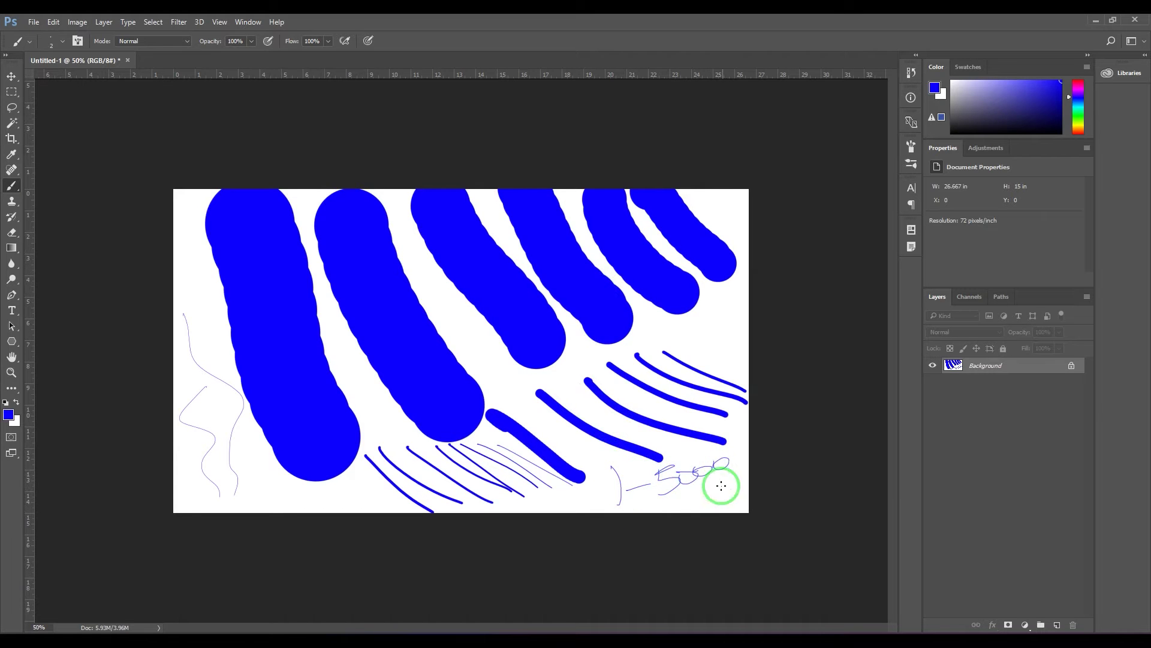
{"action": "left_click_drag", "start_coordinate": [668, 510], "coordinate": [714, 535]}
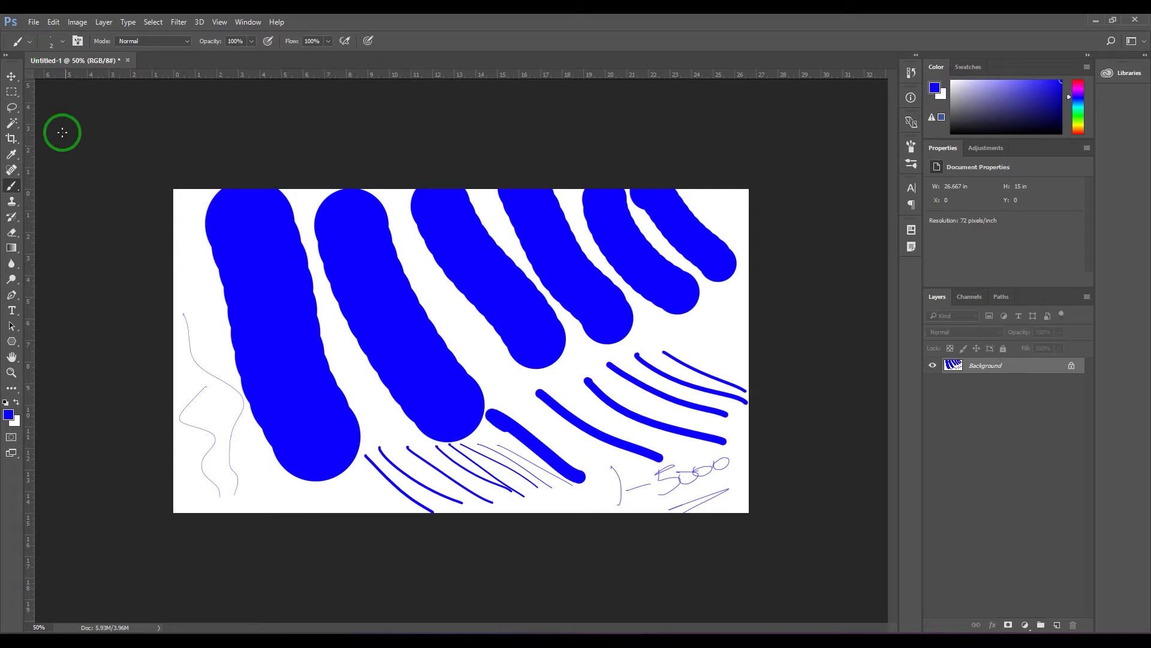
Step: Raise the brush size to 5000 px in the brush tip settings and lower it to 1 px
{"action": "left_click", "coordinate": [77, 43]}
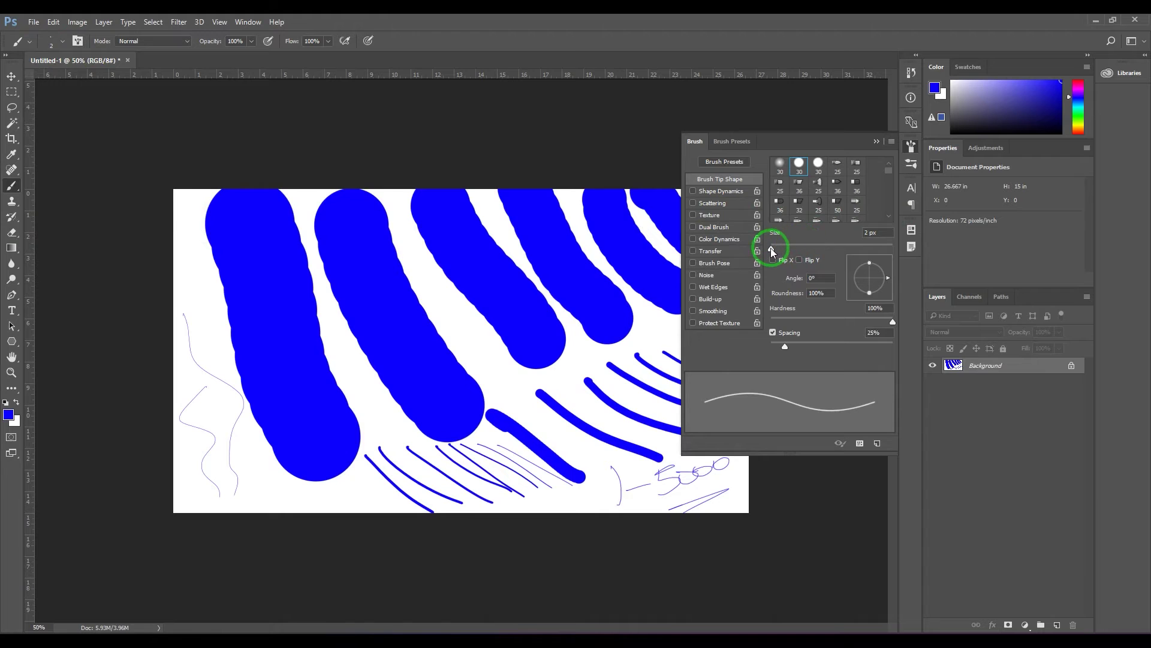
{"action": "left_click_drag", "start_coordinate": [771, 247], "coordinate": [901, 242]}
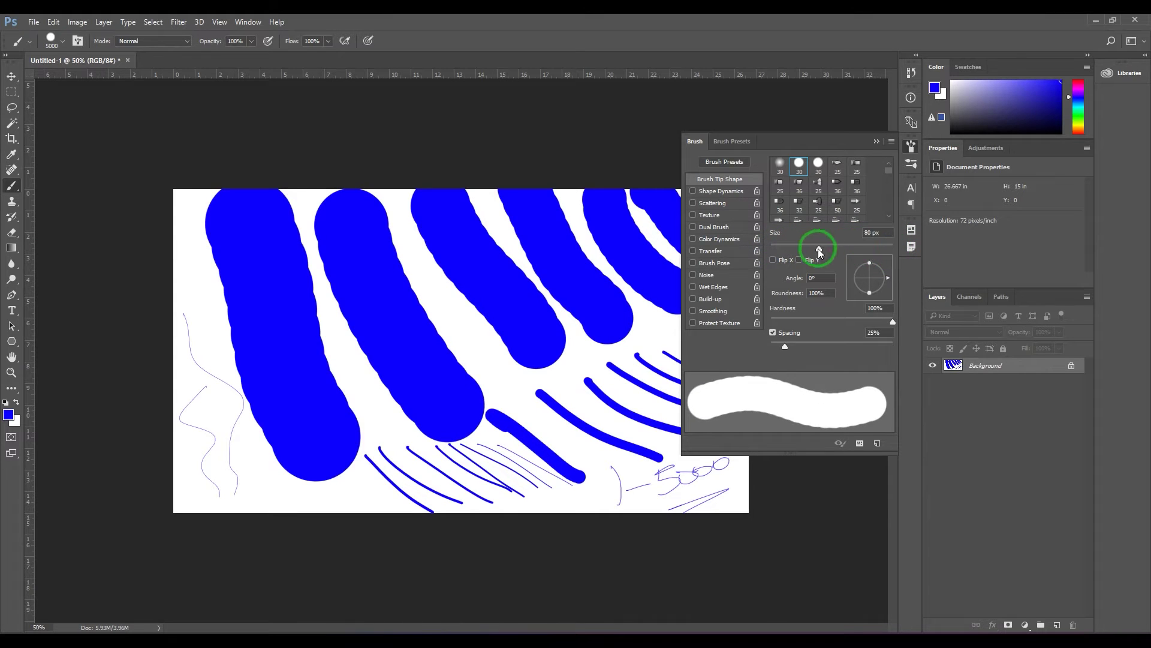
{"action": "mouse_move", "coordinate": [819, 249]}
{"action": "left_mouse_down"}
{"action": "mouse_move", "coordinate": [770, 250]}
{"action": "mouse_move", "coordinate": [837, 247]}
{"action": "mouse_move", "coordinate": [825, 256]}
{"action": "mouse_move", "coordinate": [747, 173]}
{"action": "left_mouse_up"}
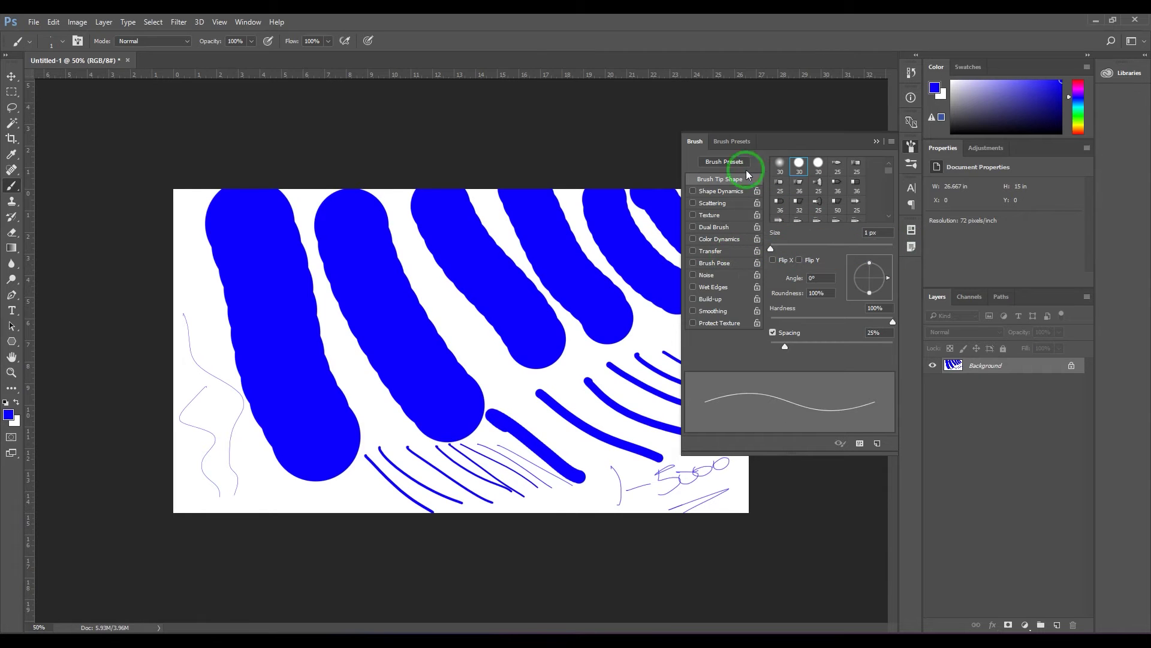
{"action": "left_click", "coordinate": [876, 143]}
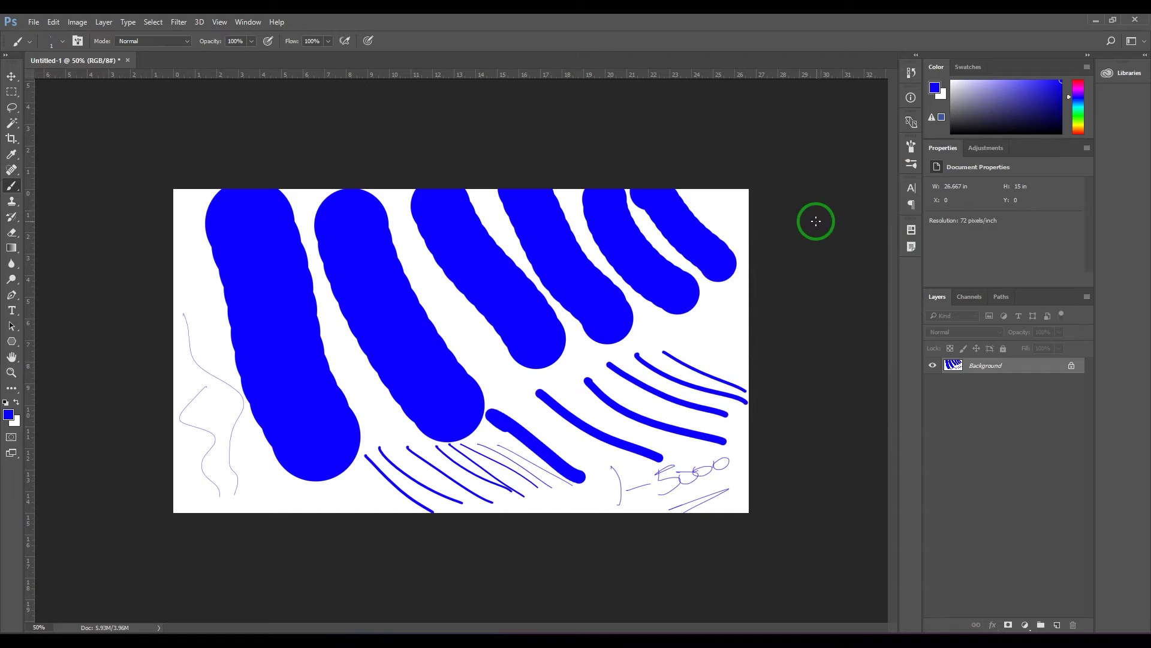
Step: Show and hide the full brush settings in several different ways, leaving them hidden
{"action": "key", "text": "F5"}
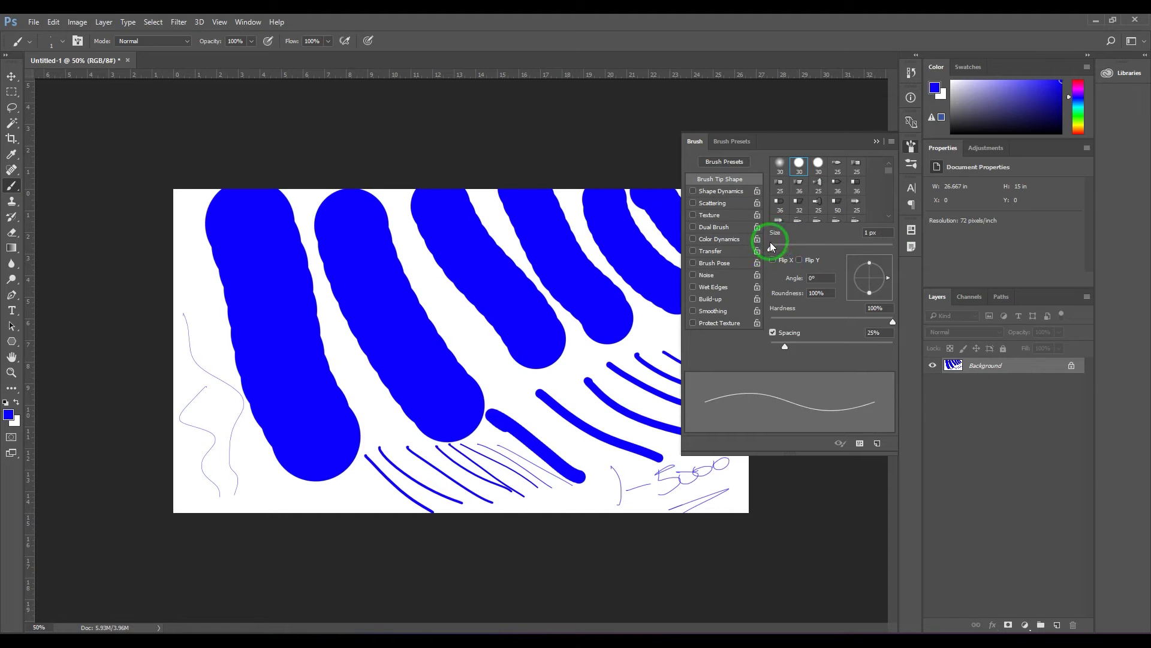
{"action": "key", "text": "F5"}
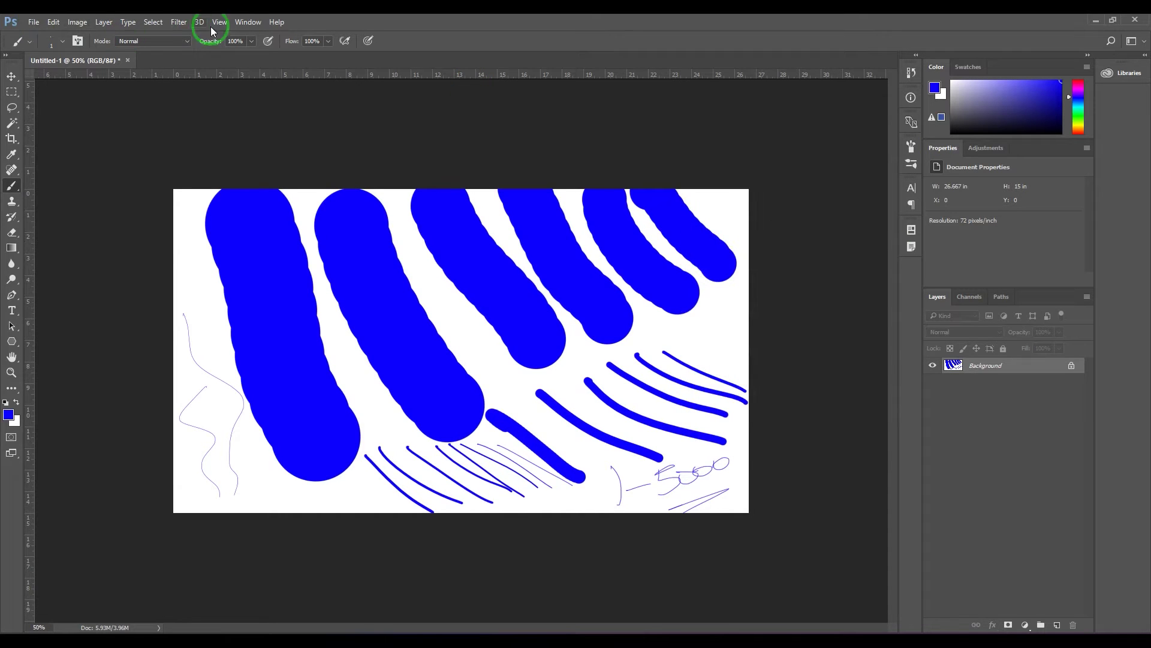
{"action": "left_click", "coordinate": [248, 21]}
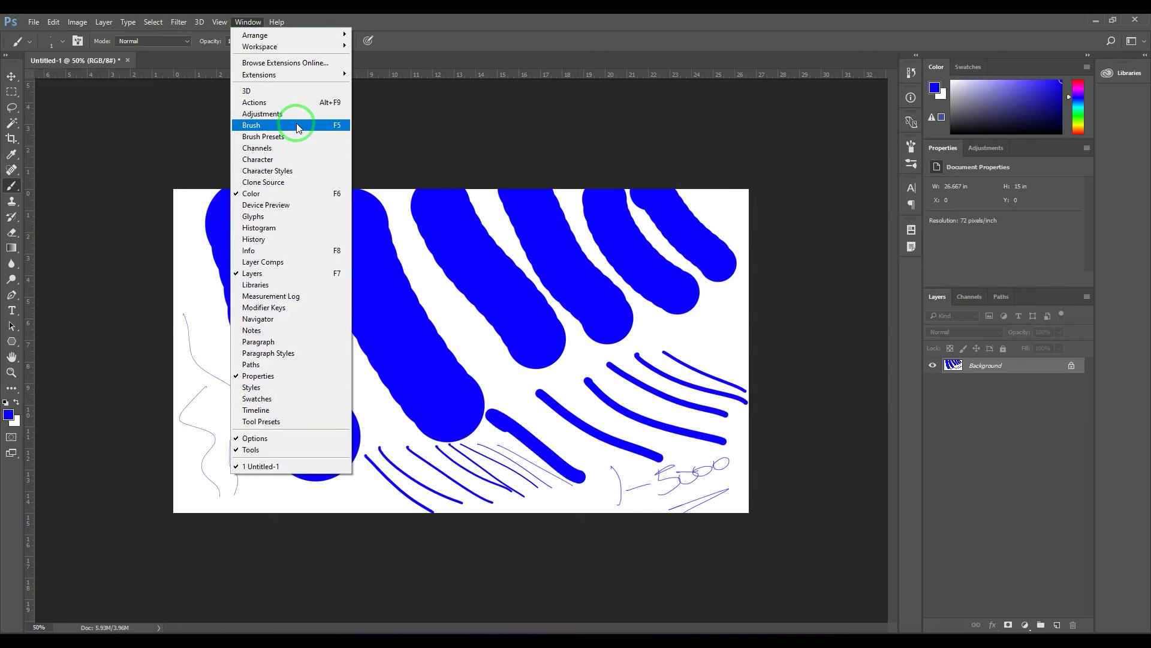
{"action": "left_click", "coordinate": [338, 129]}
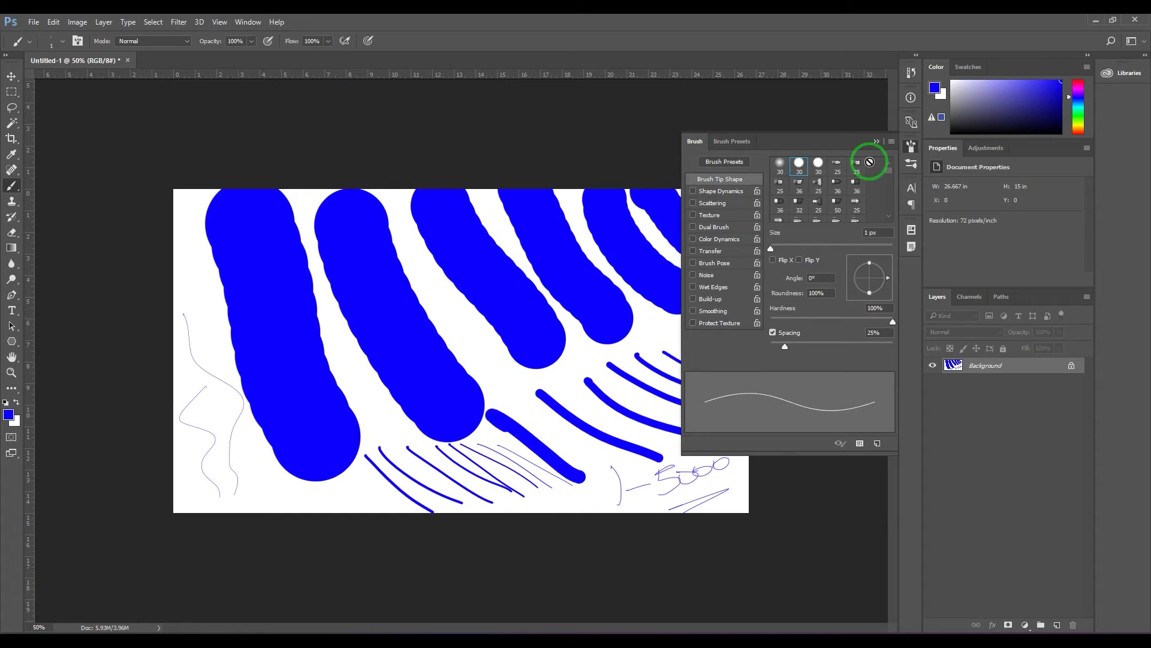
{"action": "left_click", "coordinate": [876, 142]}
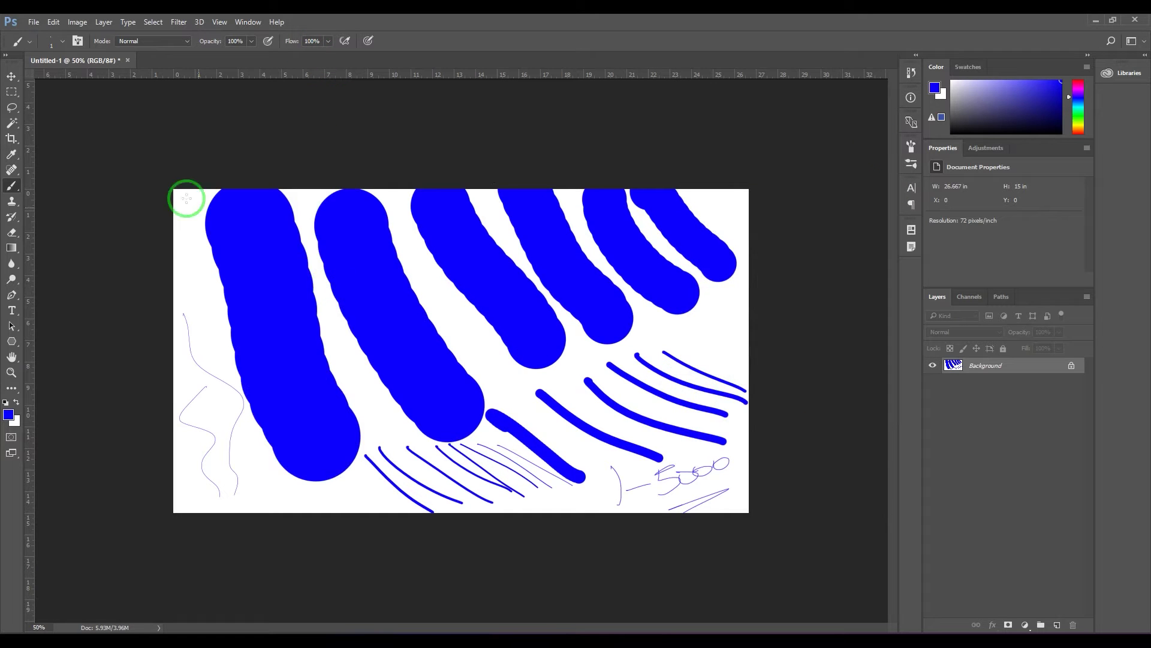
{"action": "left_click", "coordinate": [78, 42]}
{"action": "left_click", "coordinate": [78, 42]}
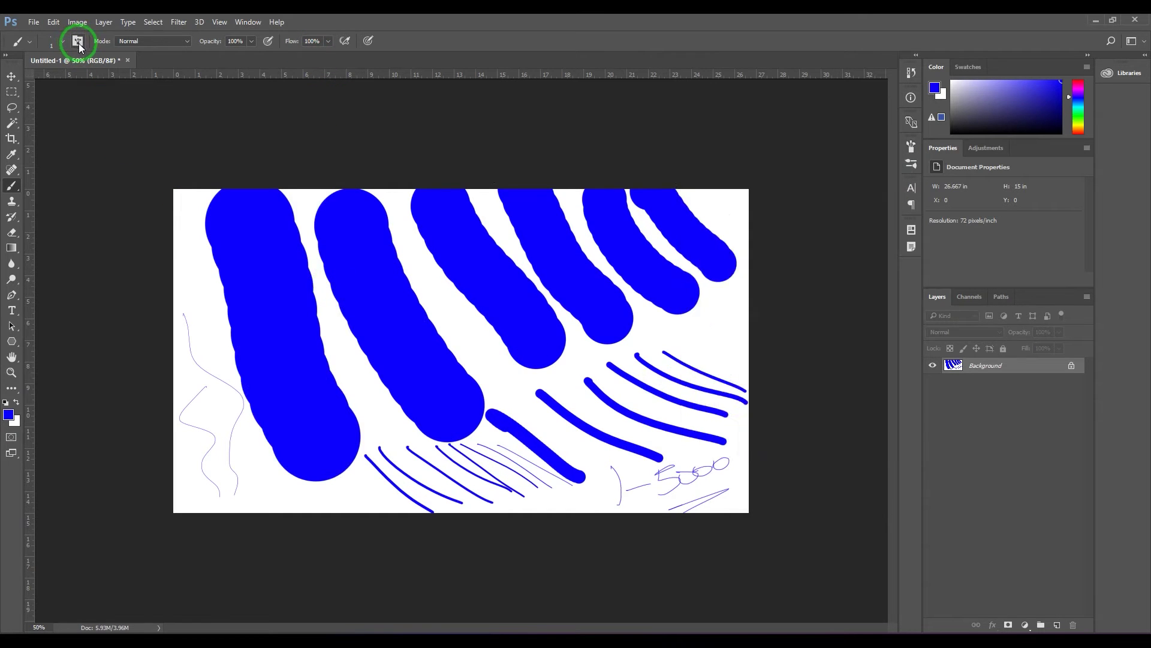
{"action": "left_click", "coordinate": [78, 42]}
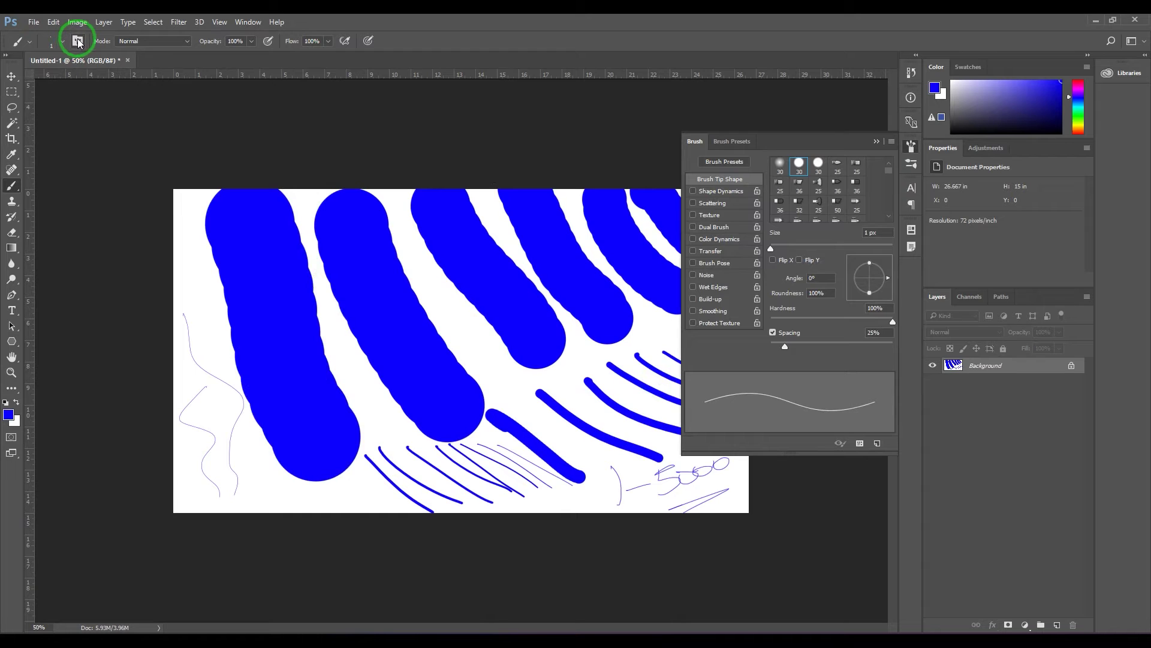
{"action": "left_click", "coordinate": [78, 42]}
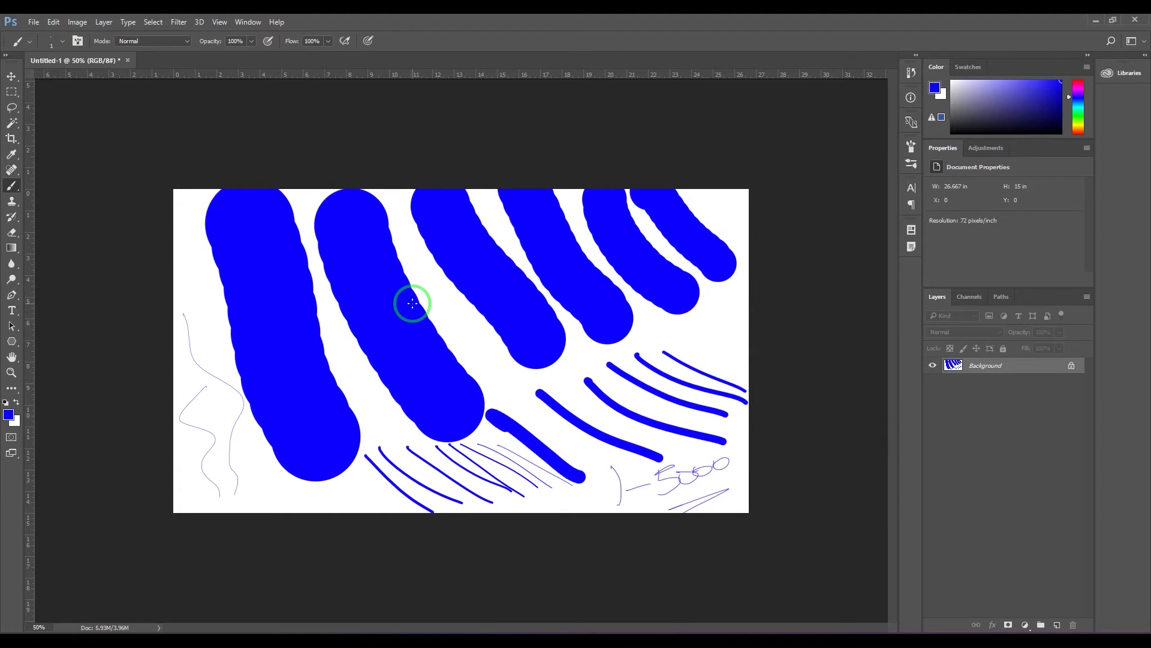
Step: Fill the canvas with the white background color and enlarge the brush to 90 px
{"action": "key", "text": "ctrl+BackSpace"}
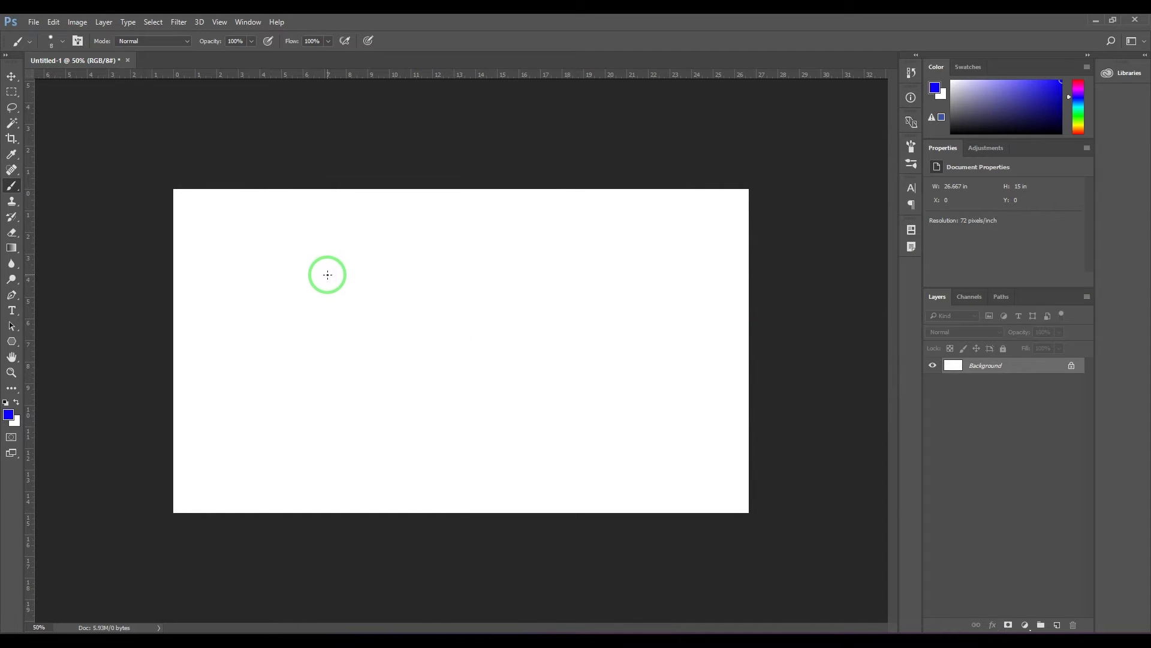
{"action": "key", "text": "bracketright"}
{"action": "key", "text": "bracketright"}
{"action": "key", "text": "bracketright"}
{"action": "key", "text": "bracketright"}
{"action": "key", "text": "bracketright"}
{"action": "key", "text": "bracketright"}
{"action": "key", "text": "bracketright"}
{"action": "key", "text": "bracketright"}
{"action": "key", "text": "bracketright"}
{"action": "key", "text": "bracketright"}
{"action": "key", "text": "bracketright"}
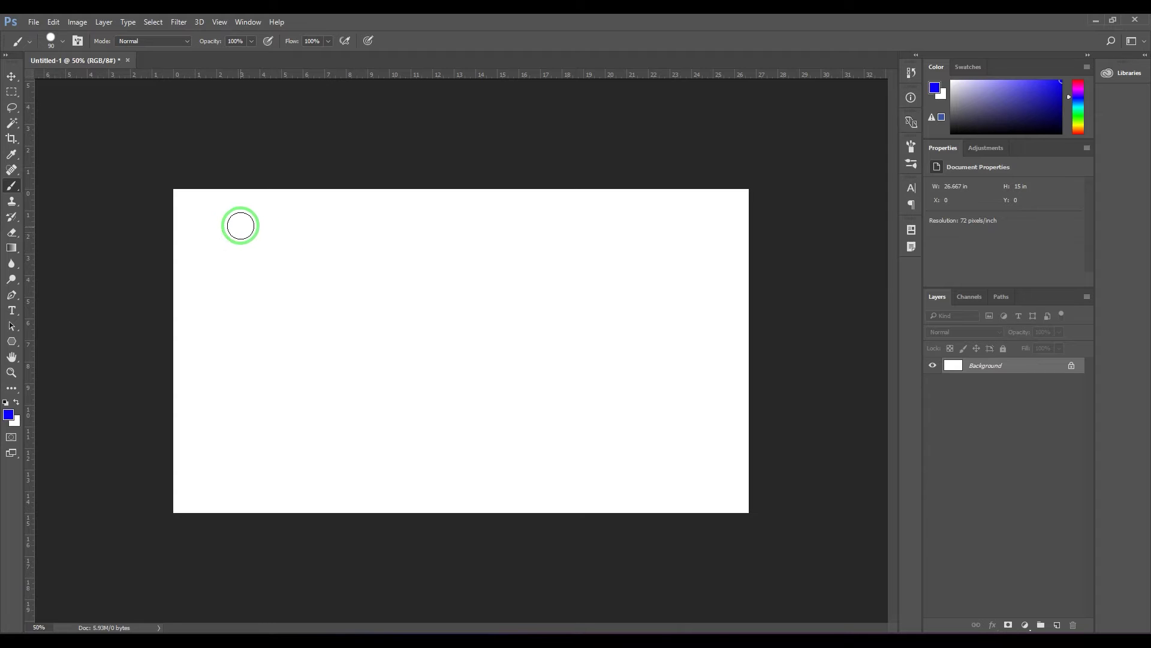
Step: Paint a long diagonal stroke at 100% hardness on the canvas's left side and a second one beside it at 46% hardness
{"action": "mouse_move", "coordinate": [240, 214]}
{"action": "left_mouse_down"}
{"action": "mouse_move", "coordinate": [301, 373]}
{"action": "mouse_move", "coordinate": [350, 428]}
{"action": "left_mouse_up"}
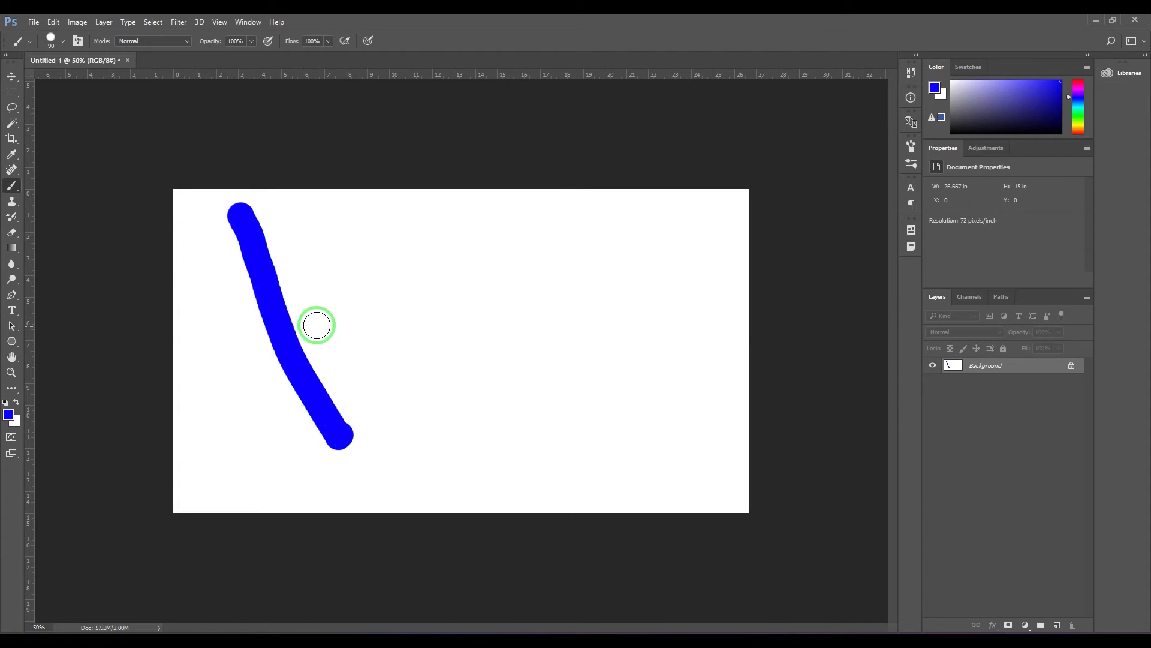
{"action": "right_click", "coordinate": [373, 252]}
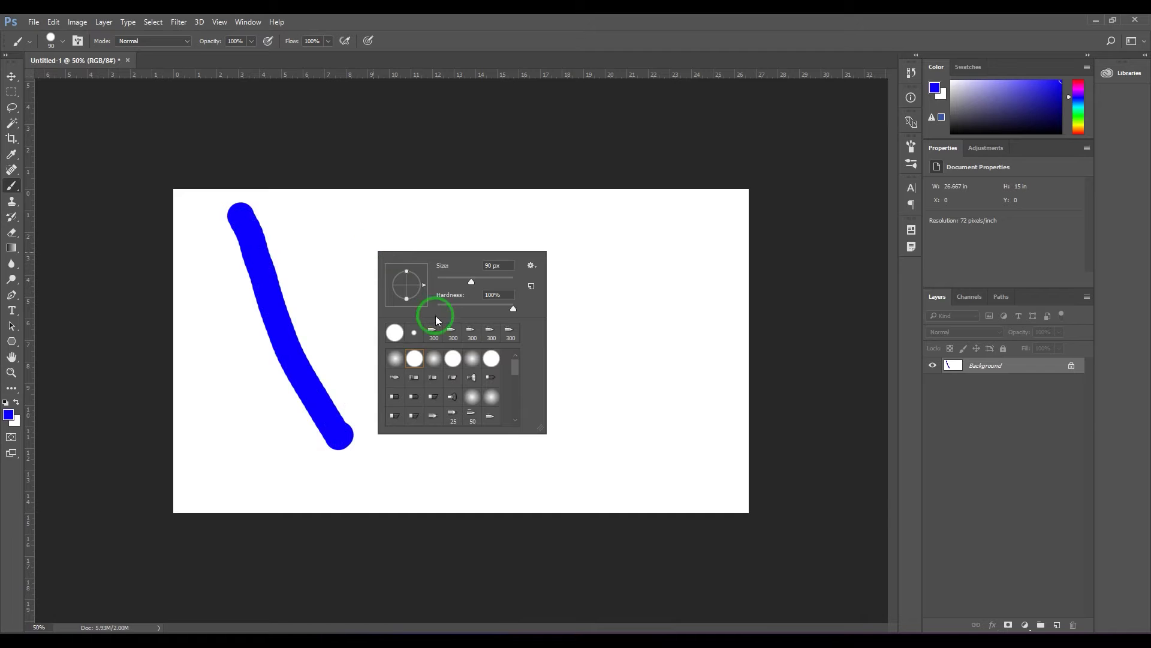
{"action": "left_click_drag", "start_coordinate": [511, 308], "coordinate": [474, 309]}
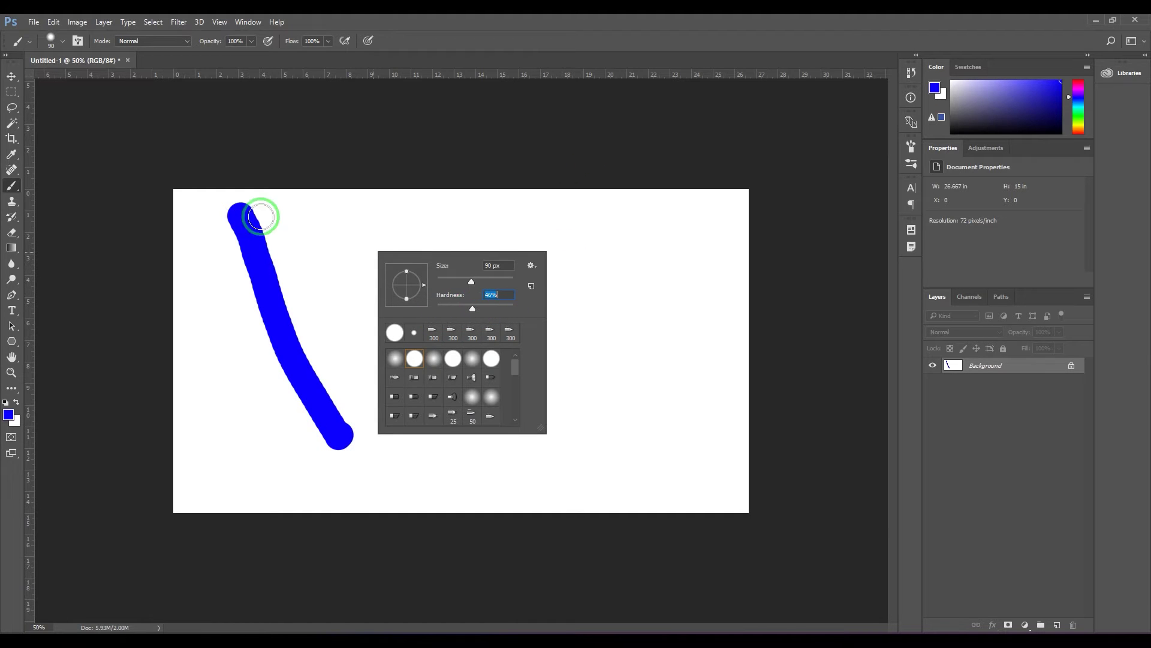
{"action": "mouse_move", "coordinate": [299, 206]}
{"action": "left_mouse_down"}
{"action": "mouse_move", "coordinate": [303, 252]}
{"action": "mouse_move", "coordinate": [364, 420]}
{"action": "left_mouse_up"}
Step: Paint a third stroke with the brush hardness set to 0%, and a hard-edged 90 px stroke to its right
{"action": "right_click", "coordinate": [472, 249]}
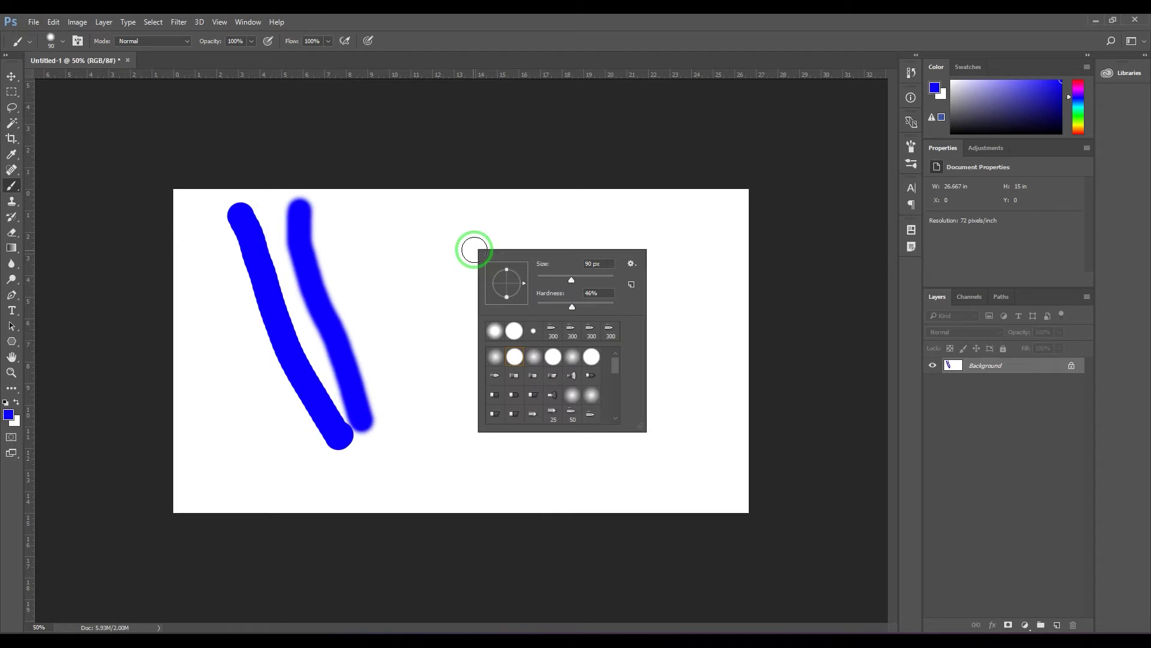
{"action": "left_click", "coordinate": [539, 306]}
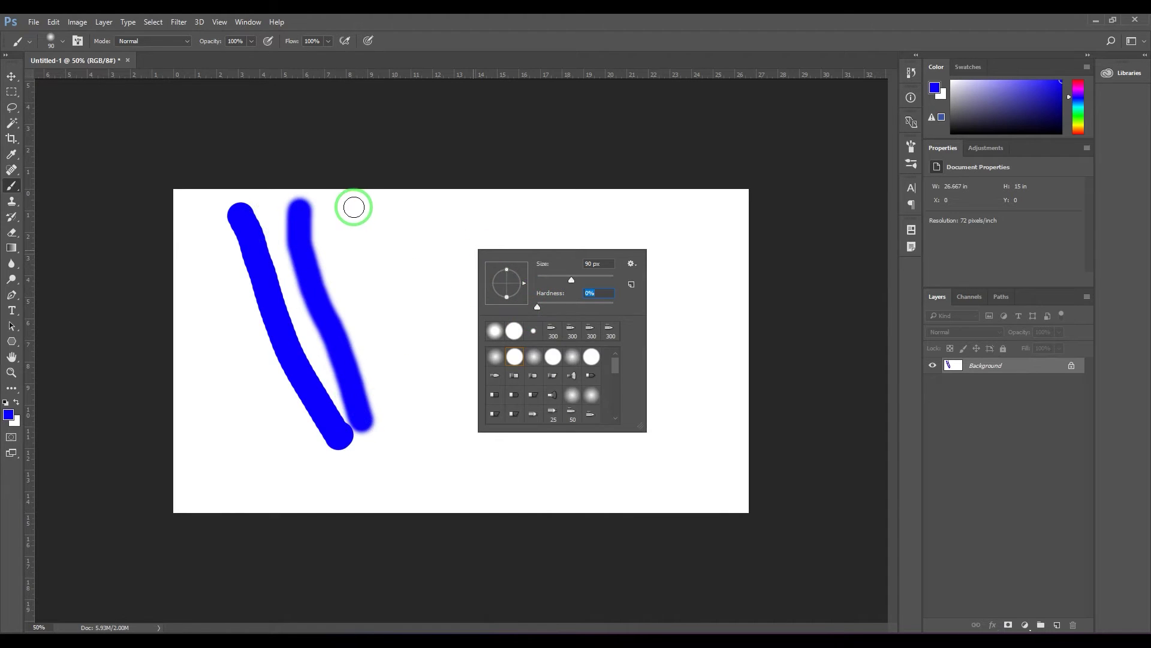
{"action": "left_click_drag", "start_coordinate": [352, 206], "coordinate": [399, 429]}
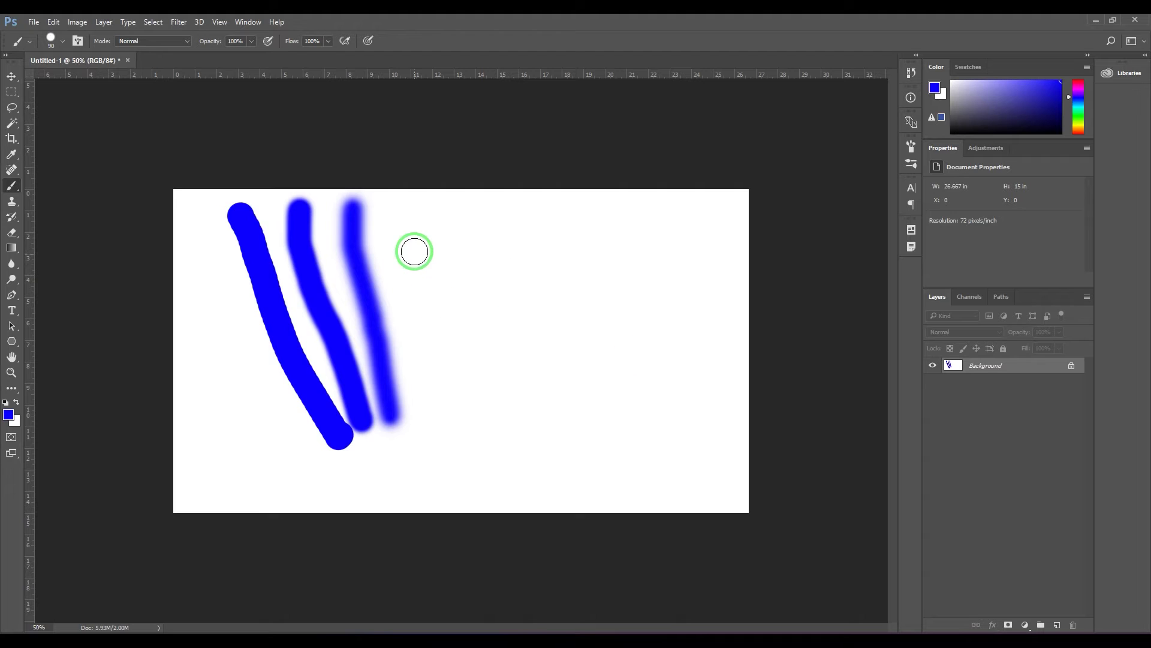
{"action": "left_click_drag", "start_coordinate": [420, 211], "coordinate": [495, 465]}
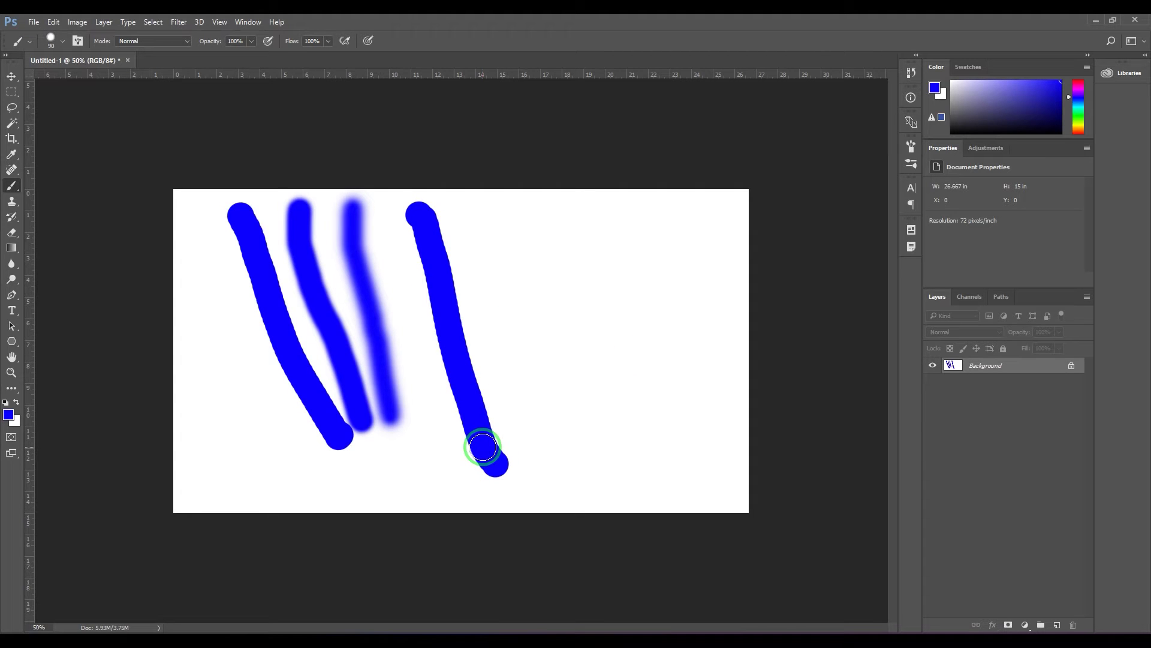
Step: Paint a slightly soft blue diagonal stroke beside the last one, and raise the hardness to its maximum in the full brush settings
{"action": "mouse_move", "coordinate": [468, 222]}
{"action": "left_mouse_down"}
{"action": "mouse_move", "coordinate": [585, 411]}
{"action": "mouse_move", "coordinate": [600, 440]}
{"action": "left_mouse_up"}
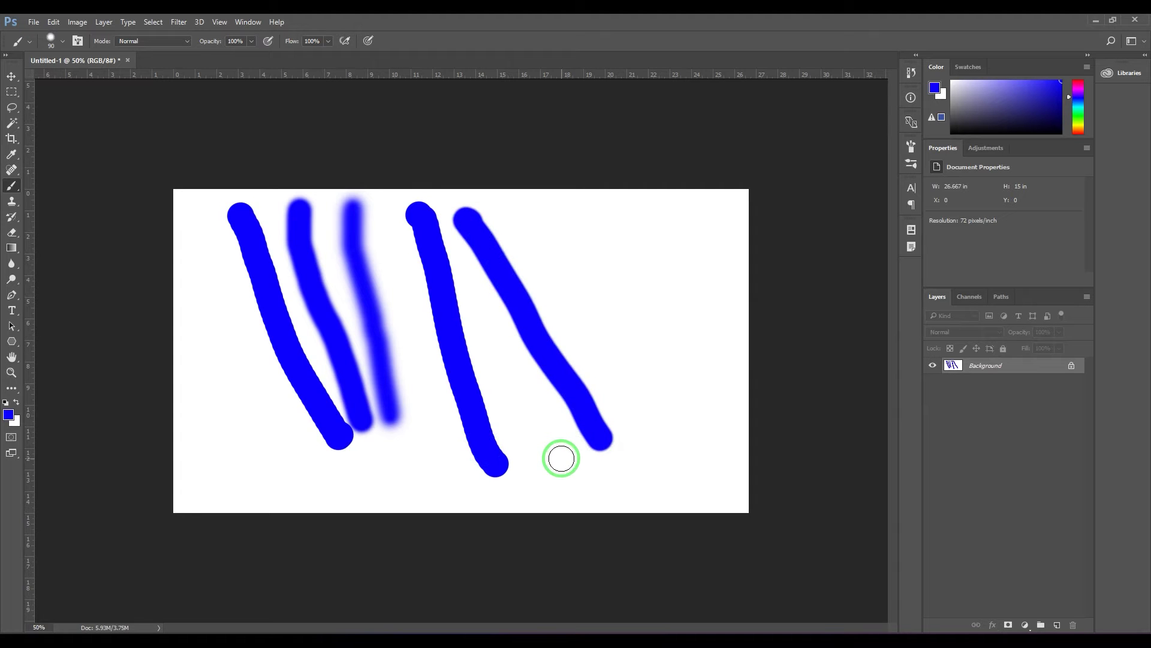
{"action": "key", "text": "F5"}
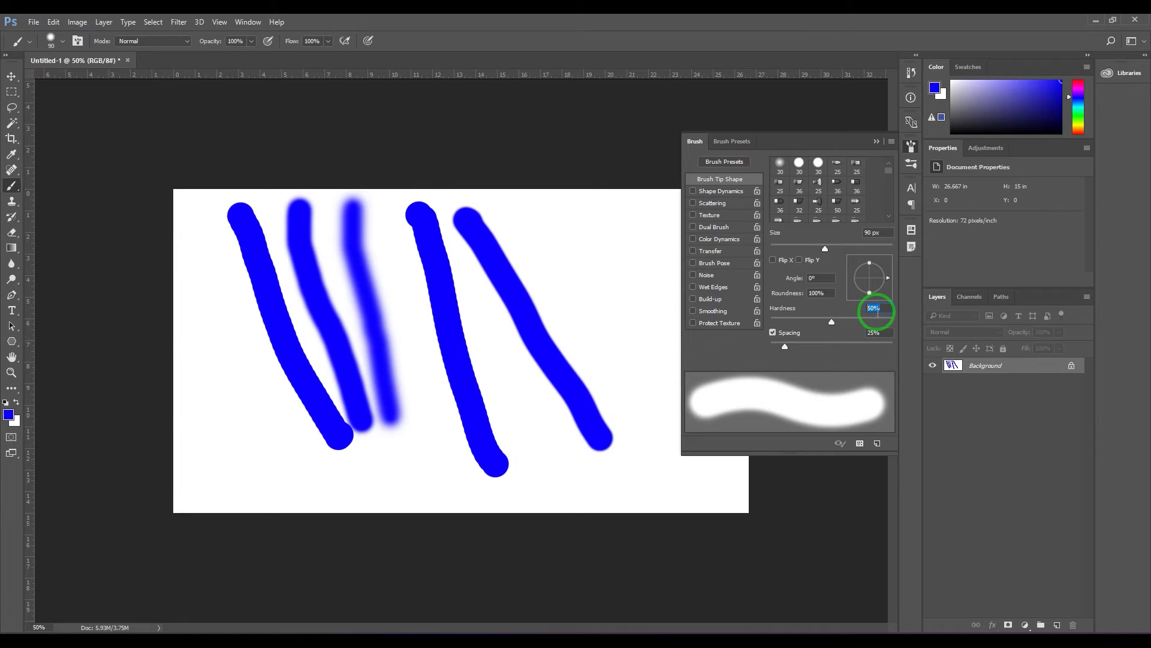
{"action": "mouse_move", "coordinate": [836, 320]}
{"action": "left_mouse_down"}
{"action": "mouse_move", "coordinate": [897, 324]}
{"action": "mouse_move", "coordinate": [779, 329]}
{"action": "mouse_move", "coordinate": [929, 329]}
{"action": "left_mouse_up"}
{"action": "left_click", "coordinate": [877, 143]}
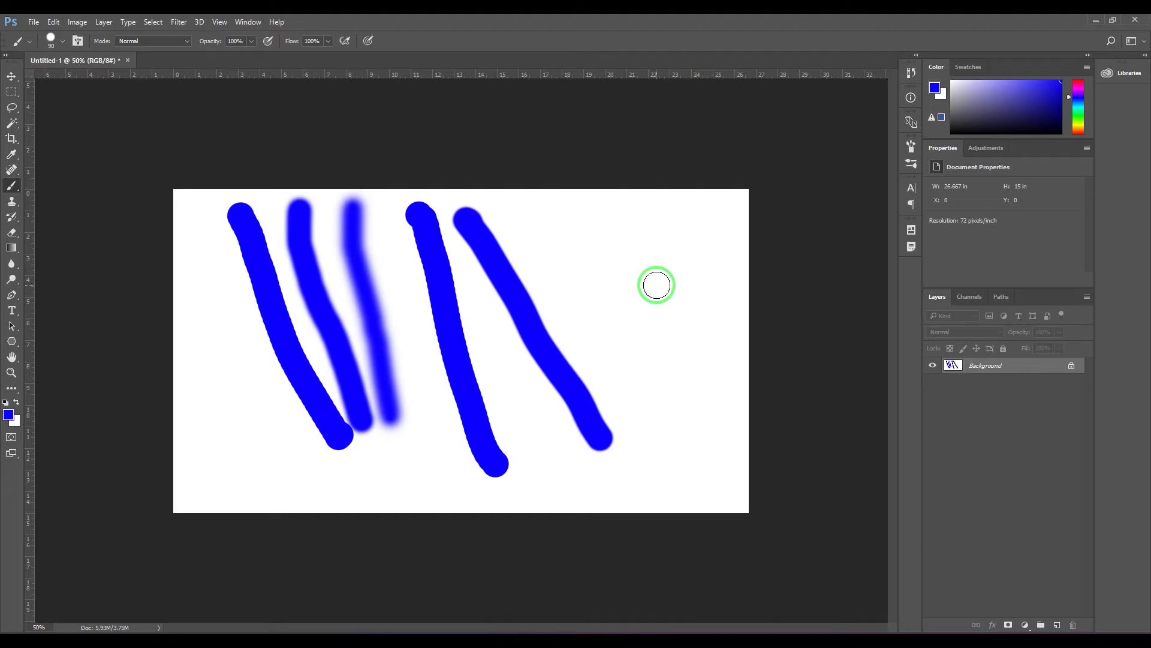
Step: Paint three overlapping blue diagonal strokes on the canvas's right half, starting hard-edged and lowering the brush hardness before each further stroke
{"action": "left_click_drag", "start_coordinate": [600, 226], "coordinate": [705, 419]}
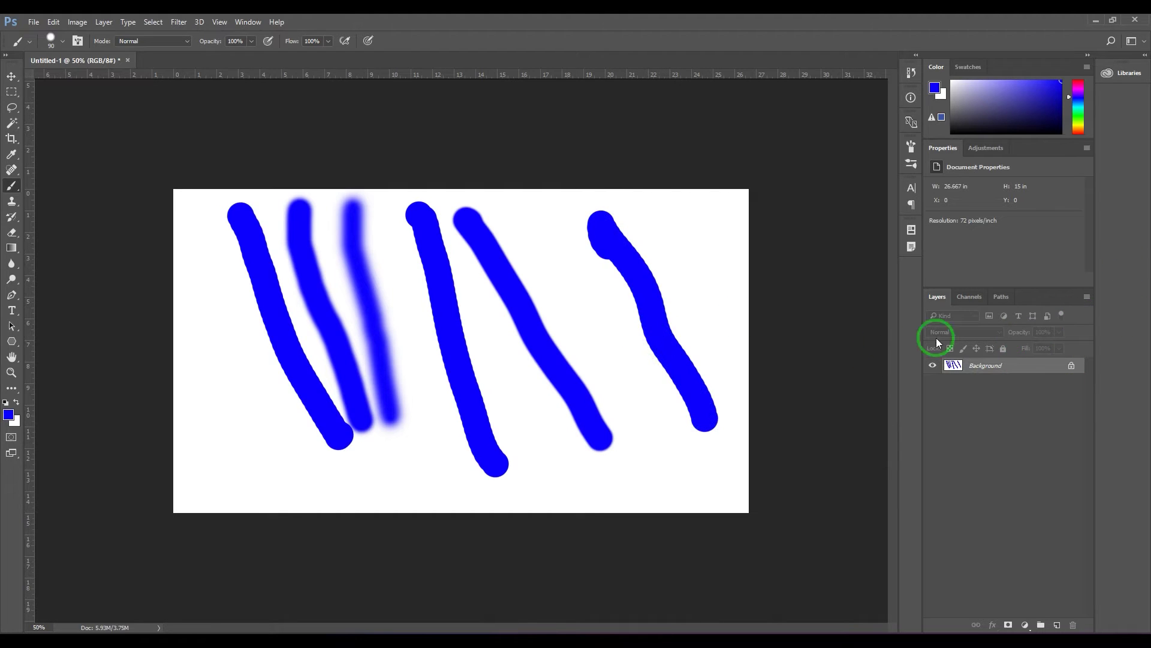
{"action": "left_click_drag", "start_coordinate": [562, 231], "coordinate": [668, 395]}
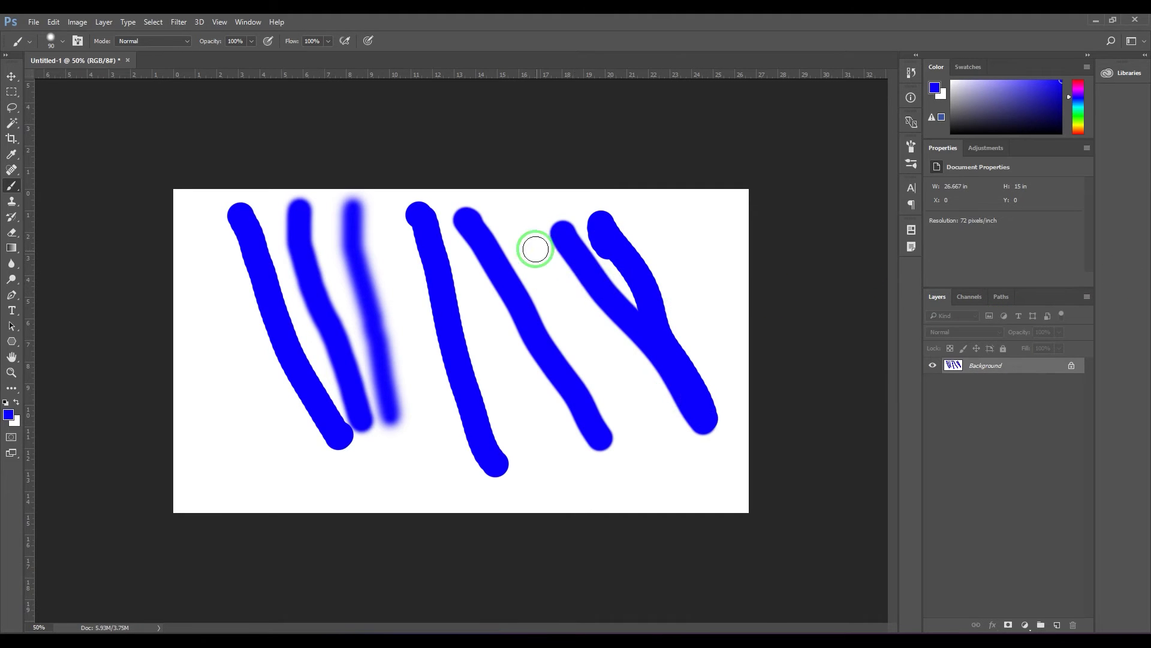
{"action": "left_click_drag", "start_coordinate": [534, 247], "coordinate": [717, 410]}
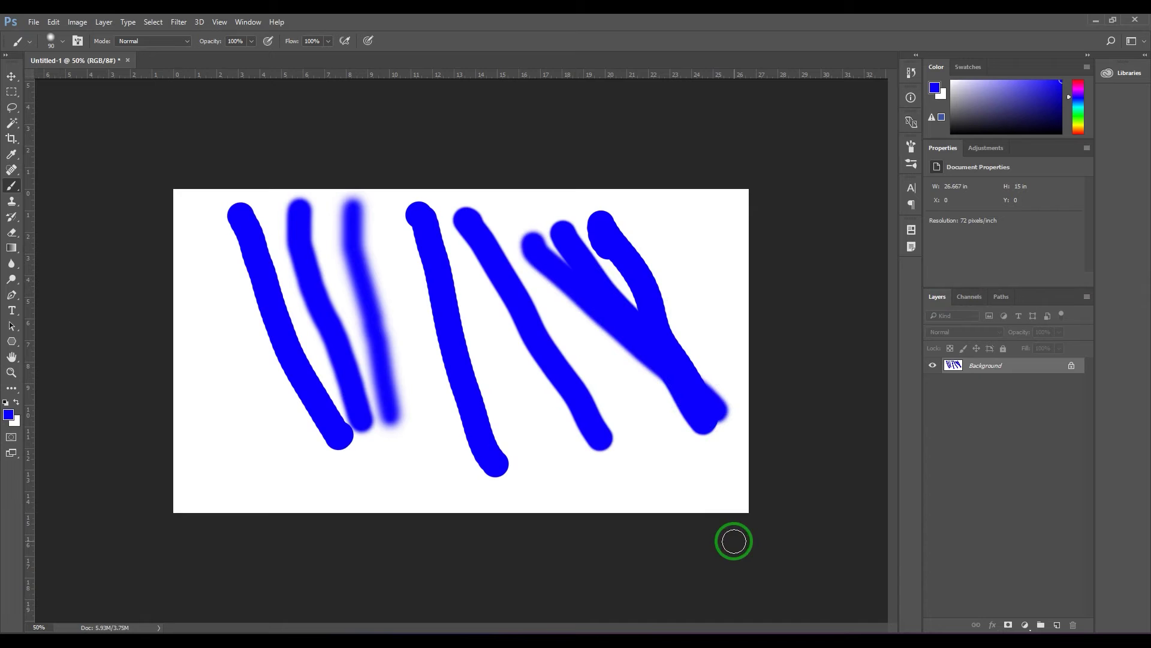
Step: Fill the canvas with white and paint three blue diagonal strokes from right to left, each softer until the hardness is 0%
{"action": "key", "text": "ctrl+BackSpace"}
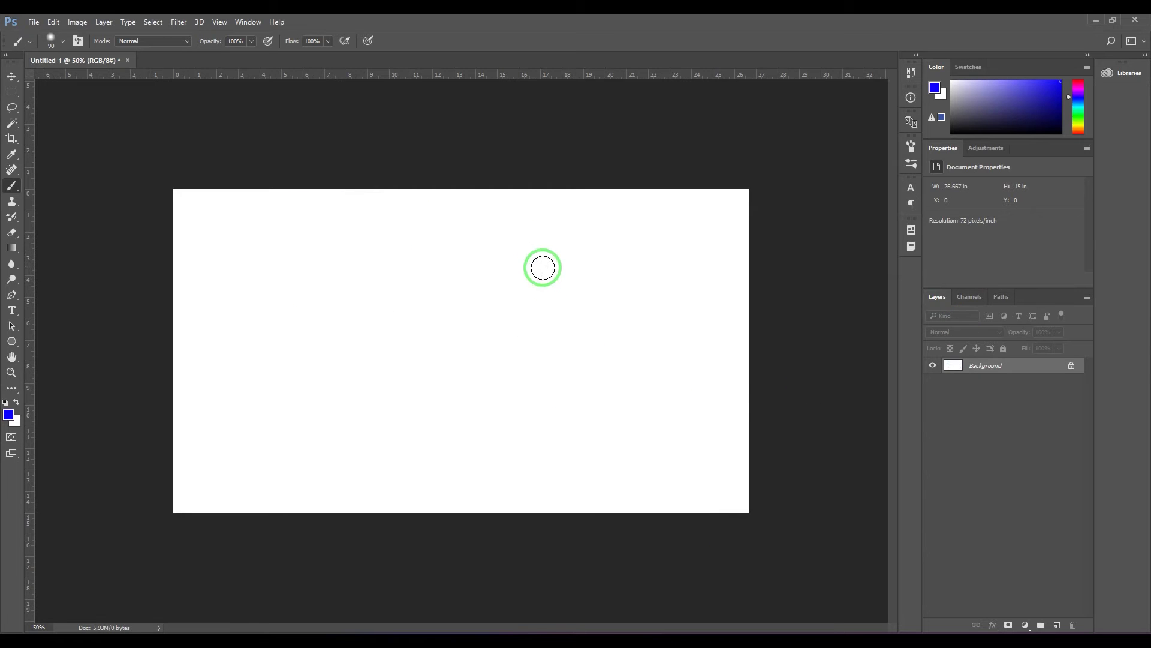
{"action": "left_click_drag", "start_coordinate": [536, 260], "coordinate": [632, 438]}
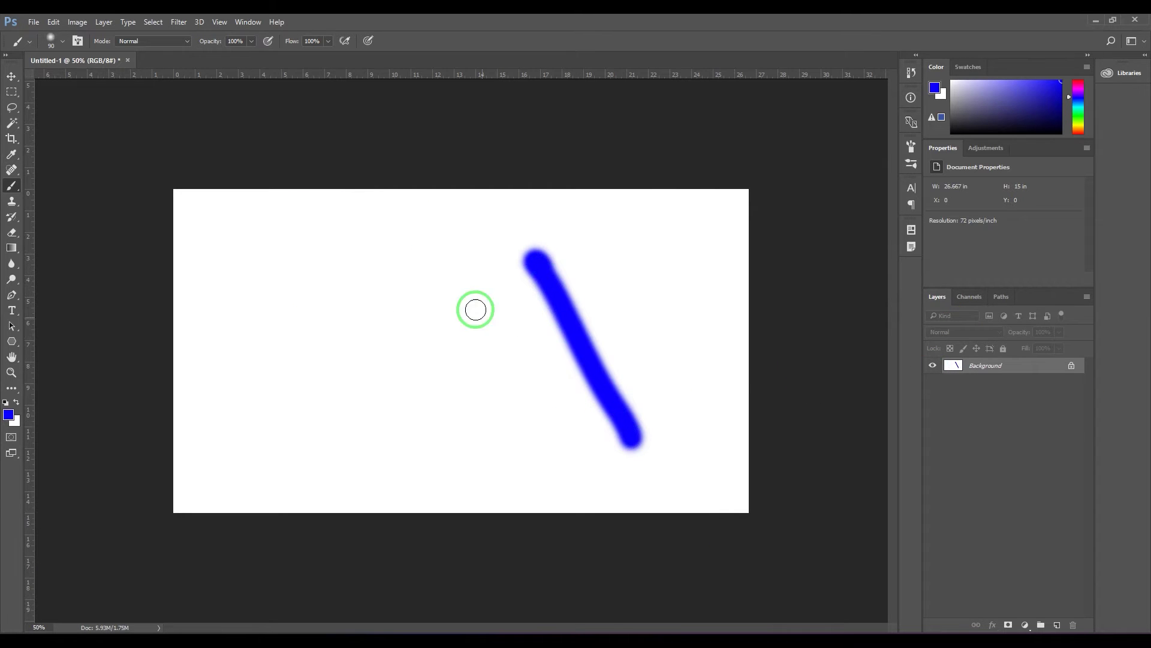
{"action": "left_click_drag", "start_coordinate": [471, 259], "coordinate": [608, 444]}
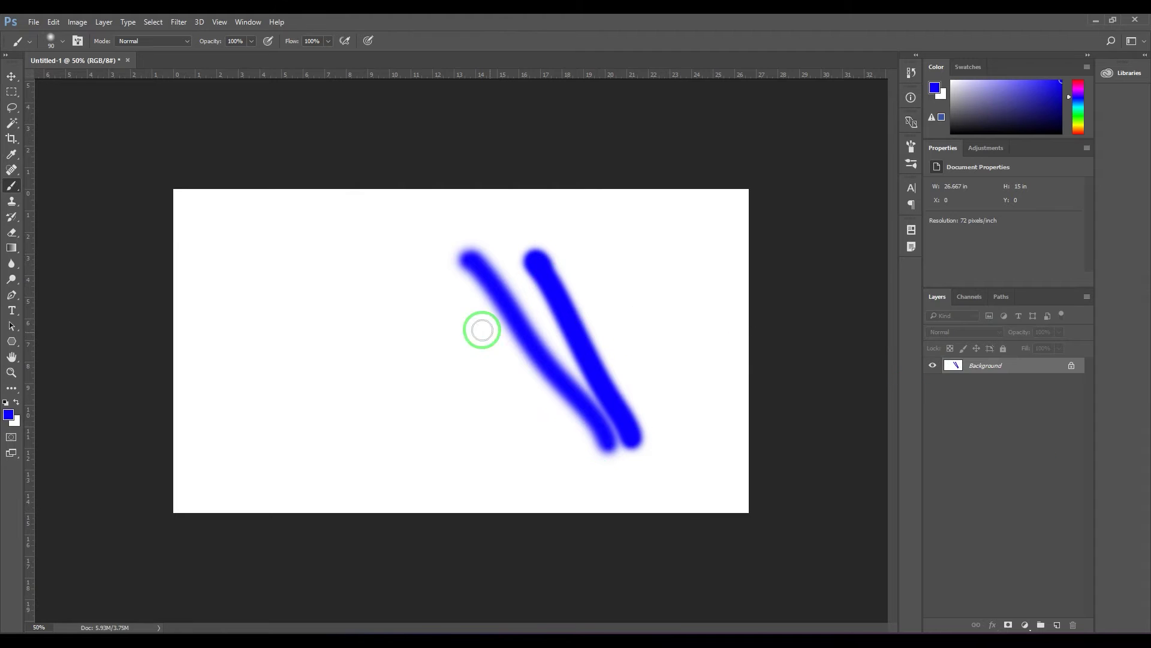
{"action": "left_click_drag", "start_coordinate": [427, 259], "coordinate": [625, 504]}
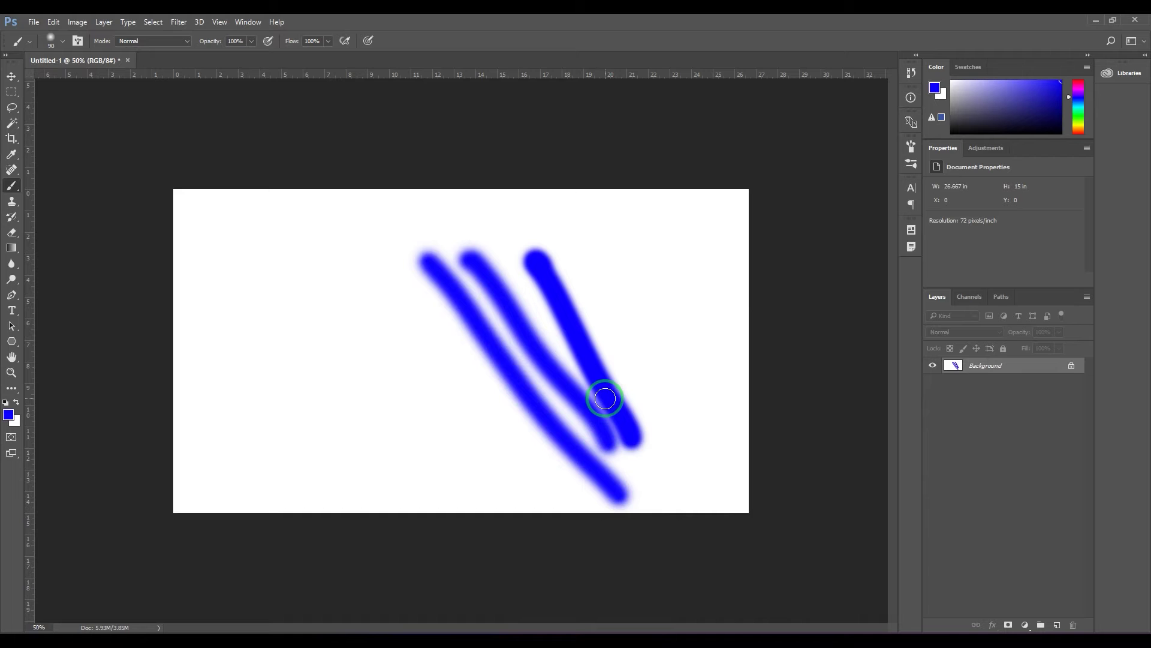
Step: Examine the brush's size and hardness options, its full settings, and the list of available painting modes
{"action": "right_click", "coordinate": [277, 277]}
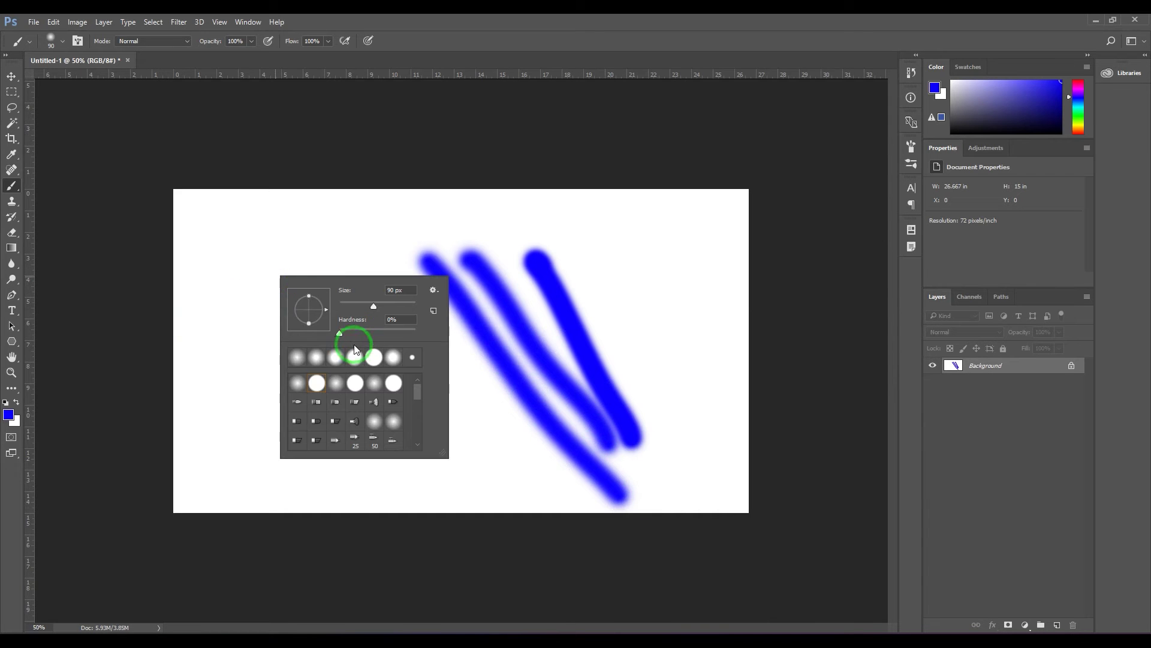
{"action": "left_click", "coordinate": [78, 42]}
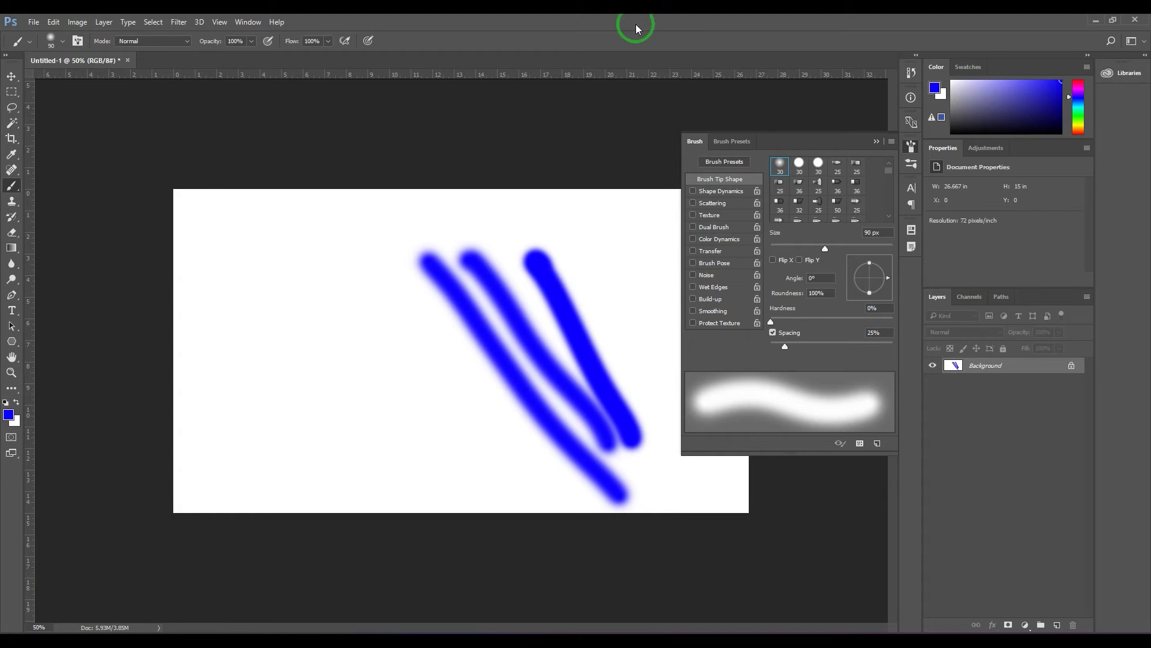
{"action": "left_click", "coordinate": [875, 143]}
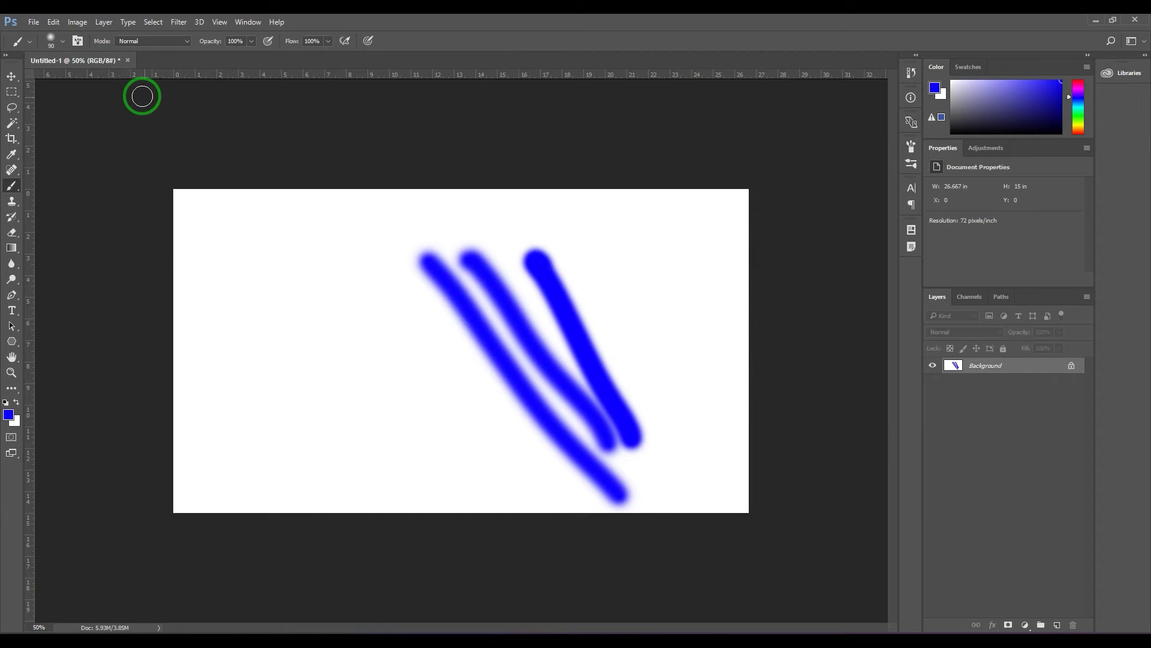
{"action": "left_click", "coordinate": [153, 41]}
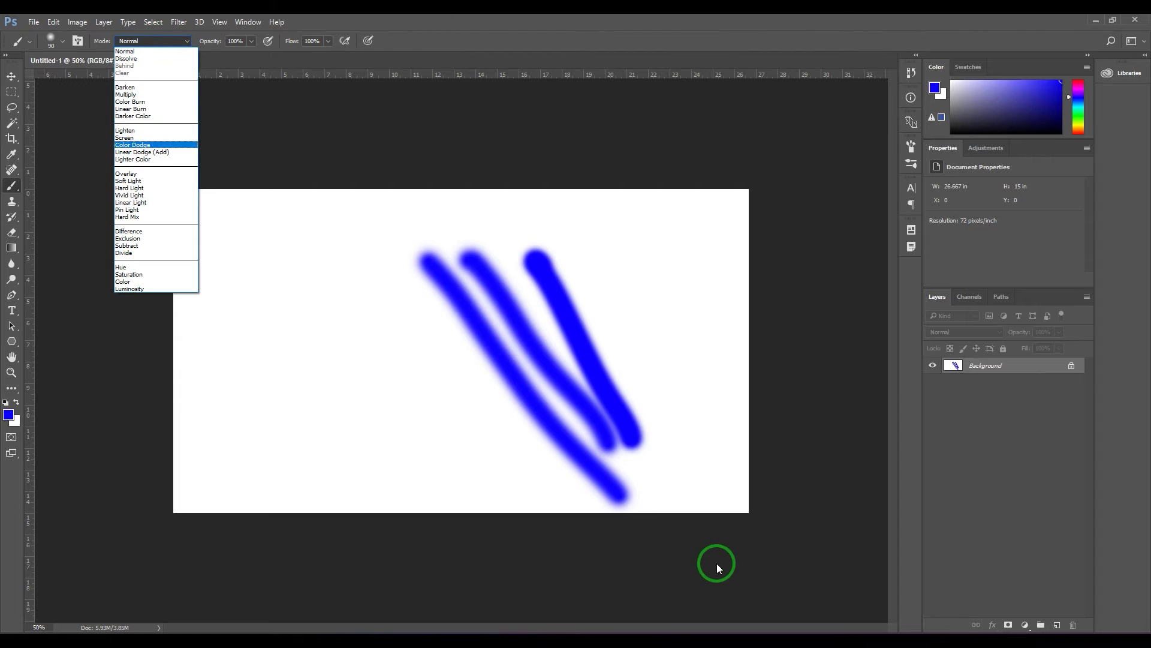
{"action": "left_click", "coordinate": [9, 415]}
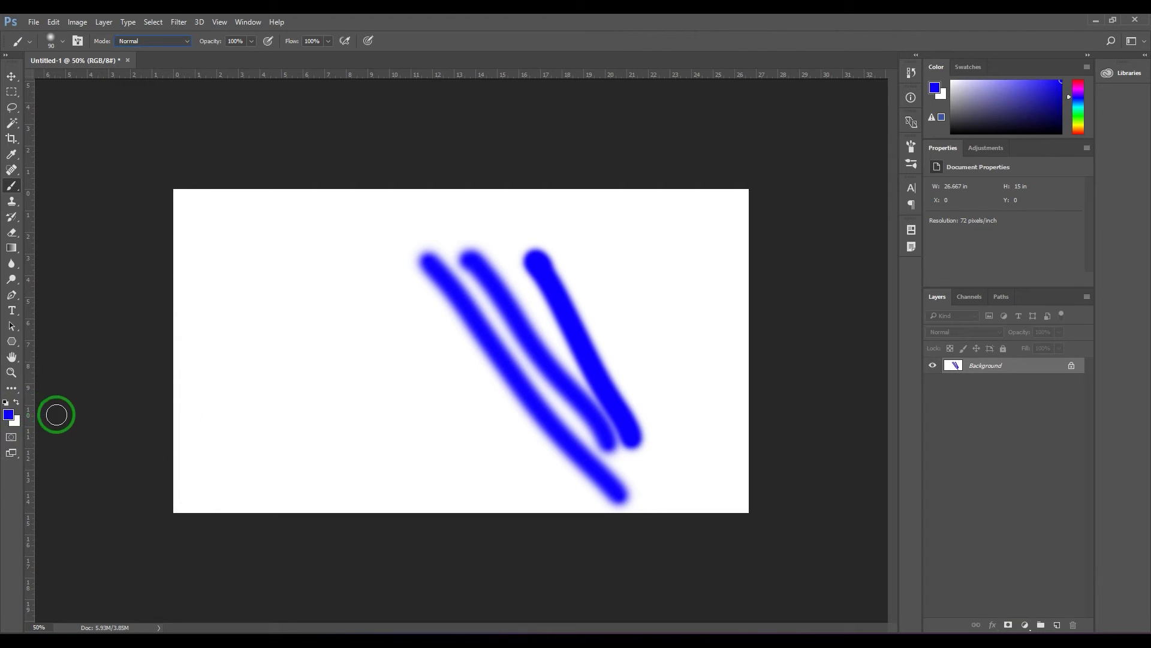
Step: Change the foreground color to pure red (#ff0000)
{"action": "left_click", "coordinate": [9, 415]}
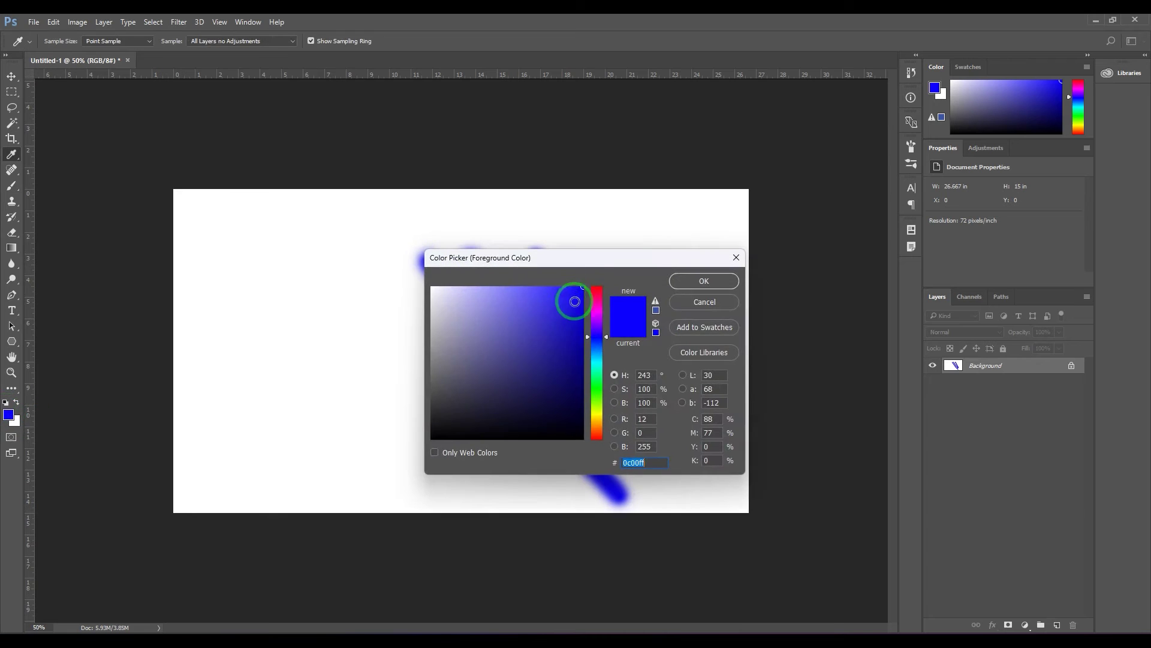
{"action": "left_click", "coordinate": [597, 286]}
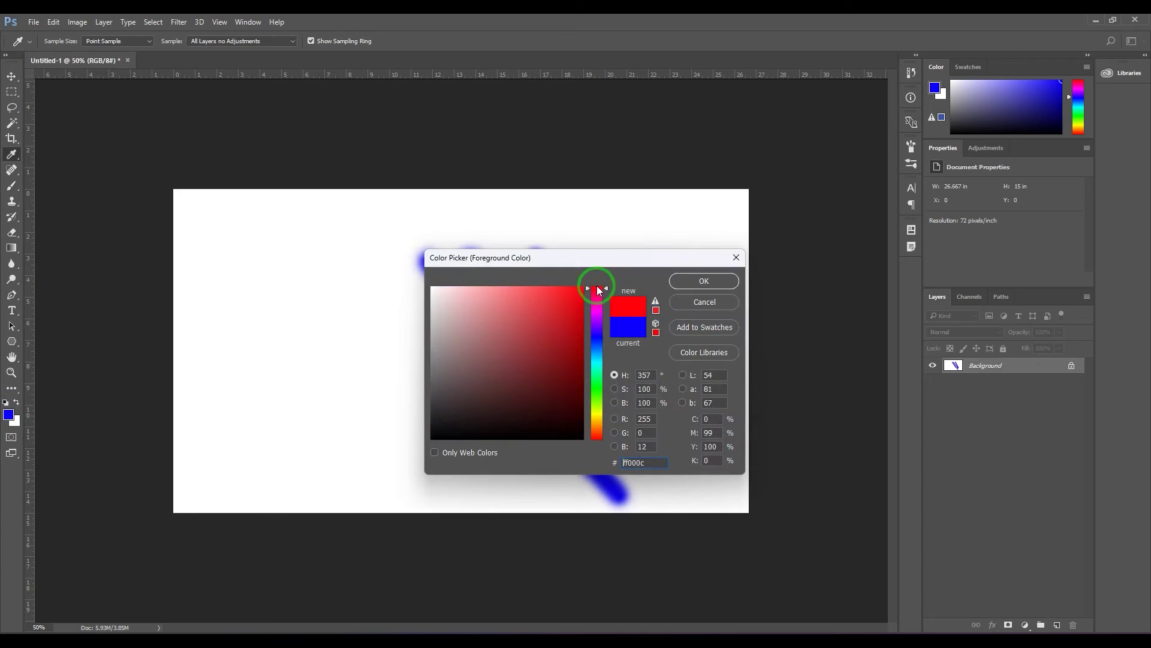
{"action": "left_click", "coordinate": [702, 281]}
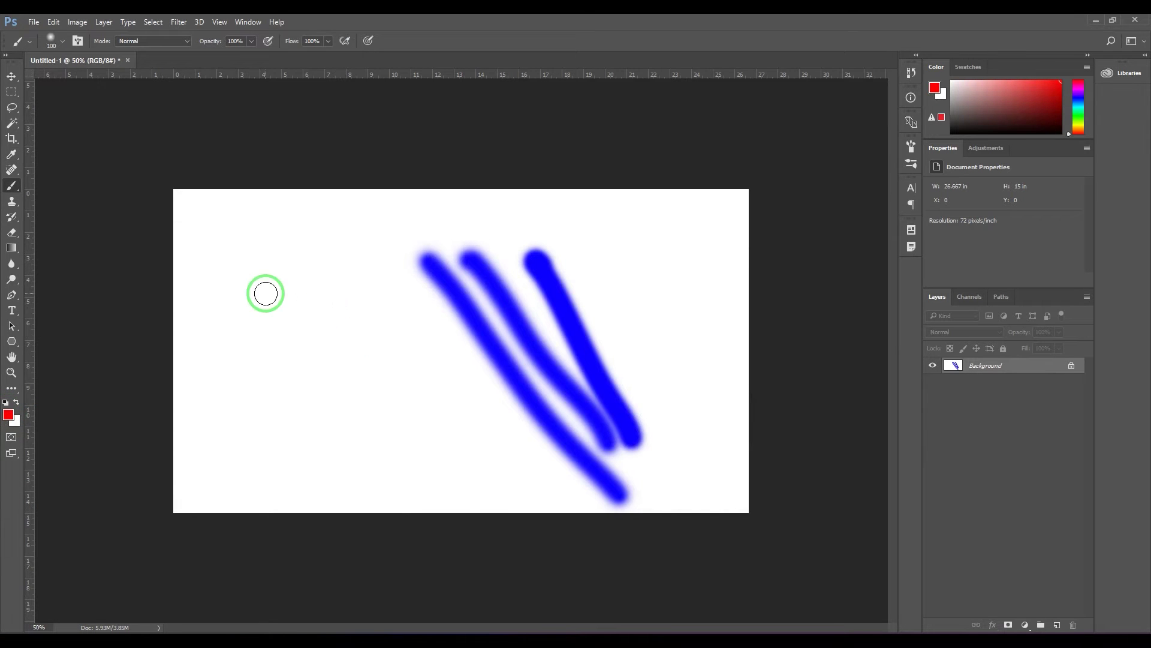
Step: Enlarge the brush to 600 px and paint a soft vertical red stroke on the canvas's left side
{"action": "key", "text": "bracketright"}
{"action": "key", "text": "bracketright"}
{"action": "key", "text": "bracketright"}
{"action": "key", "text": "bracketright"}
{"action": "key", "text": "bracketright"}
{"action": "key", "text": "bracketright"}
{"action": "key", "text": "bracketright"}
{"action": "key", "text": "bracketright"}
{"action": "key", "text": "bracketright"}
{"action": "key", "text": "bracketright"}
{"action": "left_click_drag", "start_coordinate": [265, 277], "coordinate": [260, 411]}
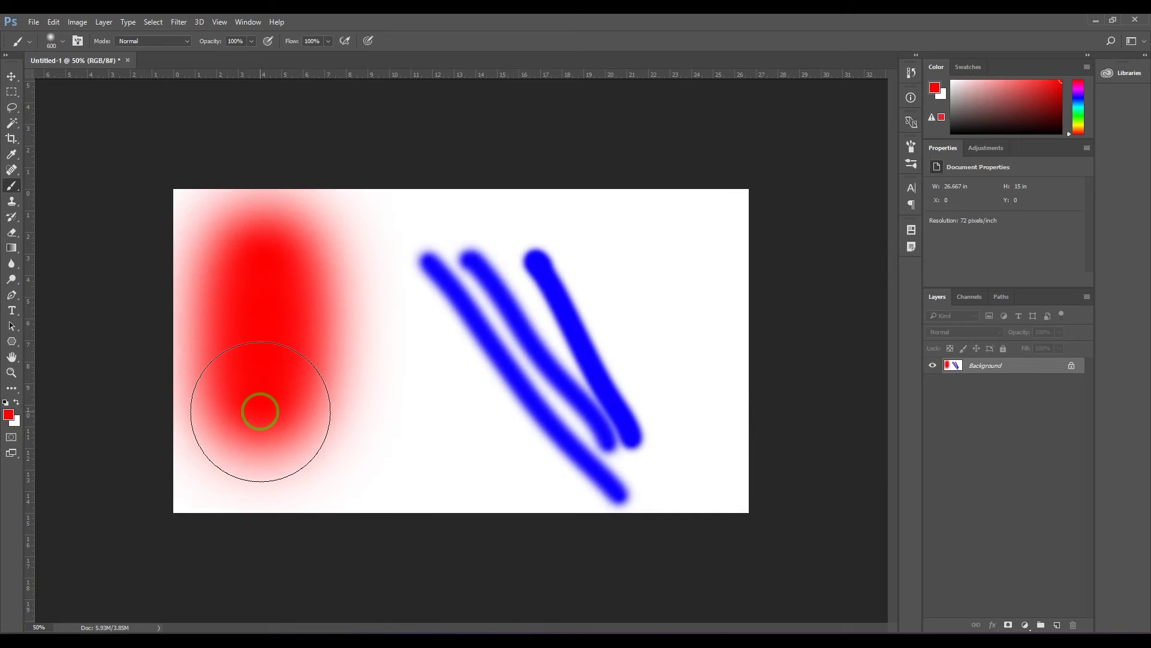
Step: Fill the canvas with white and paint a large red block on its left half with a hard-edged 400 px brush
{"action": "key", "text": "ctrl+BackSpace"}
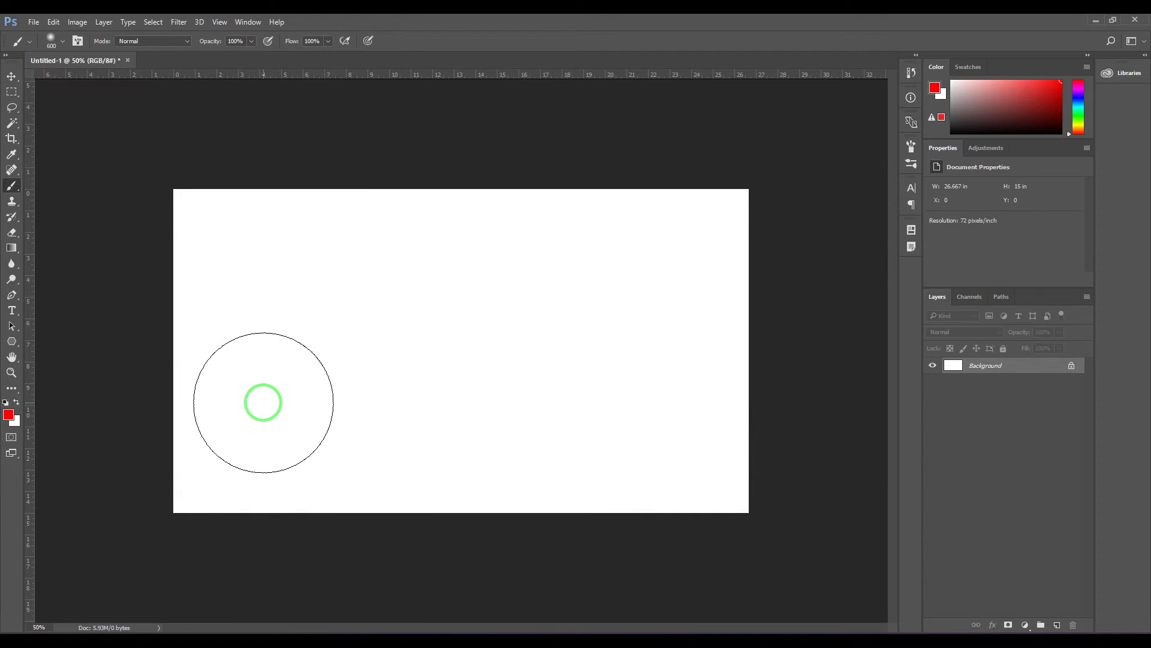
{"action": "key", "text": "bracketright"}
{"action": "key", "text": "bracketright"}
{"action": "key", "text": "bracketright"}
{"action": "key", "text": "bracketleft"}
{"action": "key", "text": "bracketleft"}
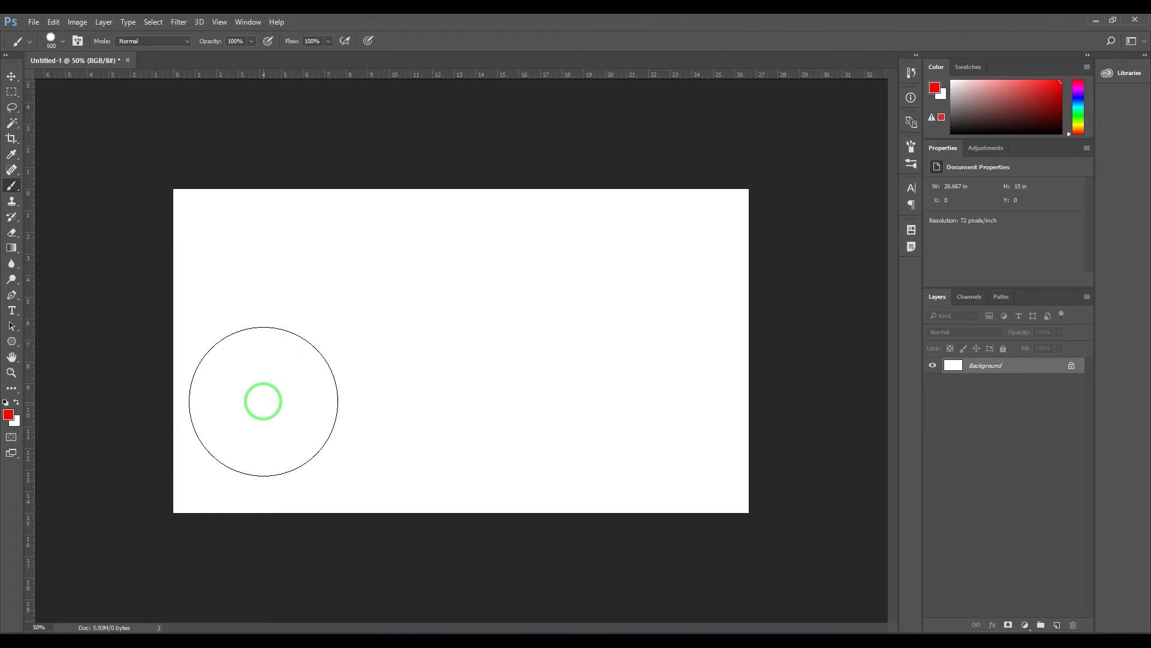
{"action": "mouse_move", "coordinate": [301, 249]}
{"action": "left_mouse_down"}
{"action": "mouse_move", "coordinate": [297, 427]}
{"action": "mouse_move", "coordinate": [331, 282]}
{"action": "mouse_move", "coordinate": [359, 370]}
{"action": "mouse_move", "coordinate": [373, 271]}
{"action": "mouse_move", "coordinate": [376, 383]}
{"action": "left_mouse_up"}
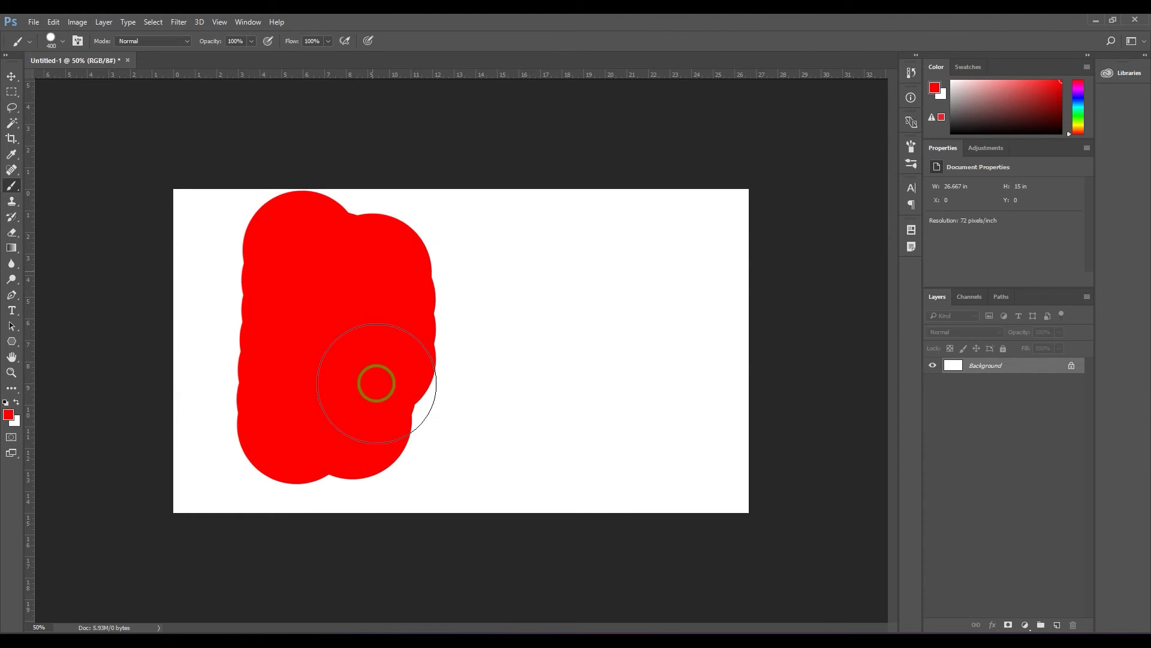
Step: Set the foreground color to pure green with RGB values 0, 255, 0
{"action": "left_click", "coordinate": [8, 415]}
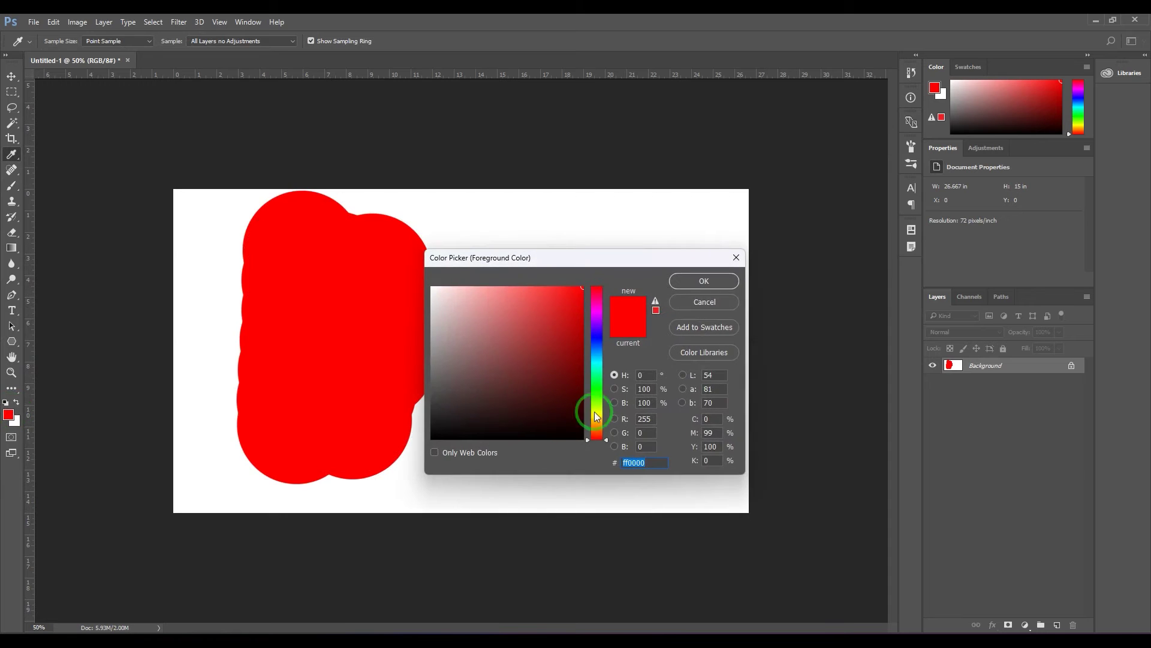
{"action": "left_click", "coordinate": [645, 419]}
{"action": "type", "text": "0"}
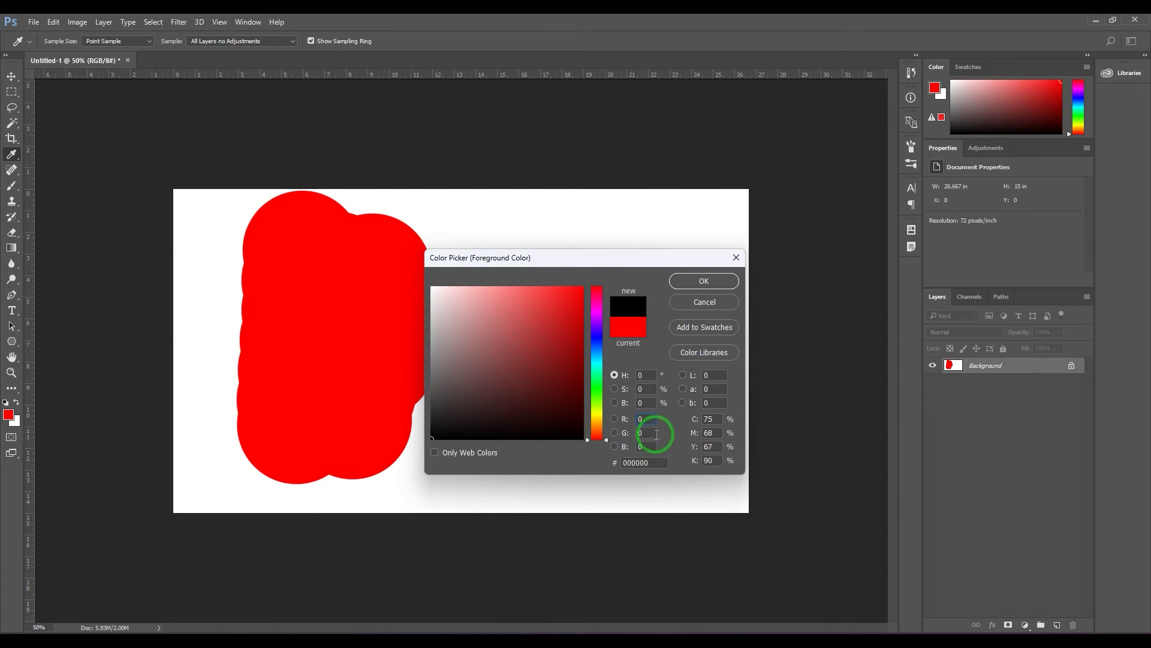
{"action": "type", "text": "255"}
{"action": "key", "text": "Return"}
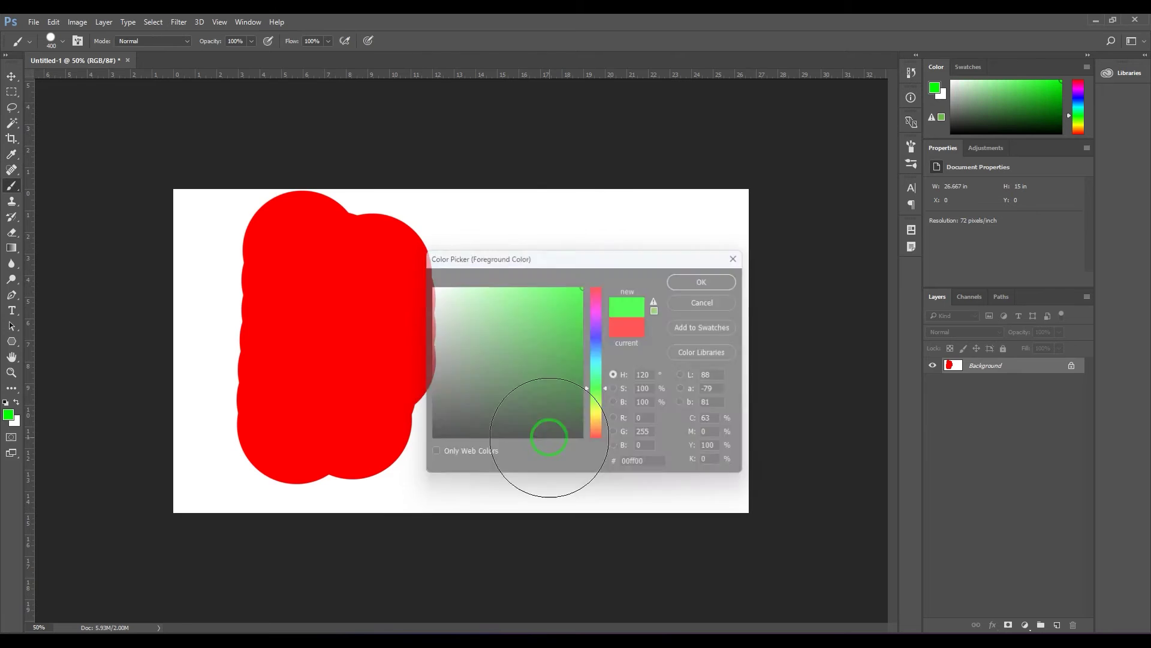
Step: Set the brush mode to Linear Dodge (Add) and paint a vertical green stroke over the red block's right edge
{"action": "left_click", "coordinate": [174, 41]}
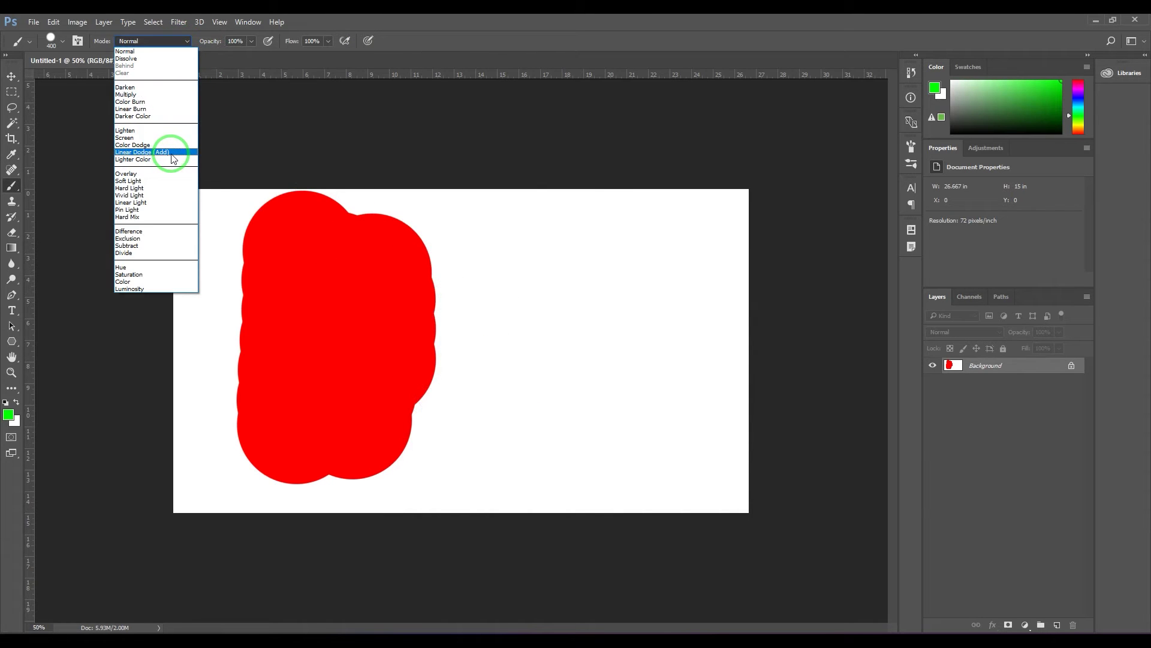
{"action": "left_click", "coordinate": [171, 153]}
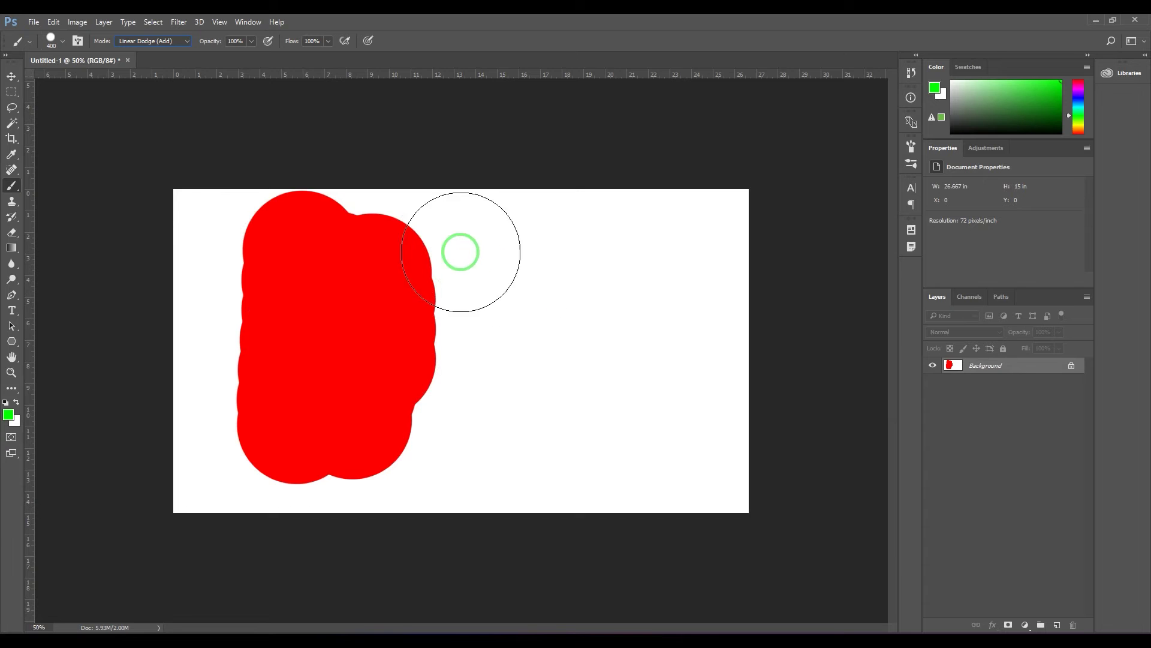
{"action": "mouse_move", "coordinate": [411, 276]}
{"action": "left_mouse_down"}
{"action": "mouse_move", "coordinate": [419, 303]}
{"action": "mouse_move", "coordinate": [477, 300]}
{"action": "left_mouse_up"}
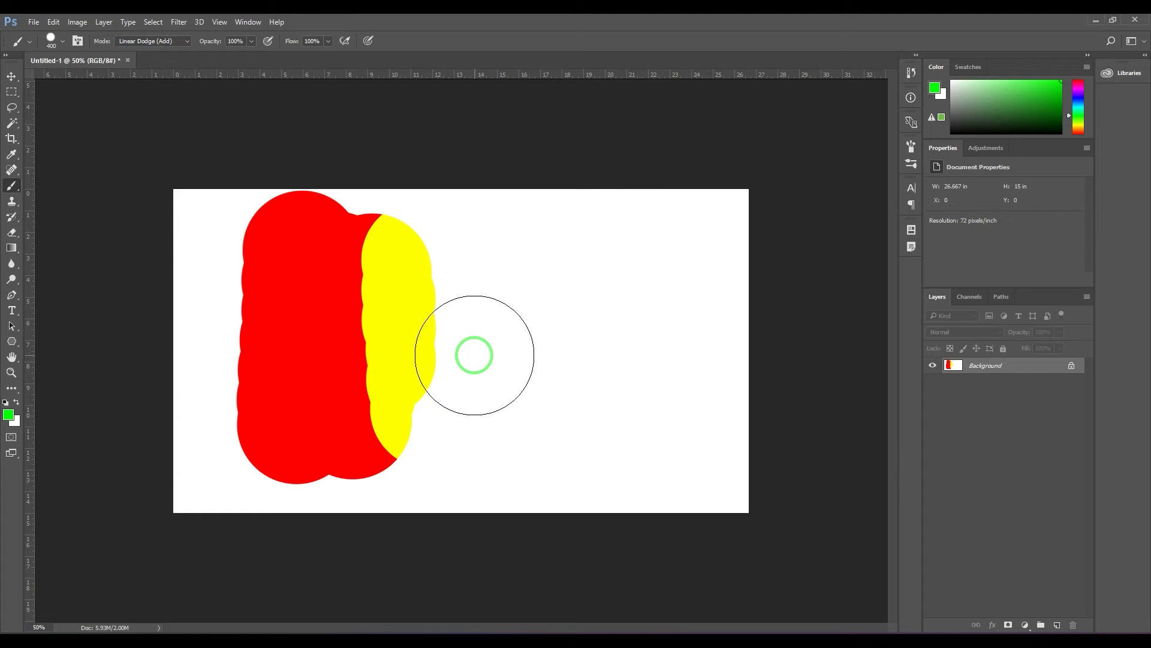
{"action": "left_click", "coordinate": [8, 414]}
{"action": "left_click", "coordinate": [641, 418]}
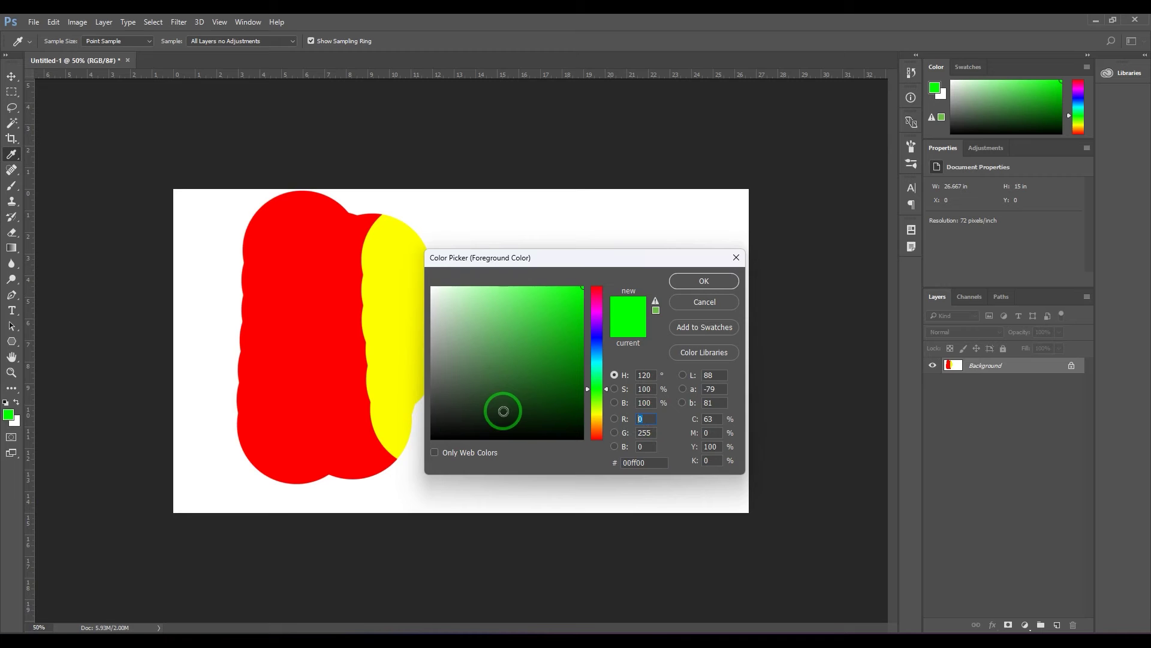
{"action": "type", "text": "255"}
{"action": "left_click", "coordinate": [656, 417]}
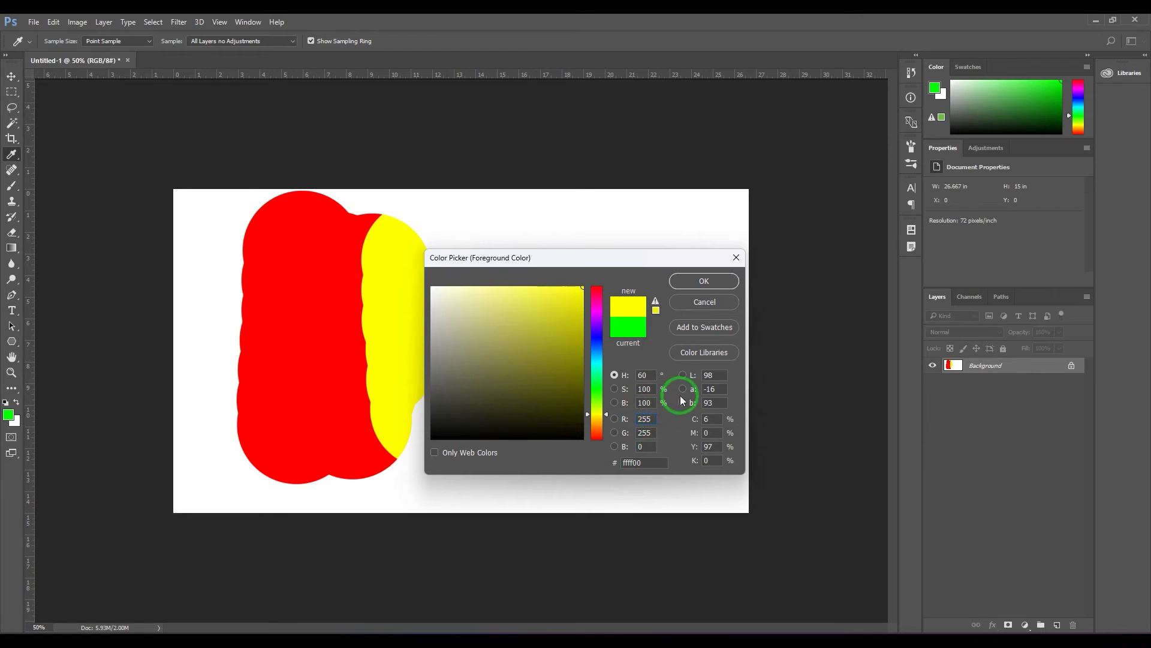
{"action": "left_click", "coordinate": [730, 305]}
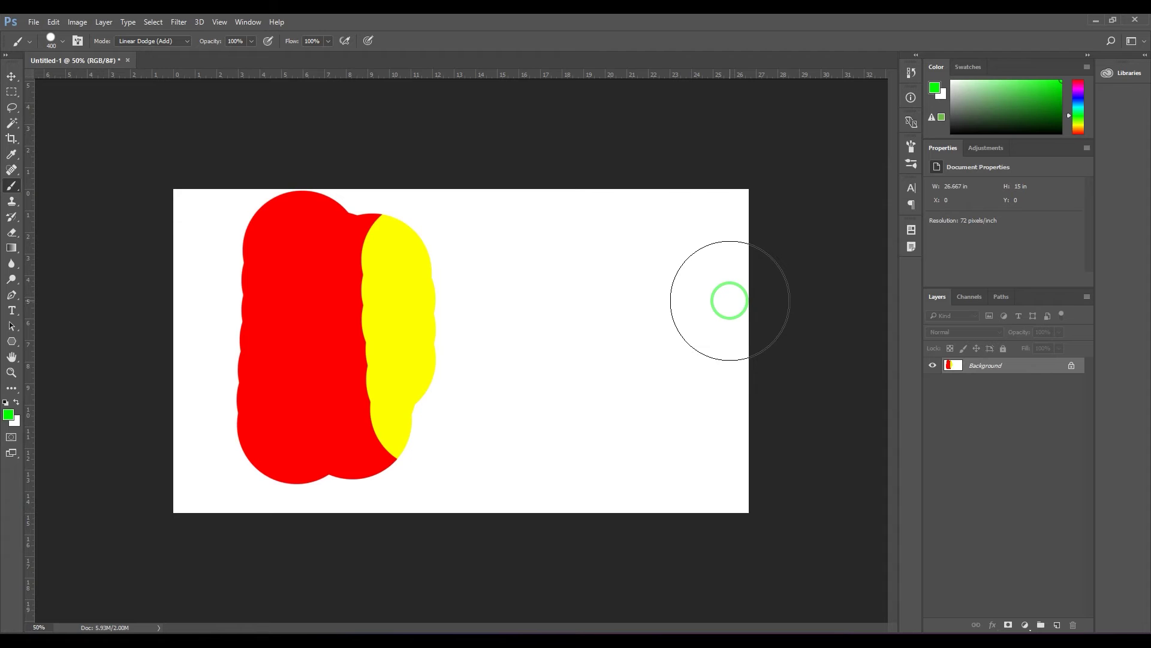
Step: Switch the brush mode to Multiply and paint green over the red block's left edge and horizontally across the red and yellow areas
{"action": "left_click", "coordinate": [181, 43]}
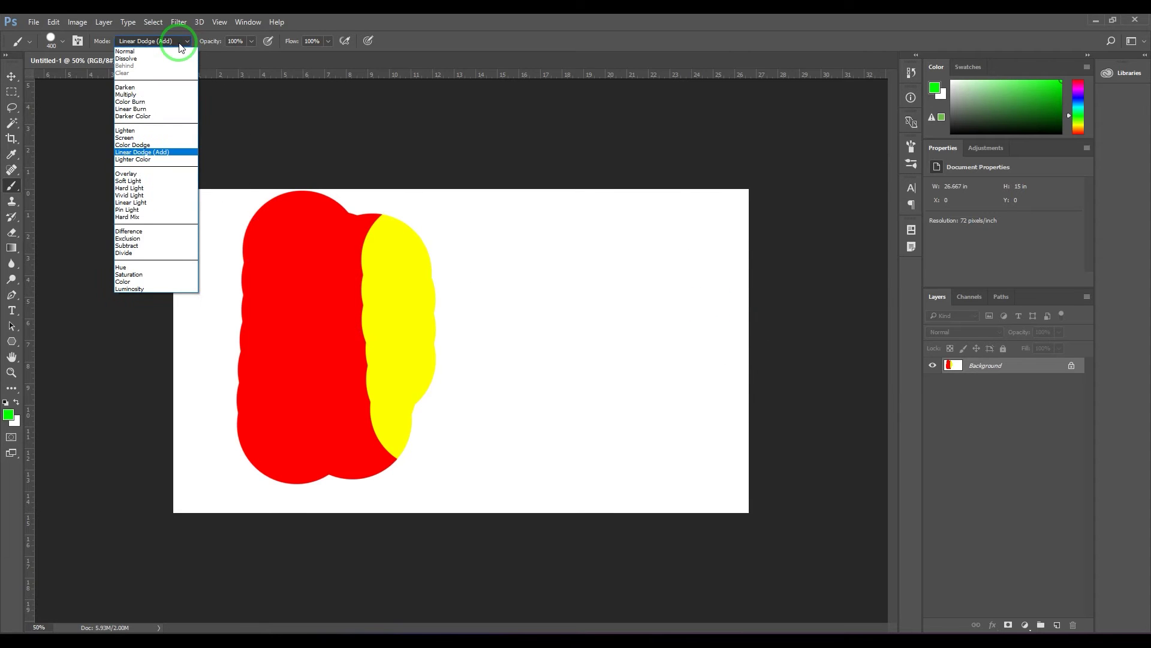
{"action": "left_click", "coordinate": [168, 95]}
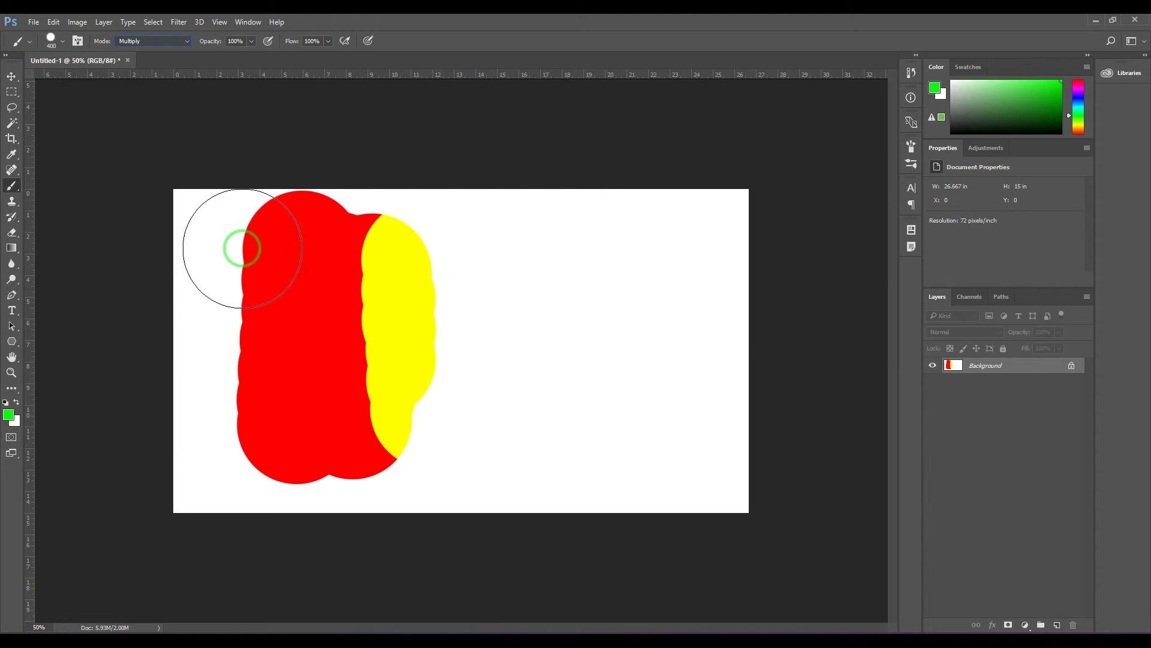
{"action": "left_click_drag", "start_coordinate": [236, 249], "coordinate": [246, 437]}
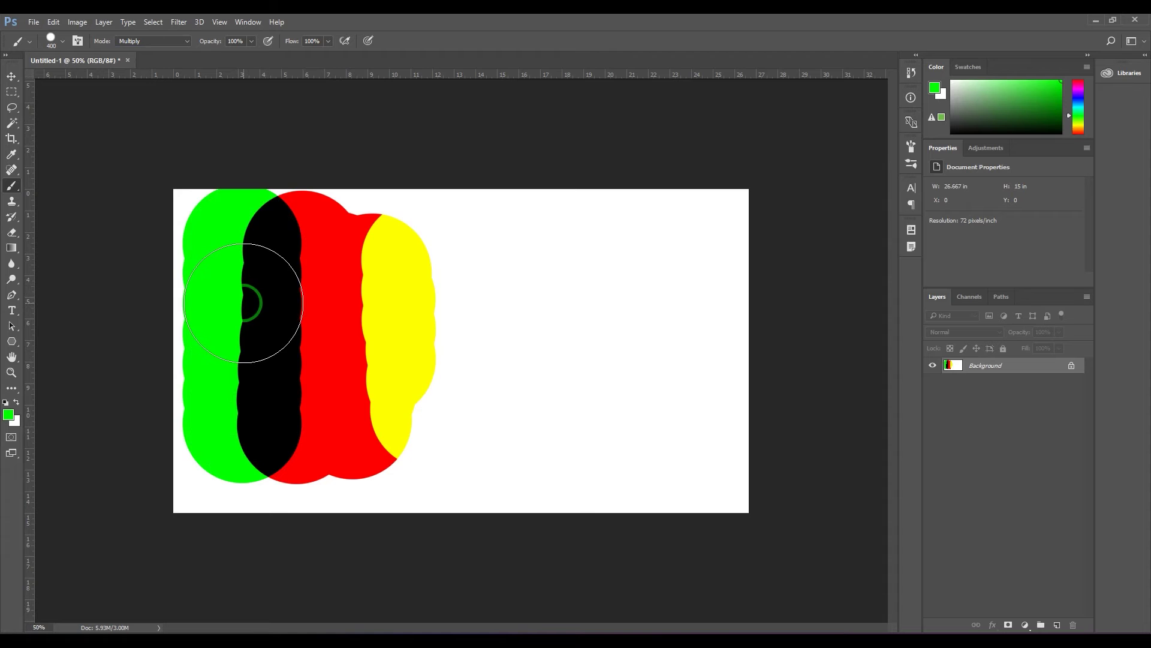
{"action": "left_click_drag", "start_coordinate": [254, 324], "coordinate": [456, 322]}
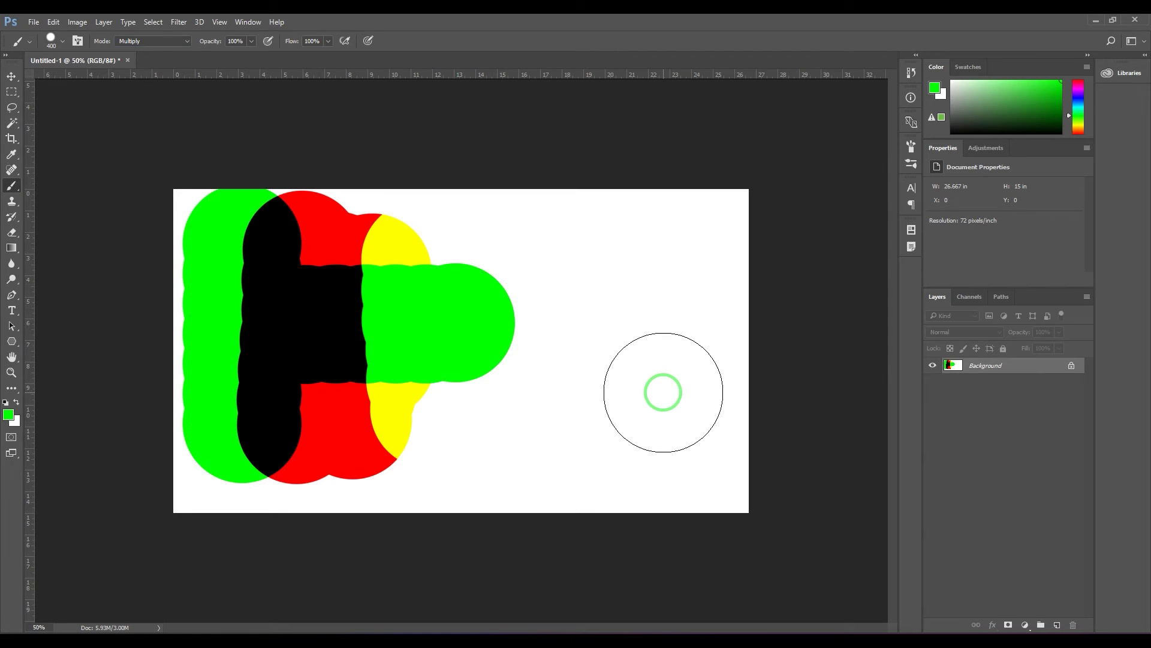
Step: Paint a vertical green Multiply stroke over the yellow area, and set the brush mode back to Normal
{"action": "mouse_move", "coordinate": [410, 254]}
{"action": "left_mouse_down"}
{"action": "mouse_move", "coordinate": [415, 278]}
{"action": "mouse_move", "coordinate": [404, 374]}
{"action": "left_mouse_up"}
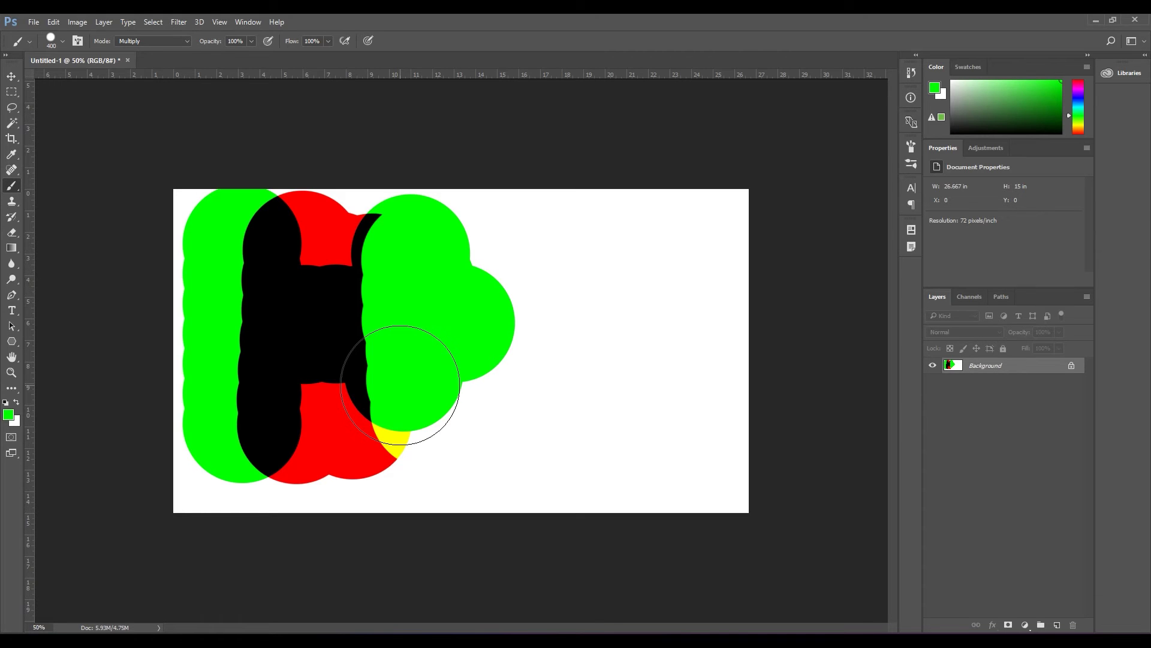
{"action": "left_click", "coordinate": [129, 41]}
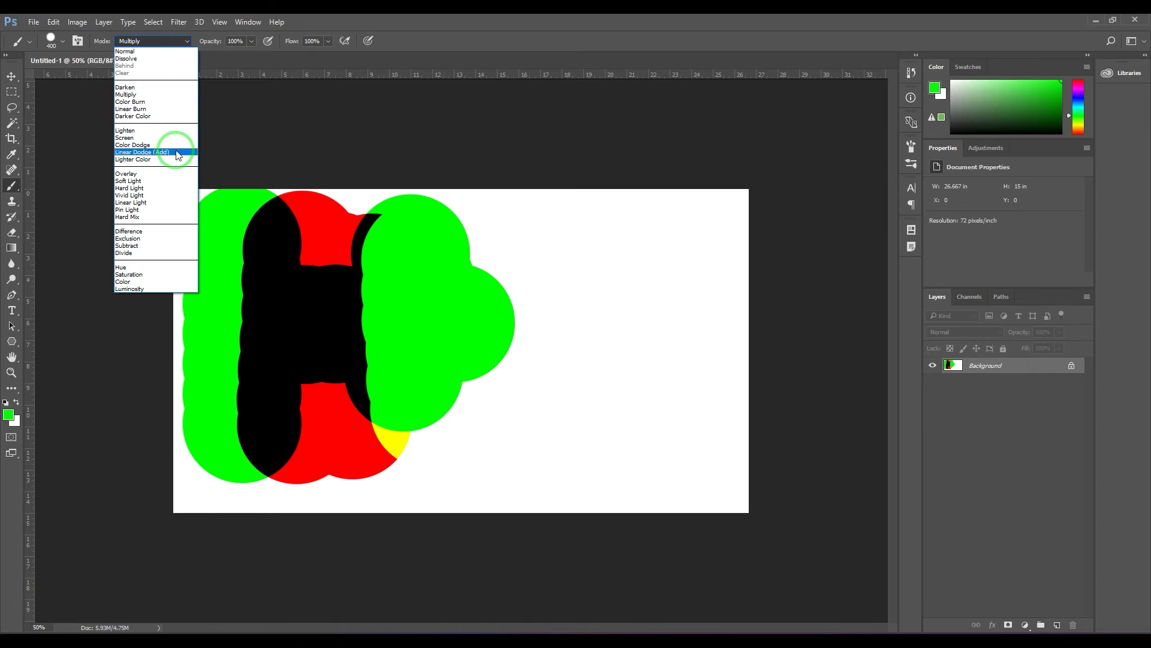
{"action": "left_click", "coordinate": [160, 51]}
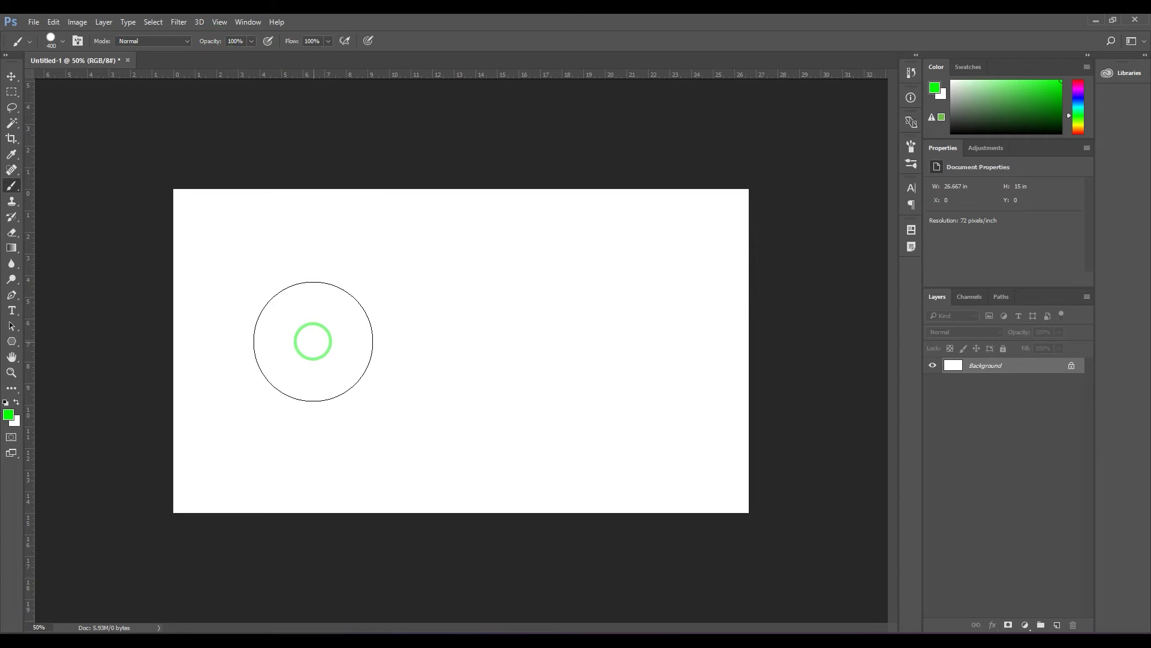
Step: On a cleared white canvas, reduce the brush size to 300 px and set the foreground color to blue
{"action": "key", "text": "bracketleft"}
{"action": "left_click", "coordinate": [9, 415]}
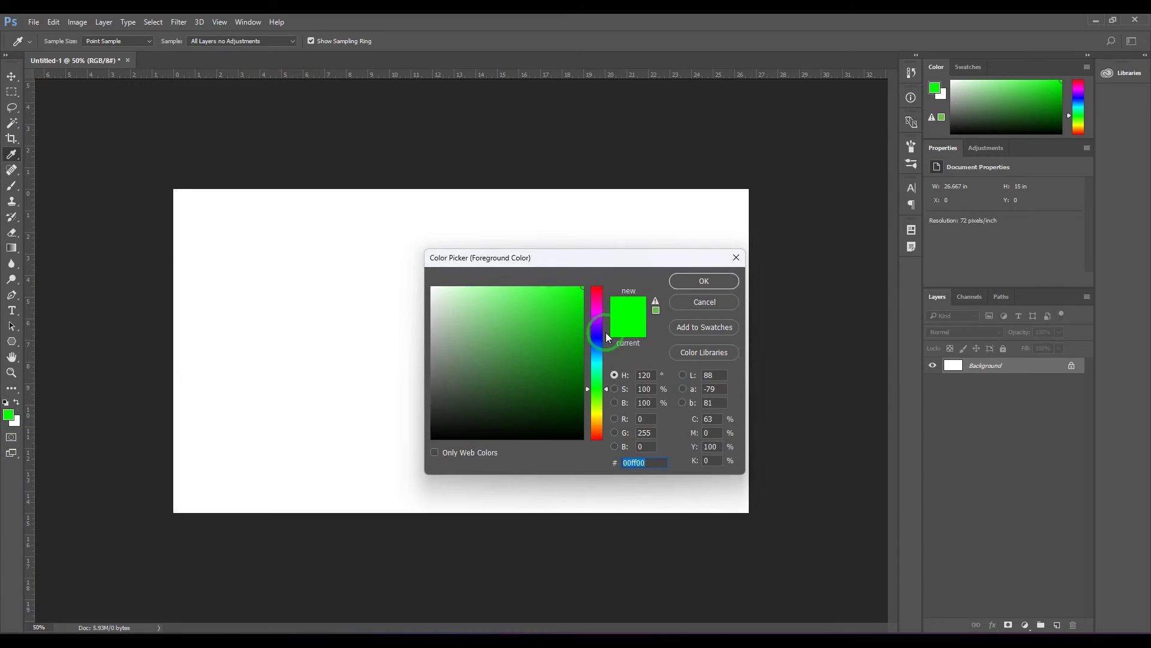
{"action": "left_click", "coordinate": [605, 333]}
{"action": "left_click", "coordinate": [707, 280]}
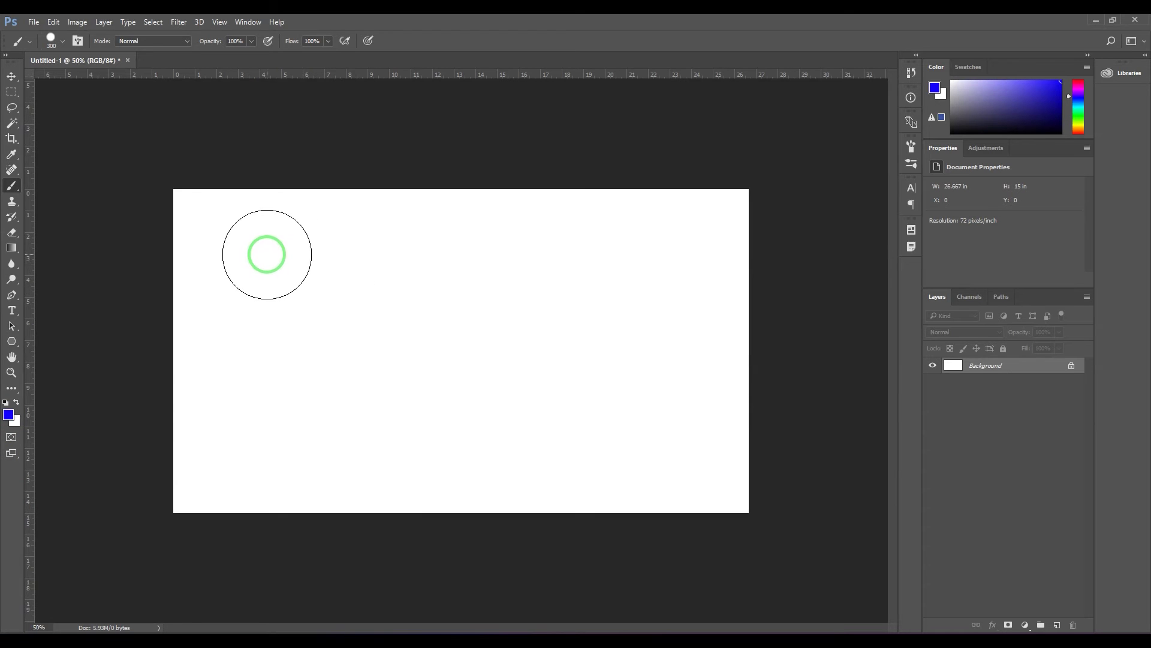
Step: Paint a vertical blue stroke at 100% opacity and a parallel one to its right at 50% opacity
{"action": "left_click_drag", "start_coordinate": [265, 254], "coordinate": [266, 434]}
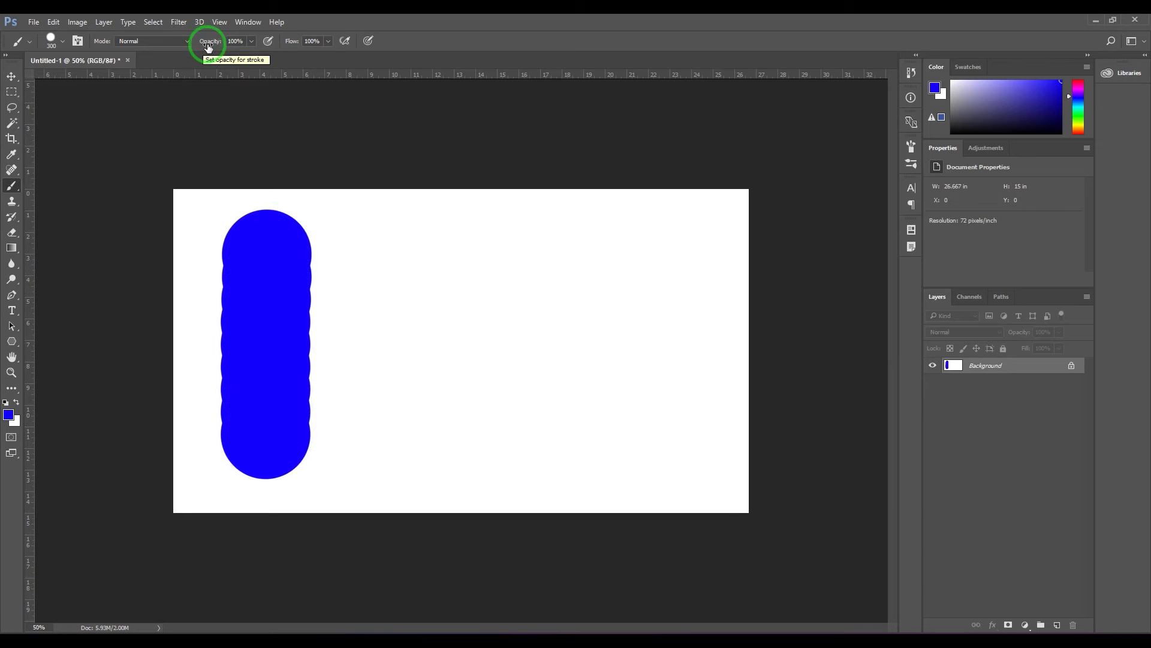
{"action": "left_click_drag", "start_coordinate": [243, 42], "coordinate": [215, 43]}
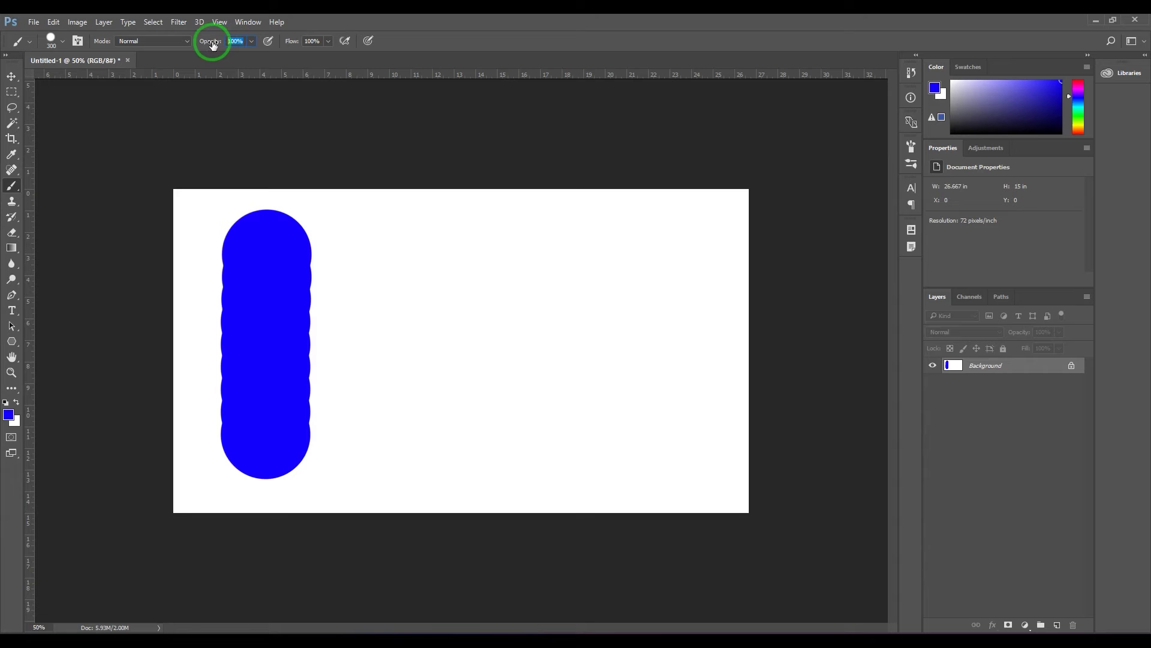
{"action": "type", "text": "50"}
{"action": "key", "text": "Return"}
{"action": "left_click_drag", "start_coordinate": [377, 247], "coordinate": [377, 426]}
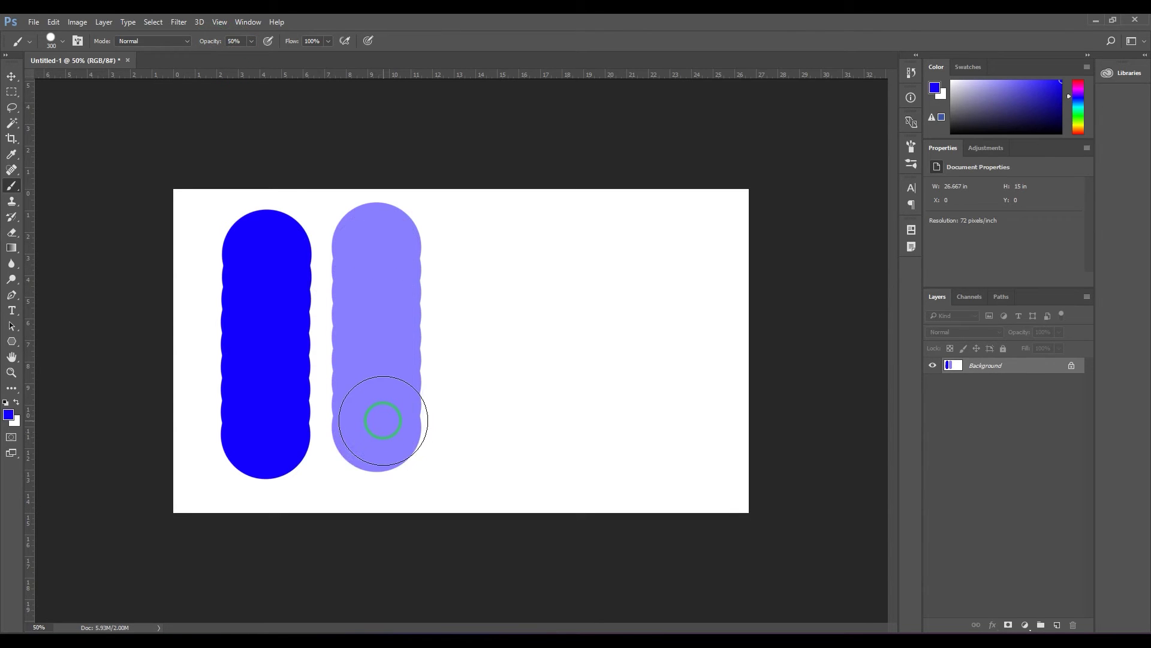
Step: Lower the brush opacity to its 1% minimum and build up overlapping vertical strokes right of the 50% stroke
{"action": "left_click", "coordinate": [235, 40]}
{"action": "type", "text": "0"}
{"action": "key", "text": "Return"}
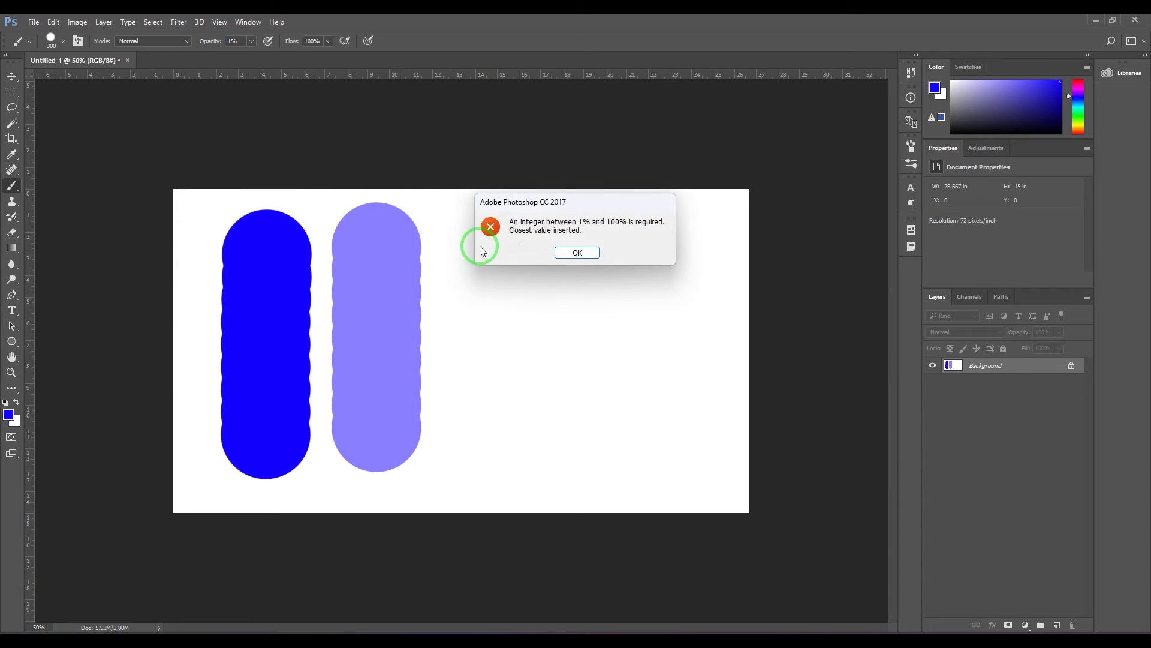
{"action": "left_click", "coordinate": [566, 251]}
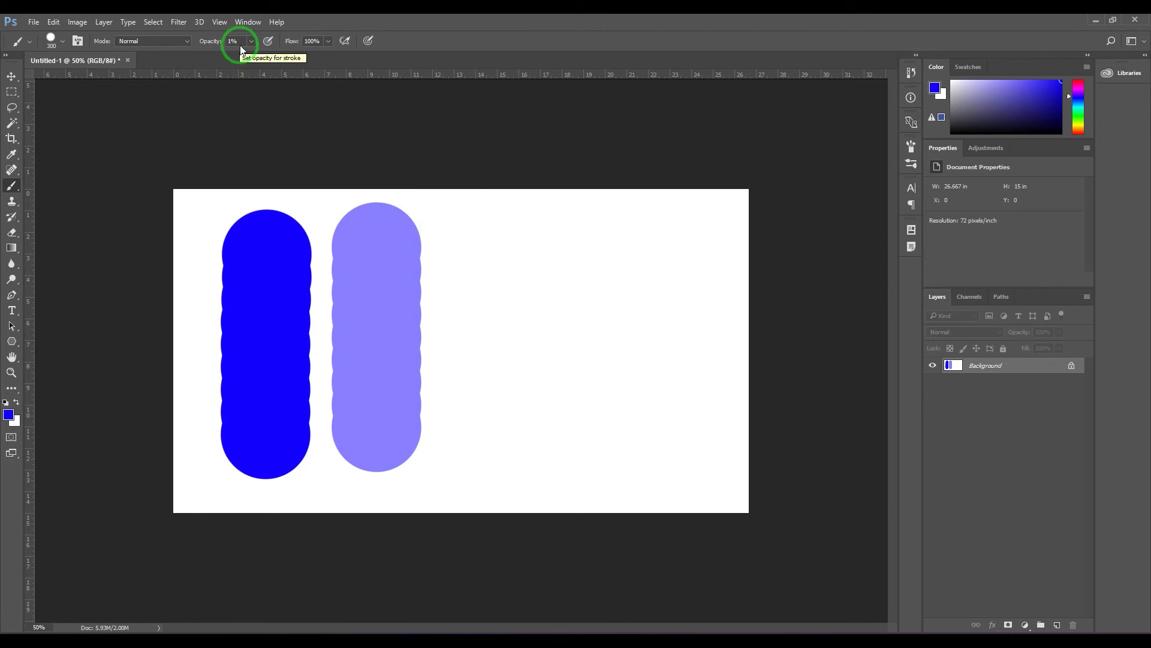
{"action": "left_click_drag", "start_coordinate": [483, 239], "coordinate": [483, 429]}
{"action": "mouse_move", "coordinate": [482, 210]}
{"action": "left_mouse_down"}
{"action": "mouse_move", "coordinate": [486, 405]}
{"action": "mouse_move", "coordinate": [494, 242]}
{"action": "mouse_move", "coordinate": [507, 454]}
{"action": "mouse_move", "coordinate": [483, 227]}
{"action": "mouse_move", "coordinate": [481, 405]}
{"action": "mouse_move", "coordinate": [500, 244]}
{"action": "mouse_move", "coordinate": [501, 446]}
{"action": "mouse_move", "coordinate": [519, 442]}
{"action": "mouse_move", "coordinate": [495, 240]}
{"action": "mouse_move", "coordinate": [475, 248]}
{"action": "mouse_move", "coordinate": [510, 480]}
{"action": "mouse_move", "coordinate": [502, 256]}
{"action": "mouse_move", "coordinate": [466, 430]}
{"action": "left_mouse_up"}
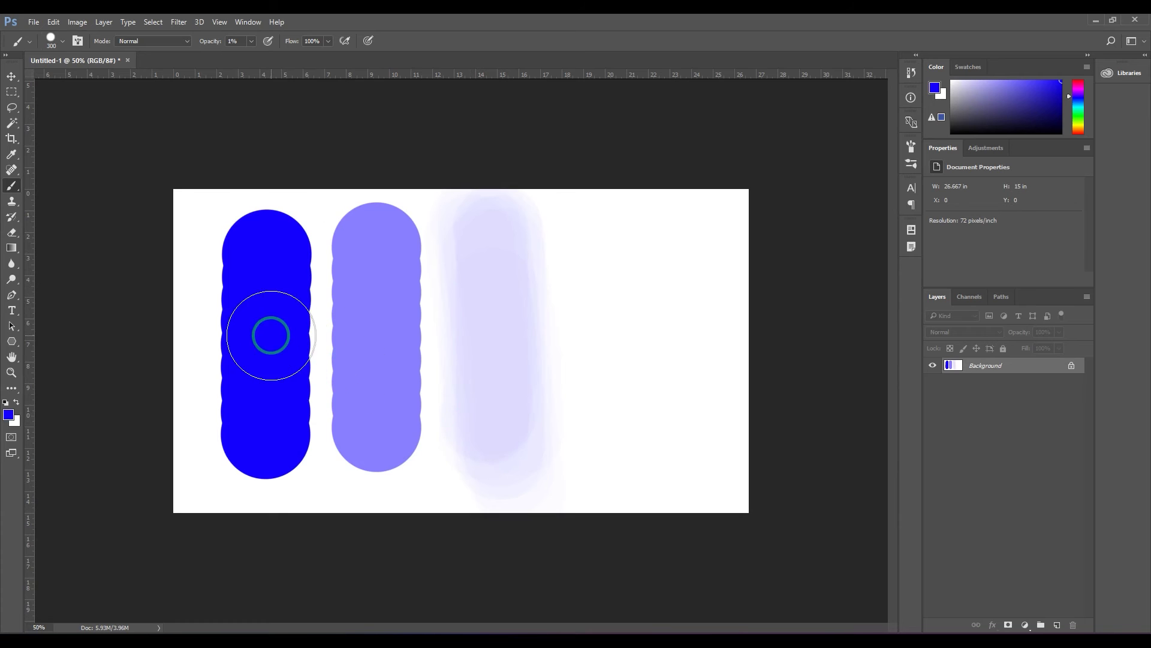
{"action": "mouse_move", "coordinate": [530, 276]}
{"action": "left_mouse_down"}
{"action": "mouse_move", "coordinate": [492, 331]}
{"action": "mouse_move", "coordinate": [531, 397]}
{"action": "left_mouse_up"}
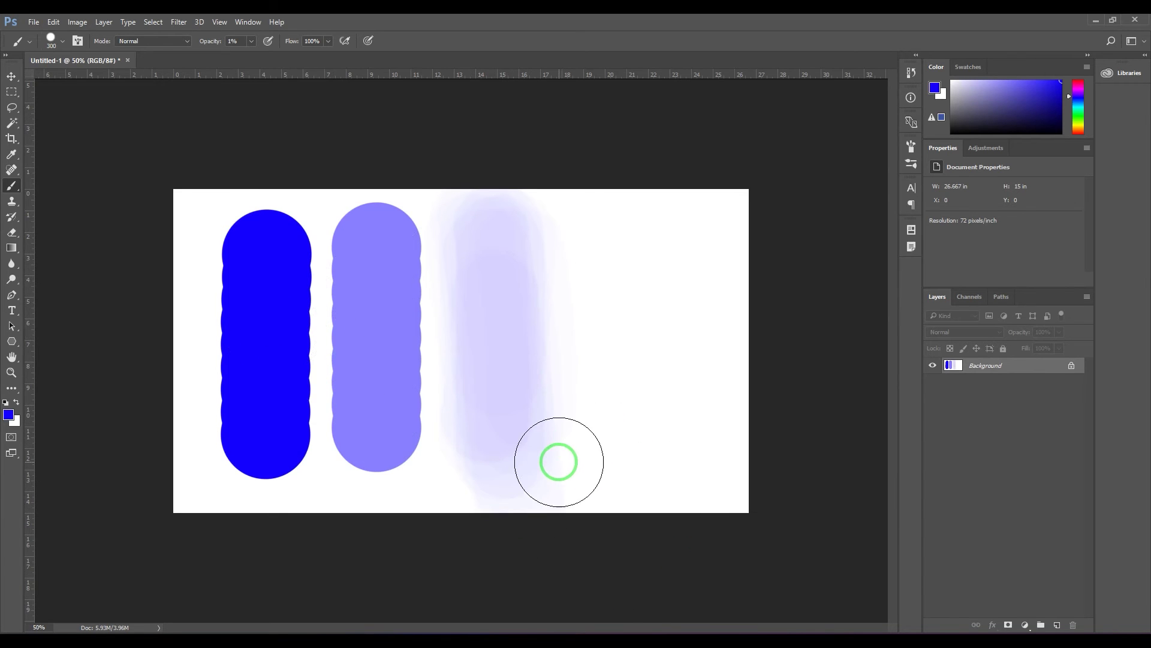
Step: Restore the brush opacity to 100% and fill the canvas with the white background color
{"action": "left_click", "coordinate": [234, 42]}
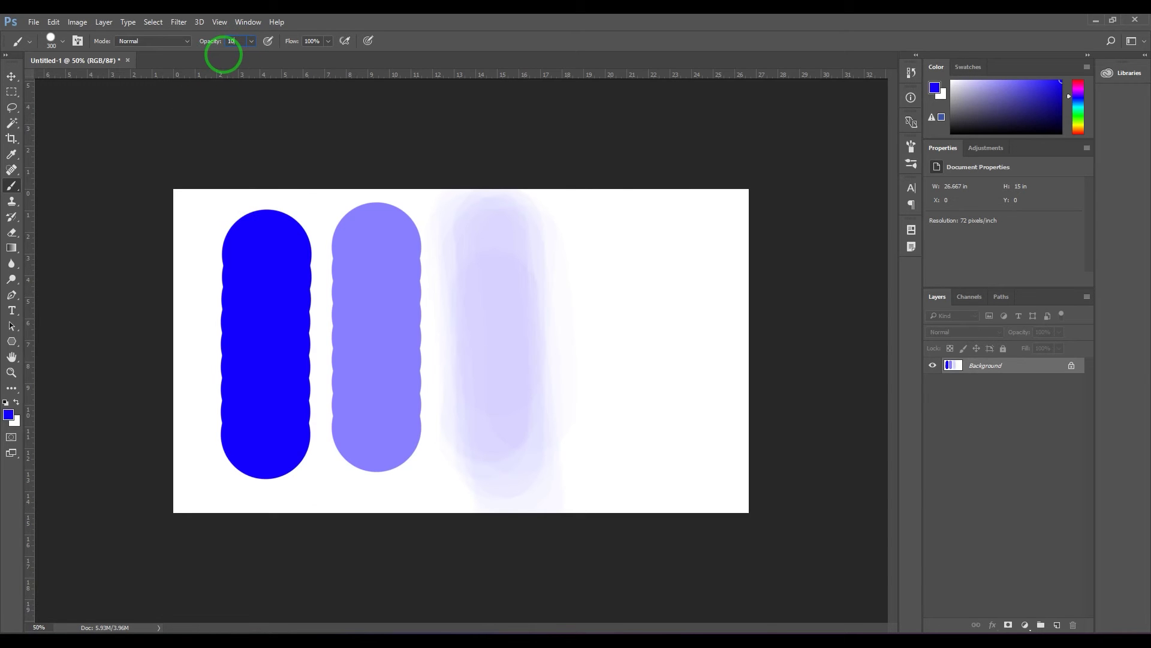
{"action": "type", "text": "100"}
{"action": "key", "text": "Return"}
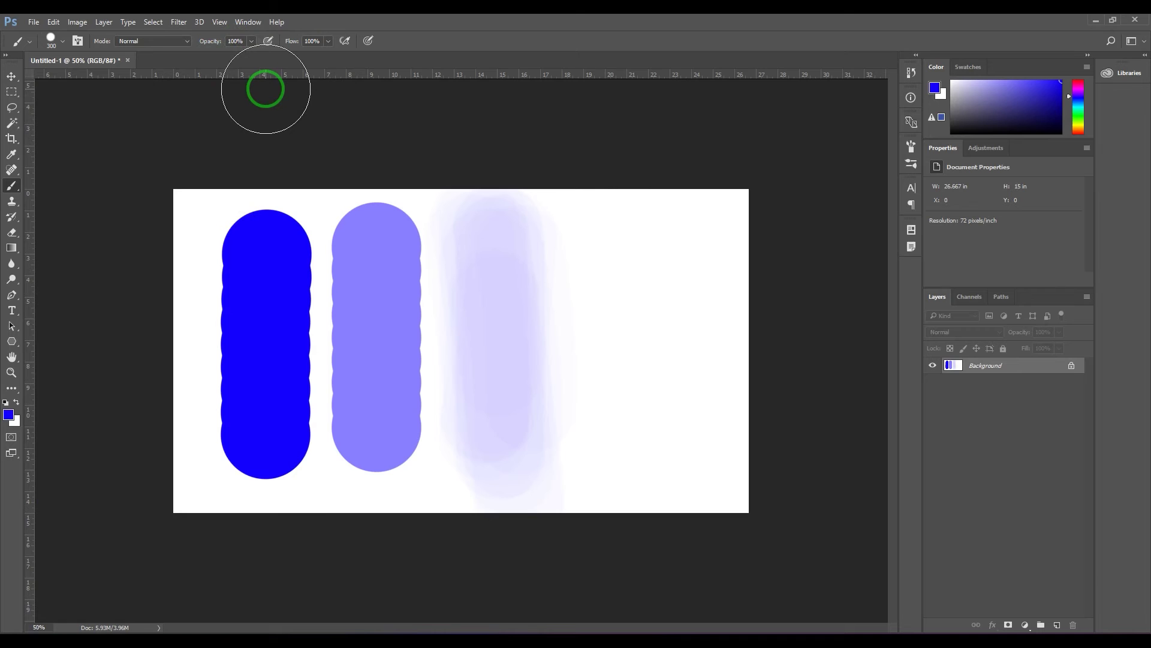
{"action": "key", "text": "ctrl+BackSpace"}
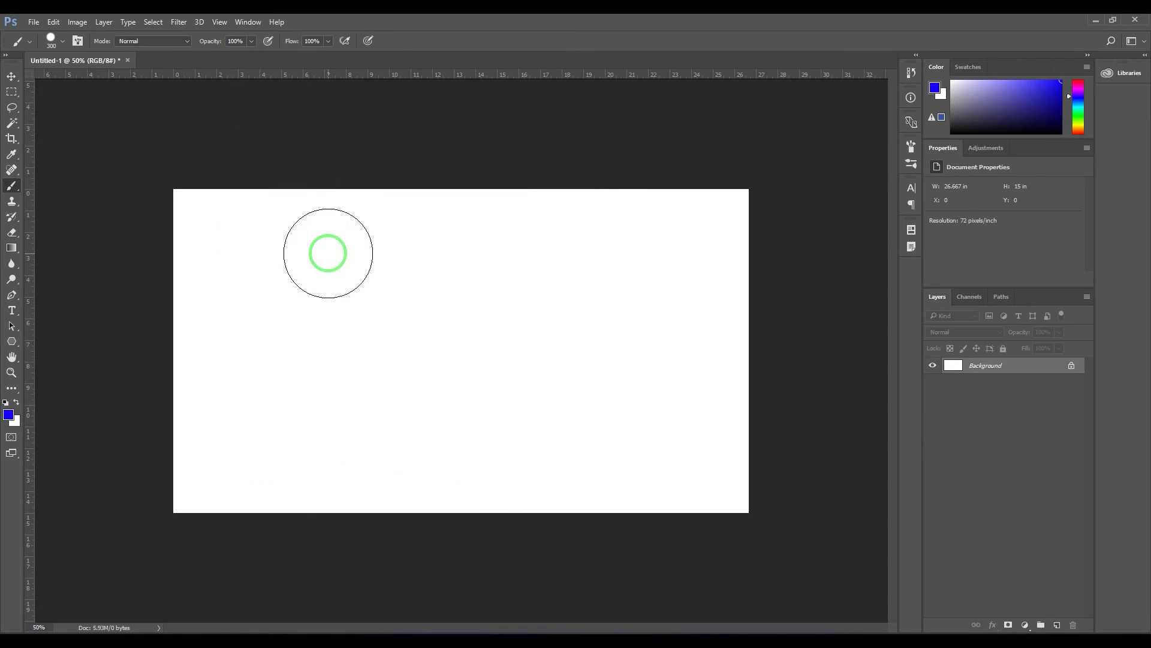
Step: Paint a full-opacity vertical blue stroke on the canvas's left side and a 50% opacity stroke beside it
{"action": "left_click", "coordinate": [234, 40]}
{"action": "type", "text": "50"}
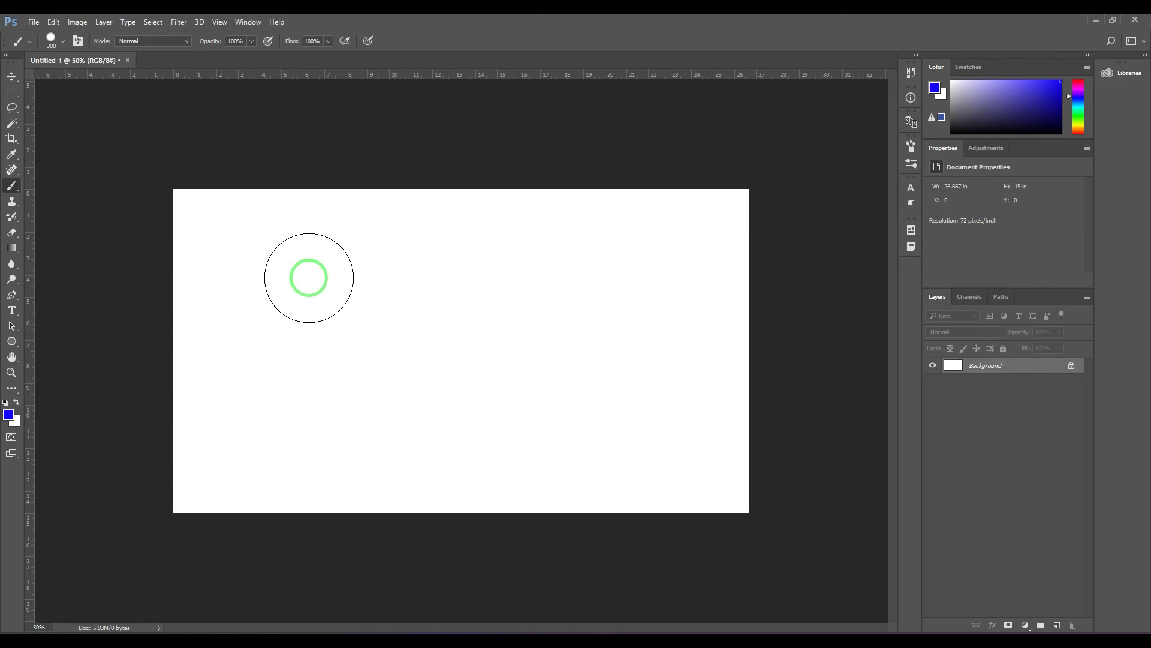
{"action": "left_click_drag", "start_coordinate": [267, 242], "coordinate": [260, 402]}
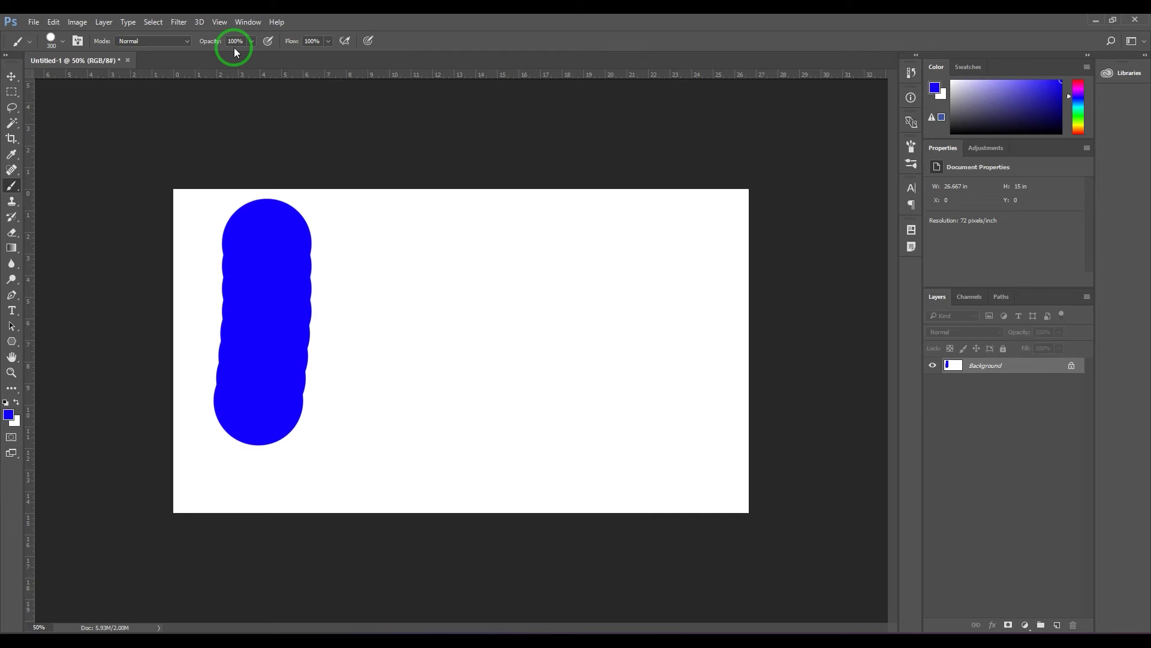
{"action": "key", "text": "5"}
{"action": "left_click_drag", "start_coordinate": [389, 232], "coordinate": [389, 407]}
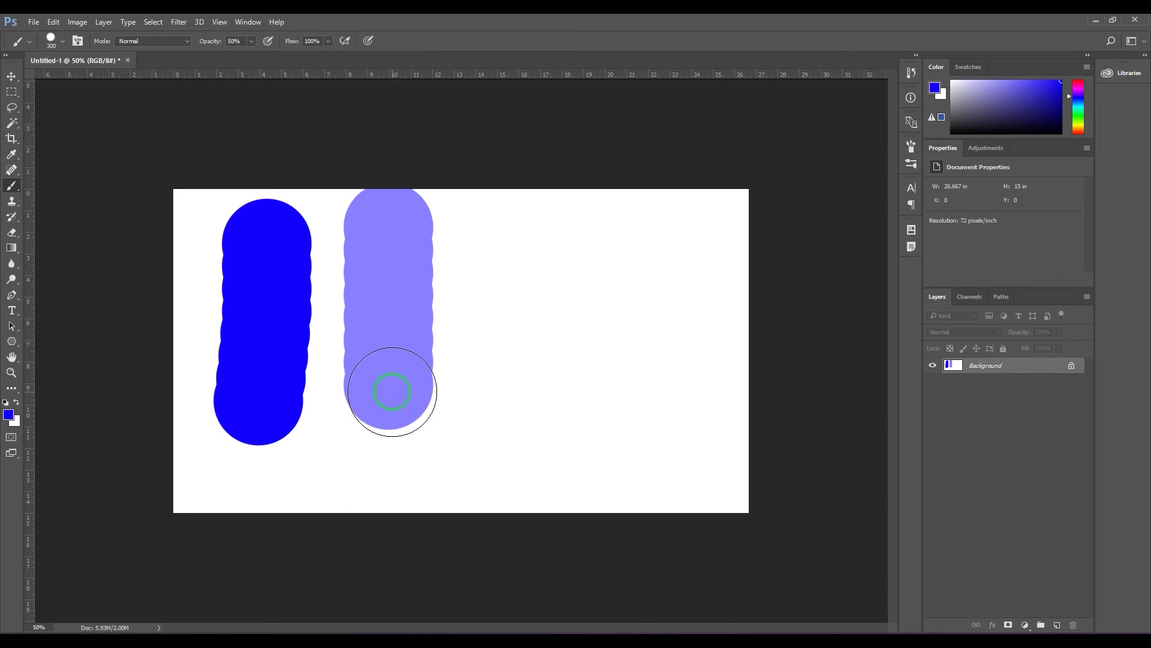
Step: Add three more vertical blue strokes to the right, at 10%, 30% and 80% brush opacity
{"action": "key", "text": "1"}
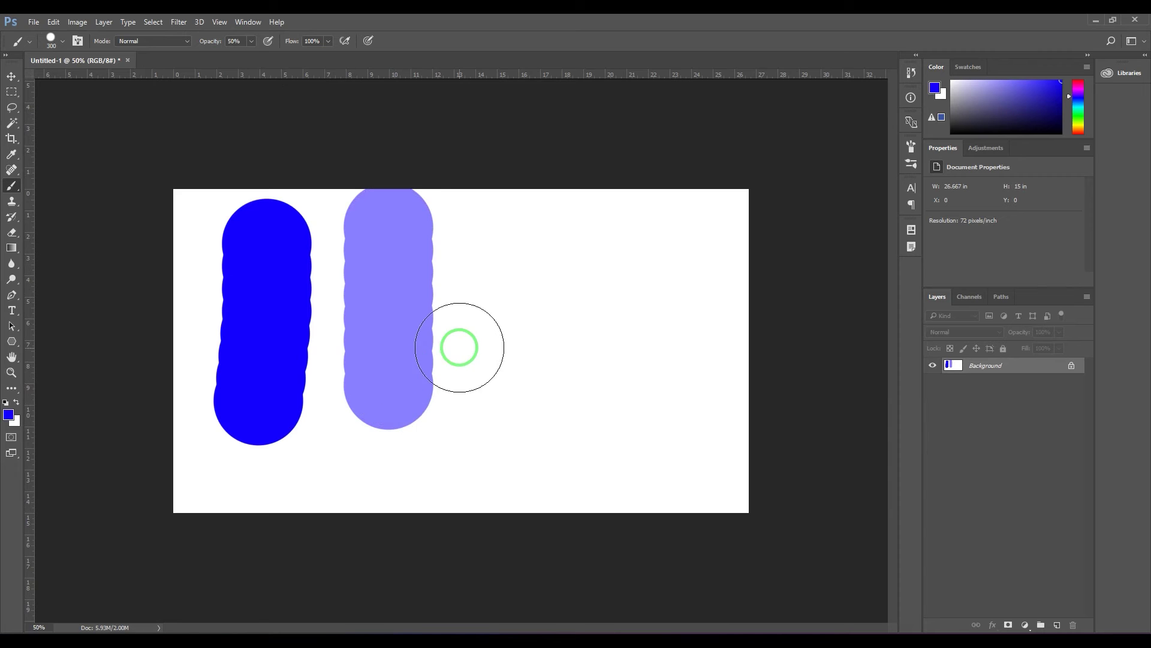
{"action": "left_click_drag", "start_coordinate": [476, 231], "coordinate": [483, 421]}
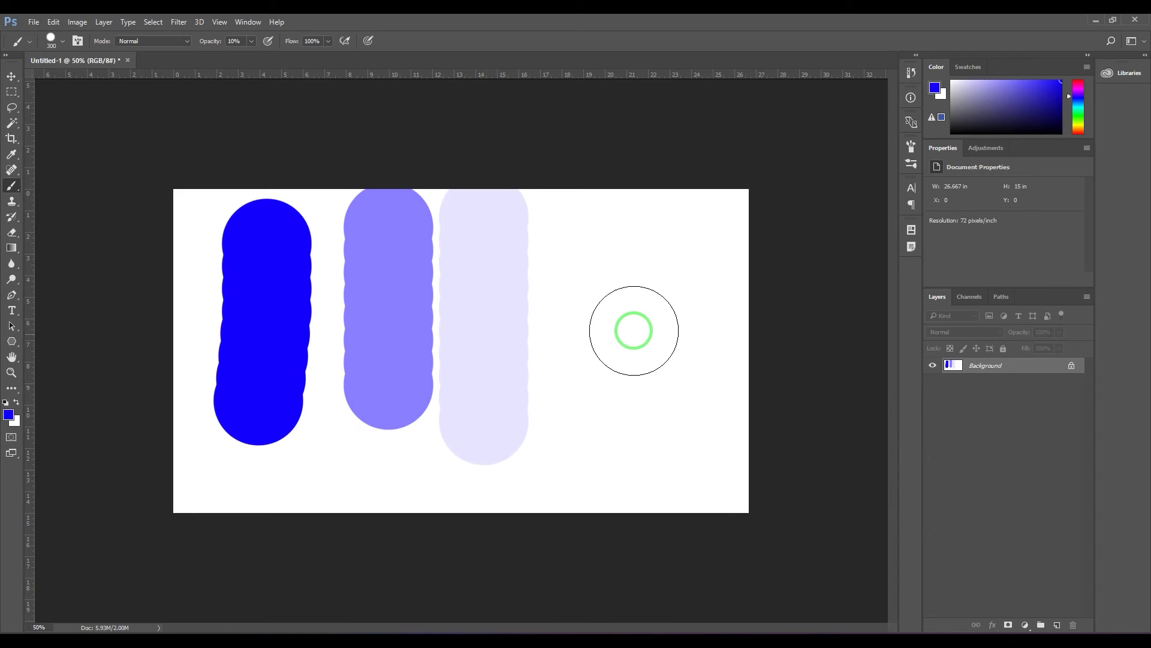
{"action": "key", "text": "3"}
{"action": "left_click_drag", "start_coordinate": [581, 224], "coordinate": [602, 460]}
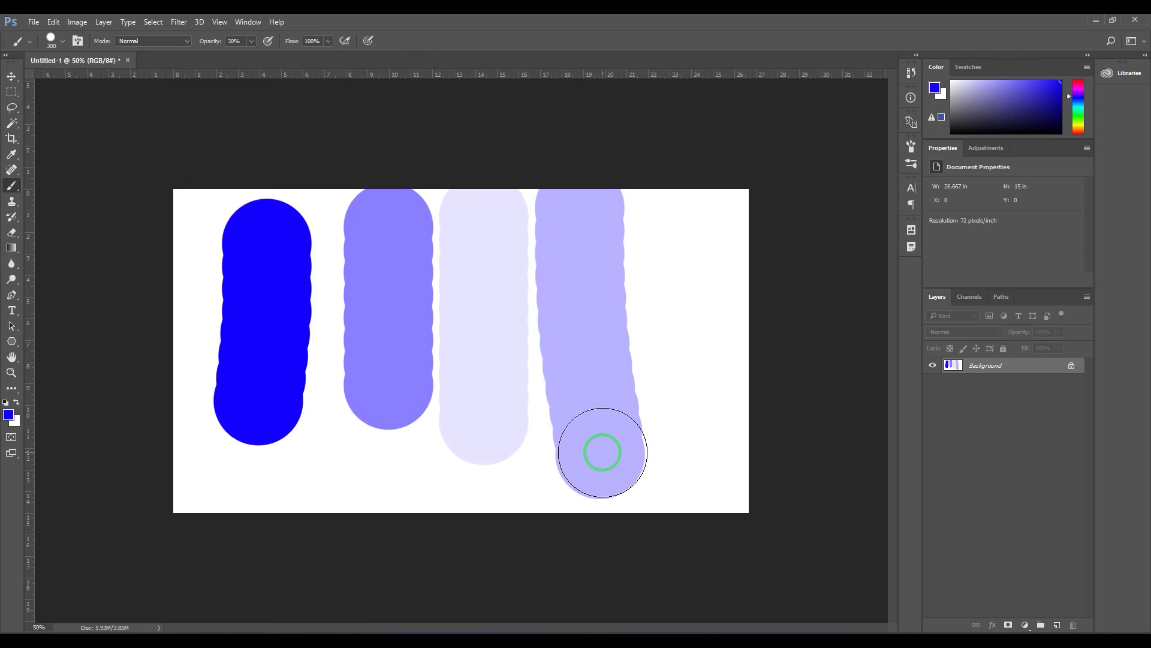
{"action": "key", "text": "8"}
{"action": "left_click_drag", "start_coordinate": [671, 210], "coordinate": [681, 480]}
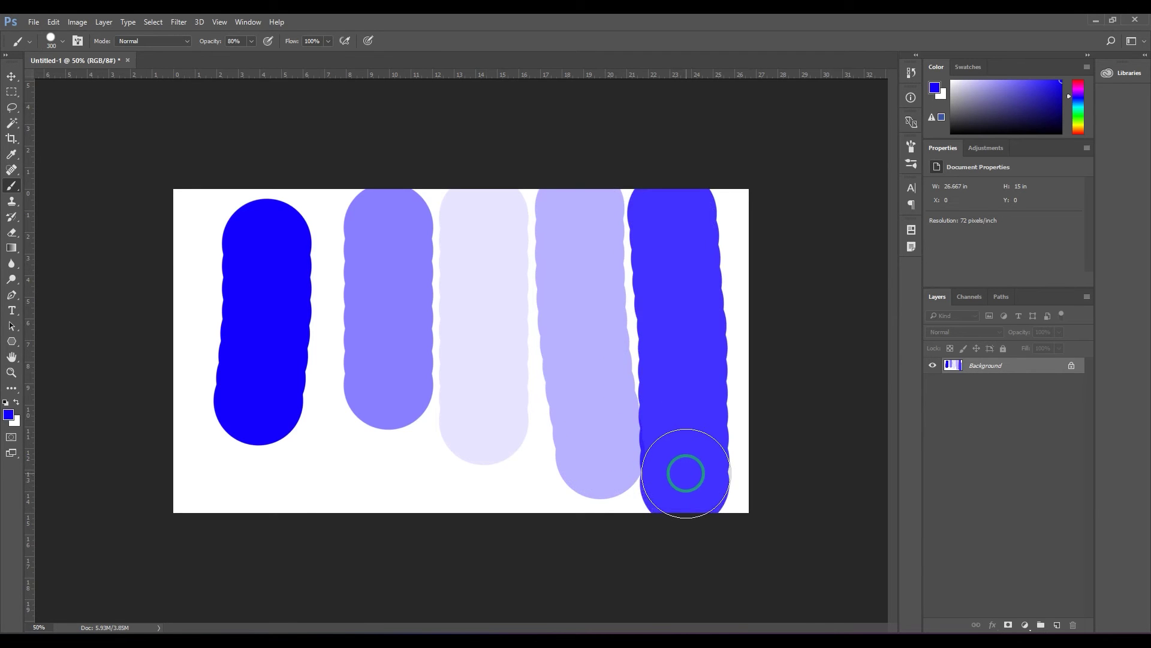
Step: Refill the canvas with white and paint two vertical blue strokes, at 65% and 73% brush opacity
{"action": "key", "text": "ctrl+BackSpace"}
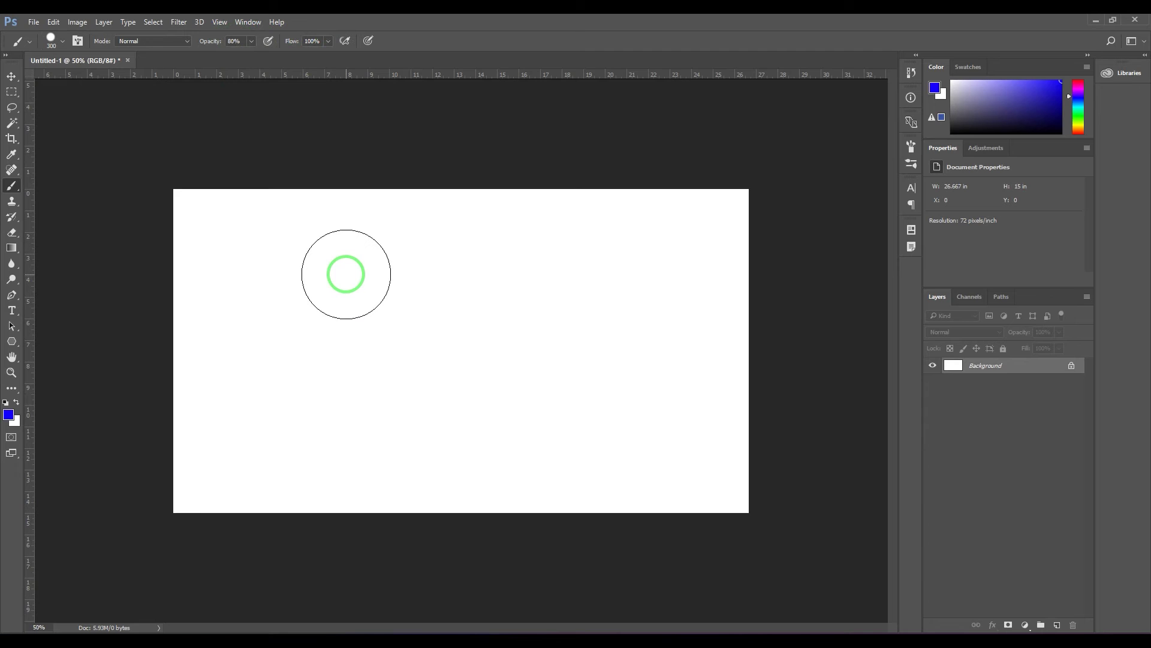
{"action": "key", "text": "6"}
{"action": "key", "text": "5"}
{"action": "left_click_drag", "start_coordinate": [309, 232], "coordinate": [288, 406]}
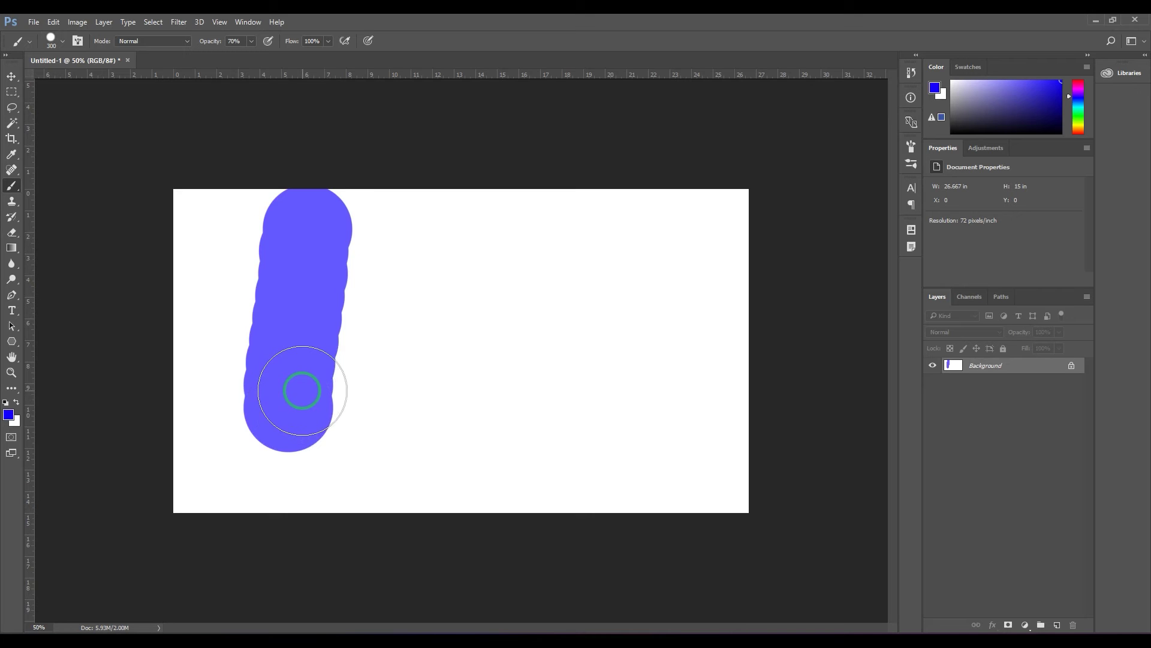
{"action": "key", "text": "7"}
{"action": "key", "text": "3"}
{"action": "left_click_drag", "start_coordinate": [424, 233], "coordinate": [442, 433]}
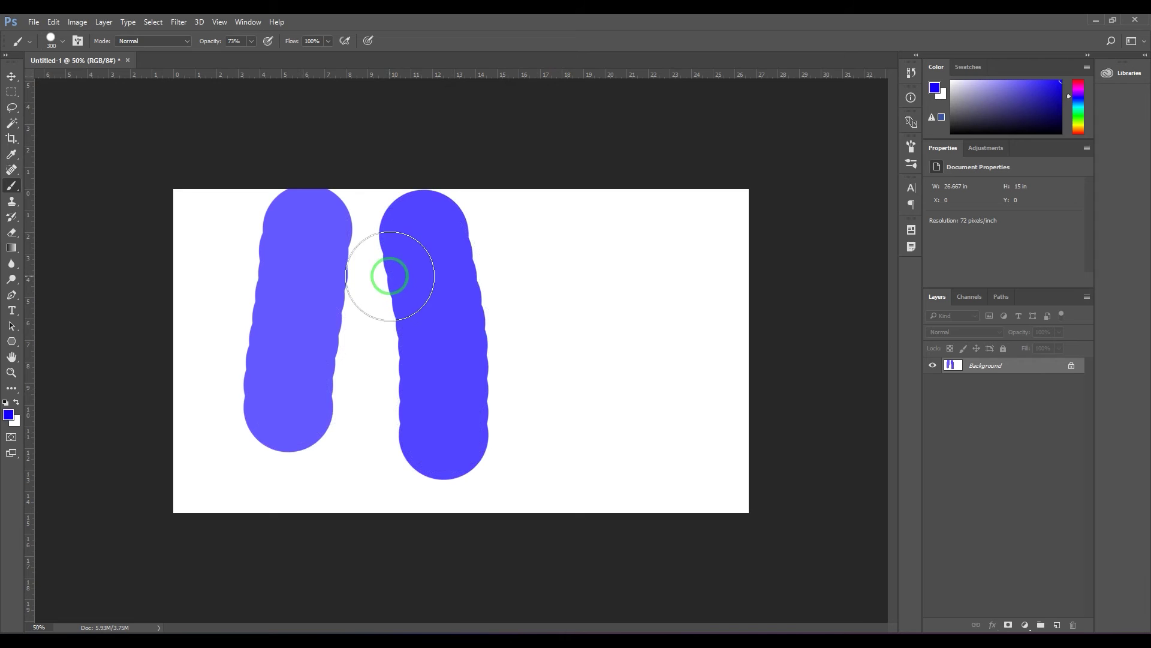
Step: Raise the brush opacity back to 100% and check the brush's size and hardness options
{"action": "left_click_drag", "start_coordinate": [217, 42], "coordinate": [301, 42]}
{"action": "right_click", "coordinate": [598, 322]}
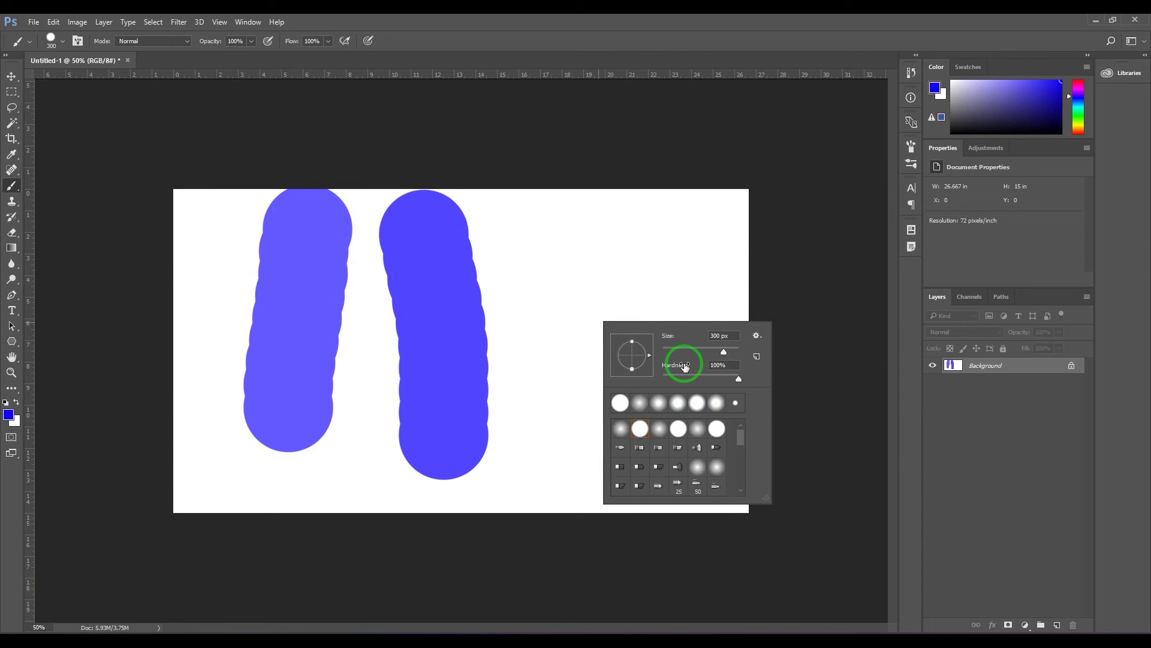
{"action": "left_click", "coordinate": [811, 45]}
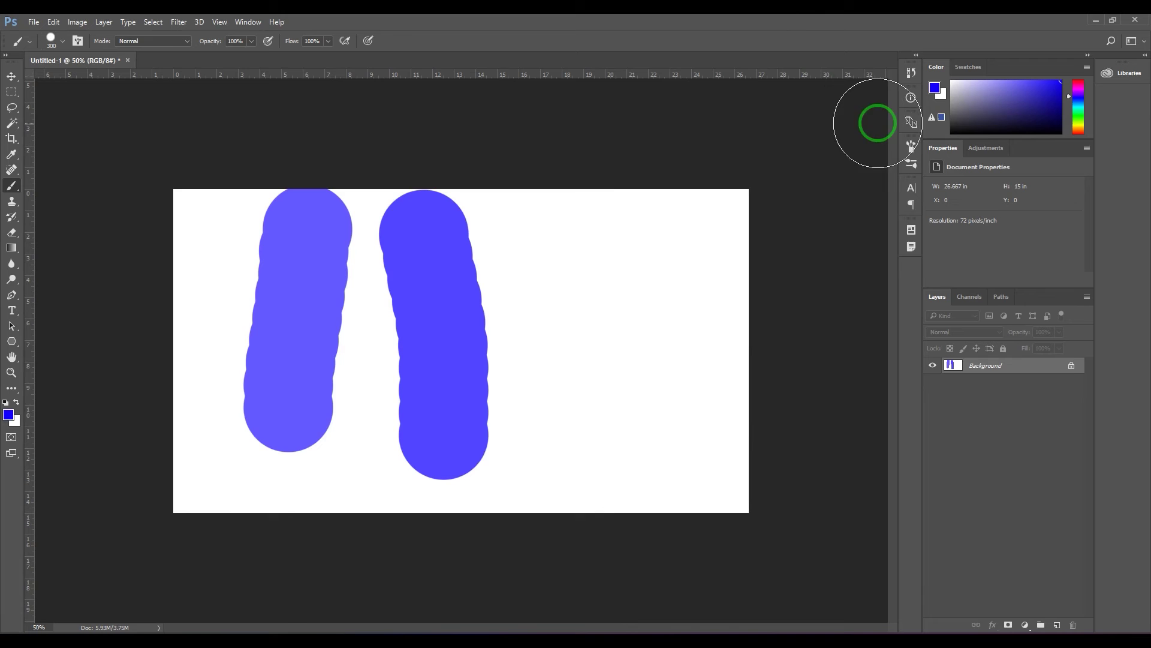
{"action": "left_click", "coordinate": [910, 146]}
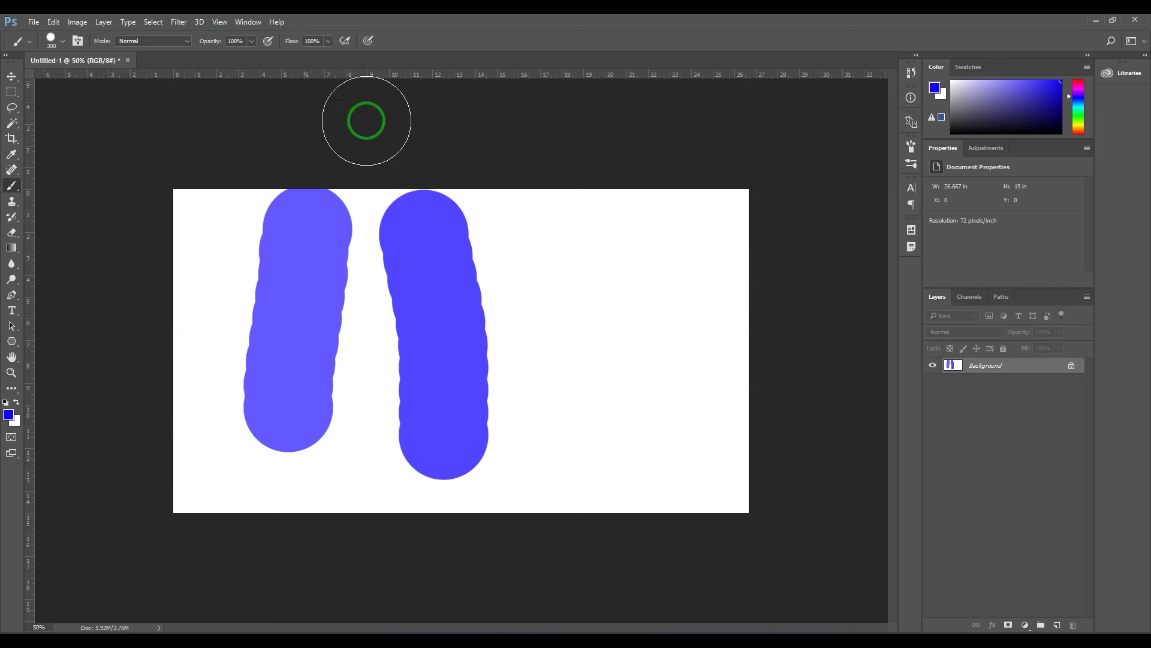
Step: Clear the canvas to white and set up a 150 px brush with pen pressure controlling its opacity
{"action": "key", "text": "ctrl+BackSpace"}
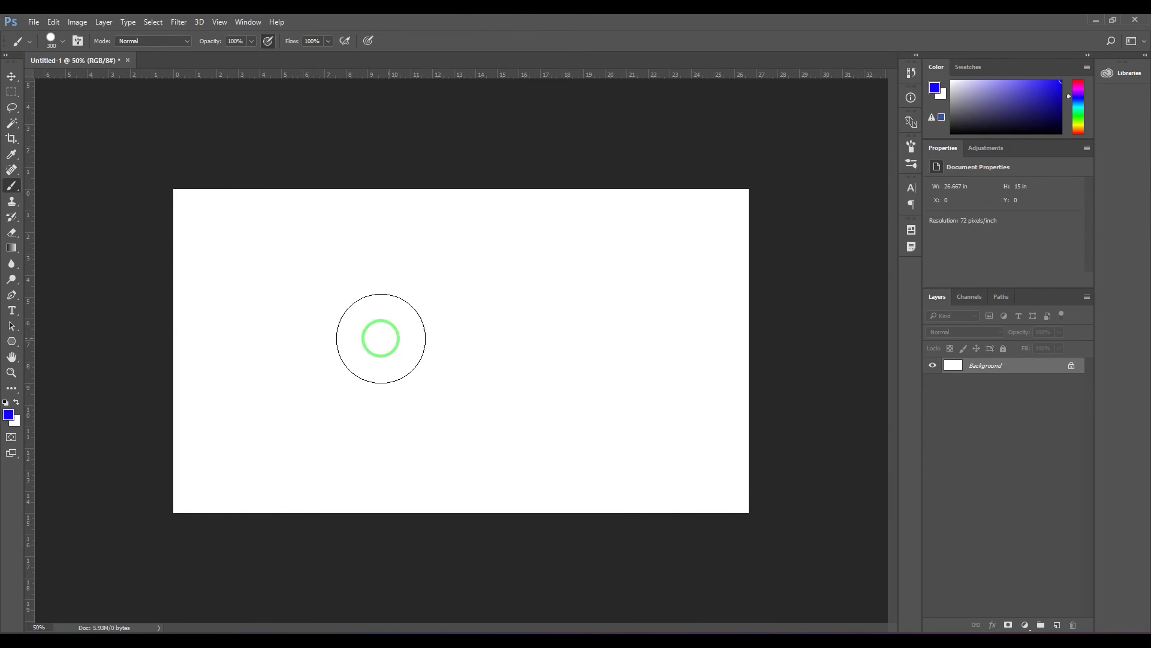
{"action": "key", "text": "bracketleft"}
{"action": "key", "text": "bracketleft"}
{"action": "key", "text": "bracketleft"}
{"action": "key", "text": "bracketleft"}
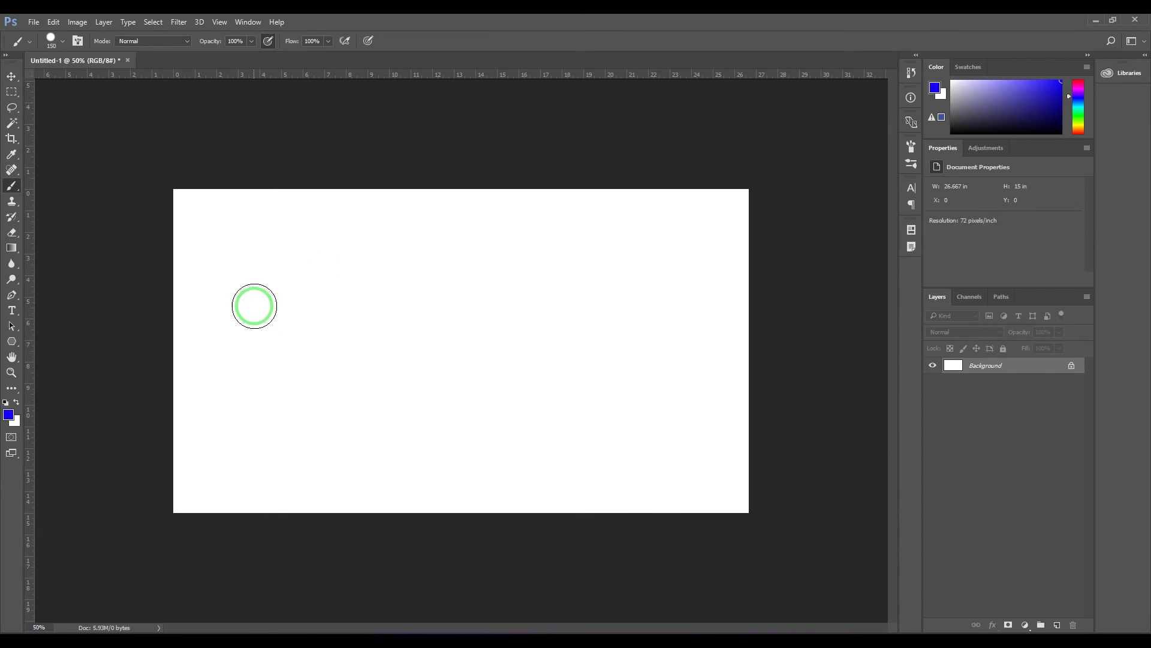
Step: Paint diagonal blue strokes with varying pen pressure across the canvas, plus a back-and-forth scribble in its upper-right area
{"action": "mouse_move", "coordinate": [210, 321]}
{"action": "left_mouse_down"}
{"action": "mouse_move", "coordinate": [365, 269]}
{"action": "mouse_move", "coordinate": [498, 254]}
{"action": "left_mouse_up"}
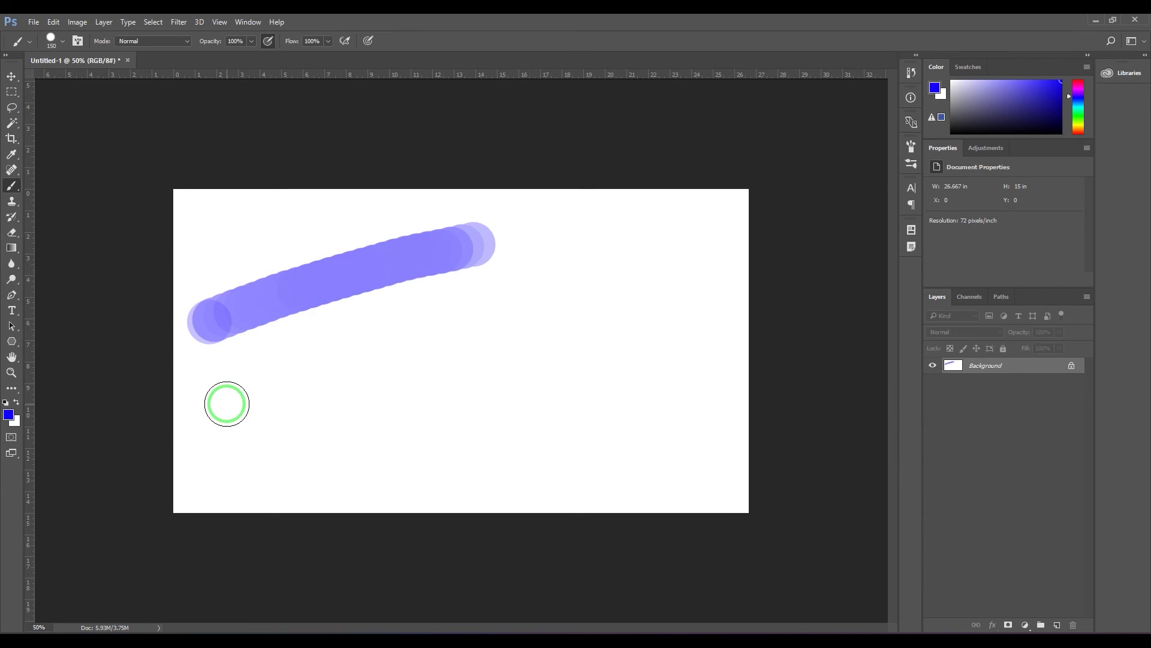
{"action": "left_click_drag", "start_coordinate": [226, 403], "coordinate": [555, 294]}
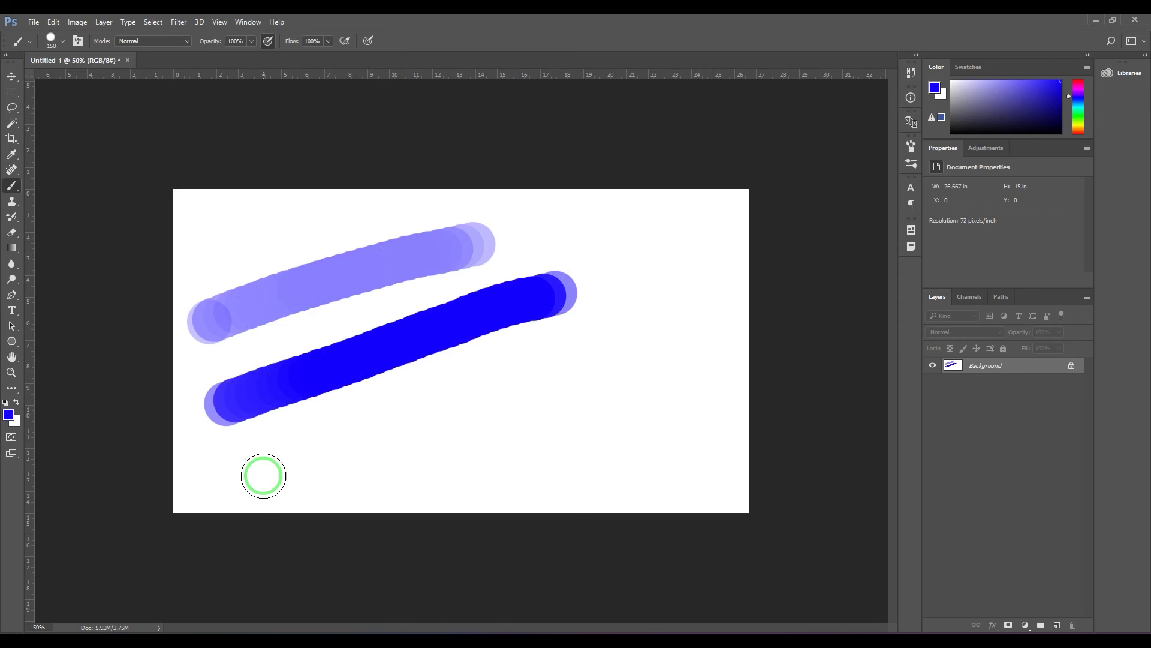
{"action": "left_click_drag", "start_coordinate": [262, 475], "coordinate": [565, 371]}
{"action": "left_click_drag", "start_coordinate": [459, 464], "coordinate": [640, 403]}
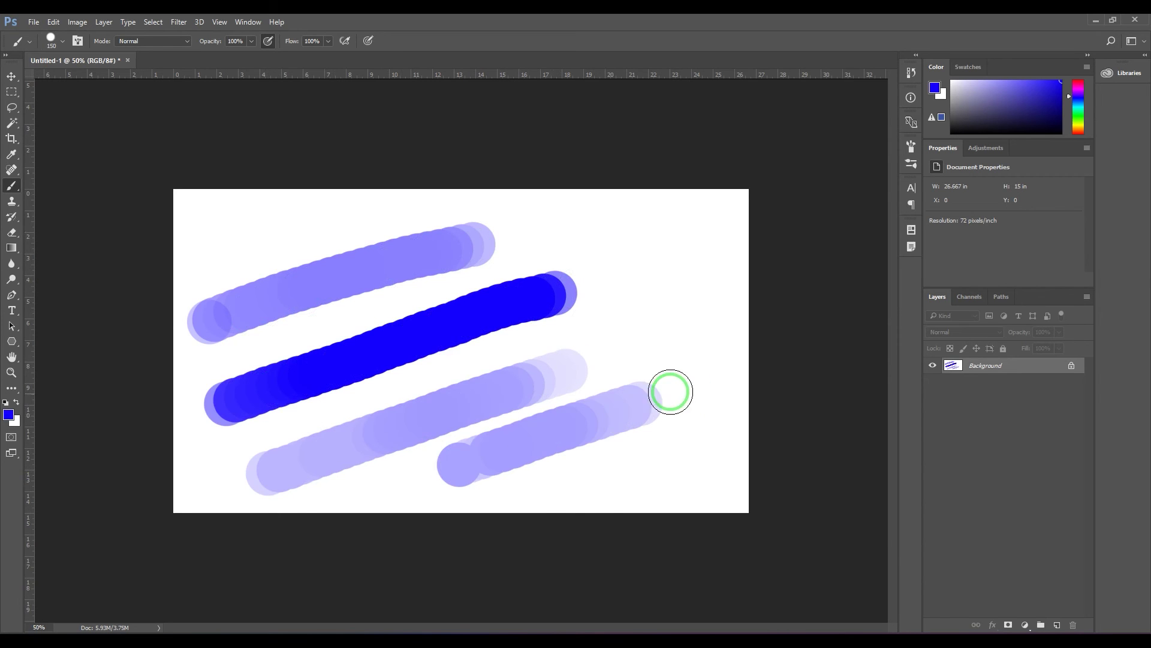
{"action": "left_click_drag", "start_coordinate": [543, 488], "coordinate": [727, 427]}
{"action": "left_click_drag", "start_coordinate": [638, 490], "coordinate": [771, 456]}
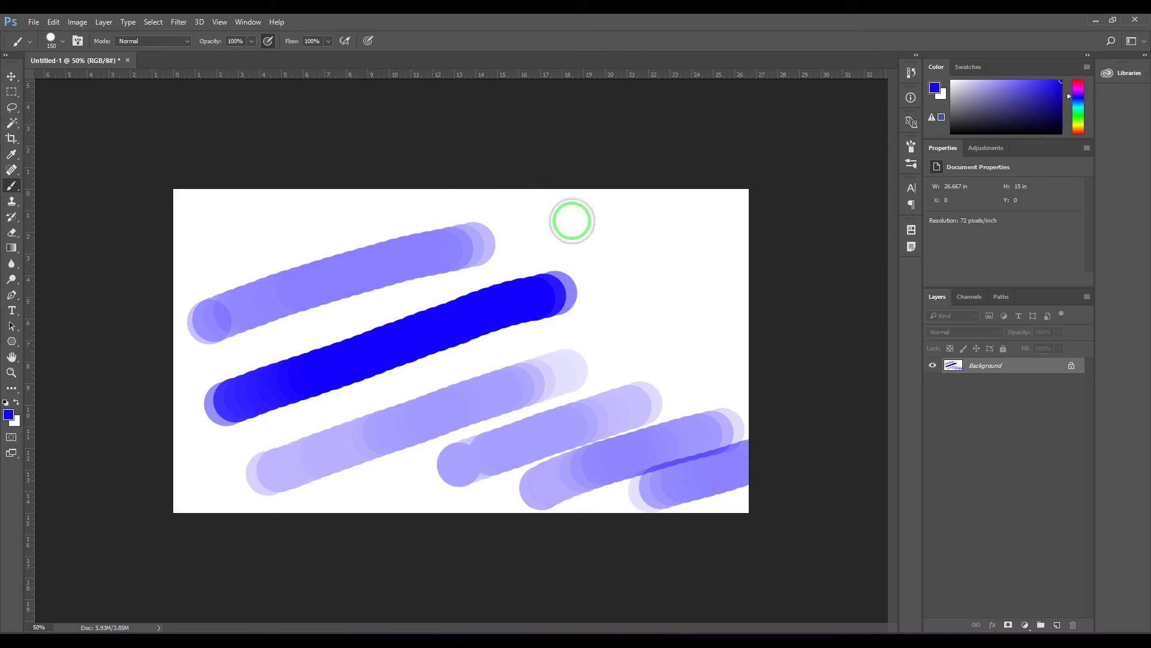
{"action": "mouse_move", "coordinate": [576, 241]}
{"action": "left_mouse_down"}
{"action": "mouse_move", "coordinate": [667, 217]}
{"action": "mouse_move", "coordinate": [600, 253]}
{"action": "mouse_move", "coordinate": [674, 234]}
{"action": "mouse_move", "coordinate": [612, 264]}
{"action": "mouse_move", "coordinate": [679, 249]}
{"action": "mouse_move", "coordinate": [629, 305]}
{"action": "left_mouse_up"}
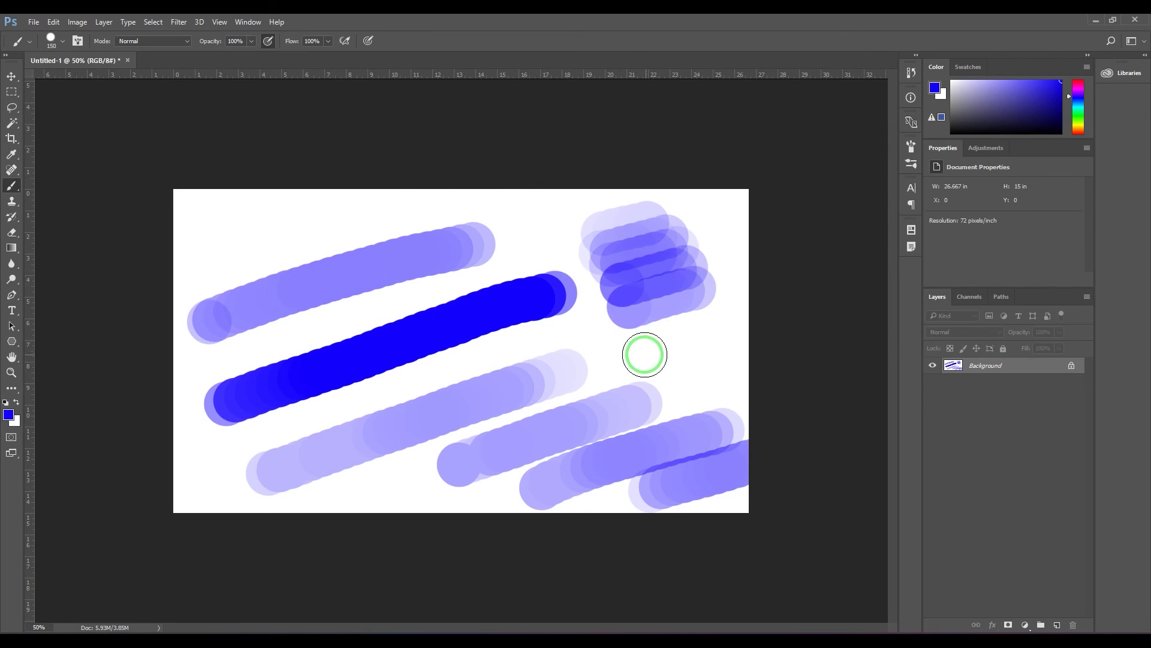
Step: Paint overlapping back-and-forth blue scribbles with varying pen pressure at the canvas's right side, upper right and upper-left corner
{"action": "mouse_move", "coordinate": [619, 360]}
{"action": "left_mouse_down"}
{"action": "mouse_move", "coordinate": [668, 352]}
{"action": "mouse_move", "coordinate": [717, 363]}
{"action": "left_mouse_up"}
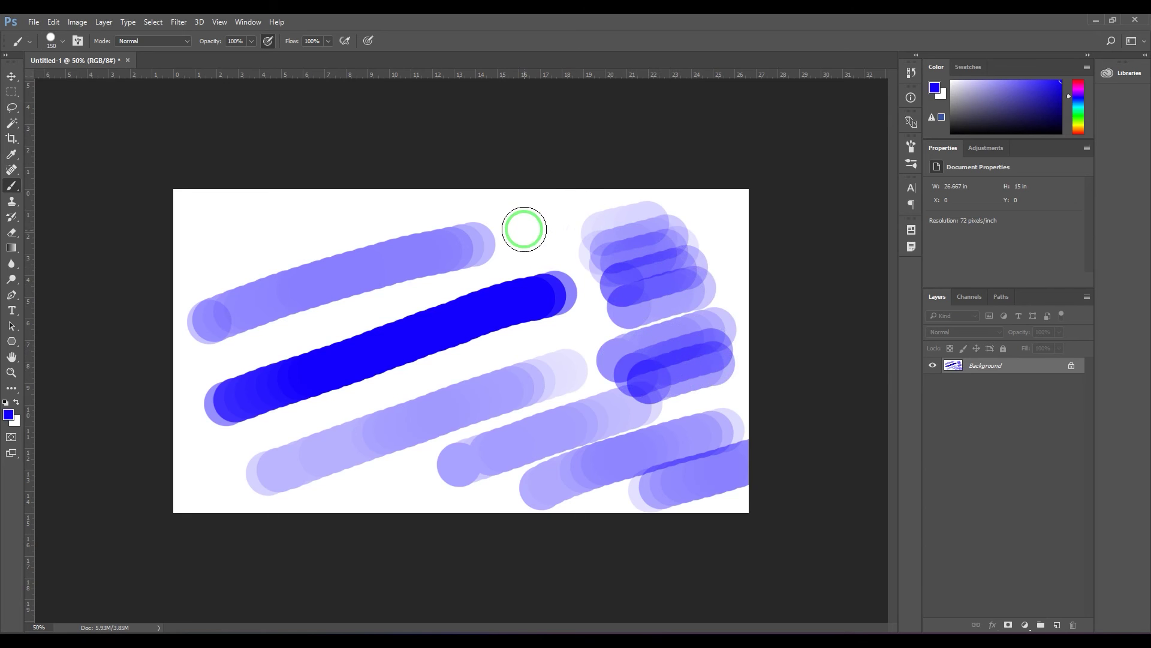
{"action": "mouse_move", "coordinate": [539, 227]}
{"action": "left_mouse_down"}
{"action": "mouse_move", "coordinate": [607, 208]}
{"action": "mouse_move", "coordinate": [511, 242]}
{"action": "mouse_move", "coordinate": [601, 221]}
{"action": "mouse_move", "coordinate": [602, 232]}
{"action": "mouse_move", "coordinate": [523, 266]}
{"action": "mouse_move", "coordinate": [621, 253]}
{"action": "mouse_move", "coordinate": [579, 295]}
{"action": "mouse_move", "coordinate": [652, 305]}
{"action": "mouse_move", "coordinate": [550, 330]}
{"action": "left_mouse_up"}
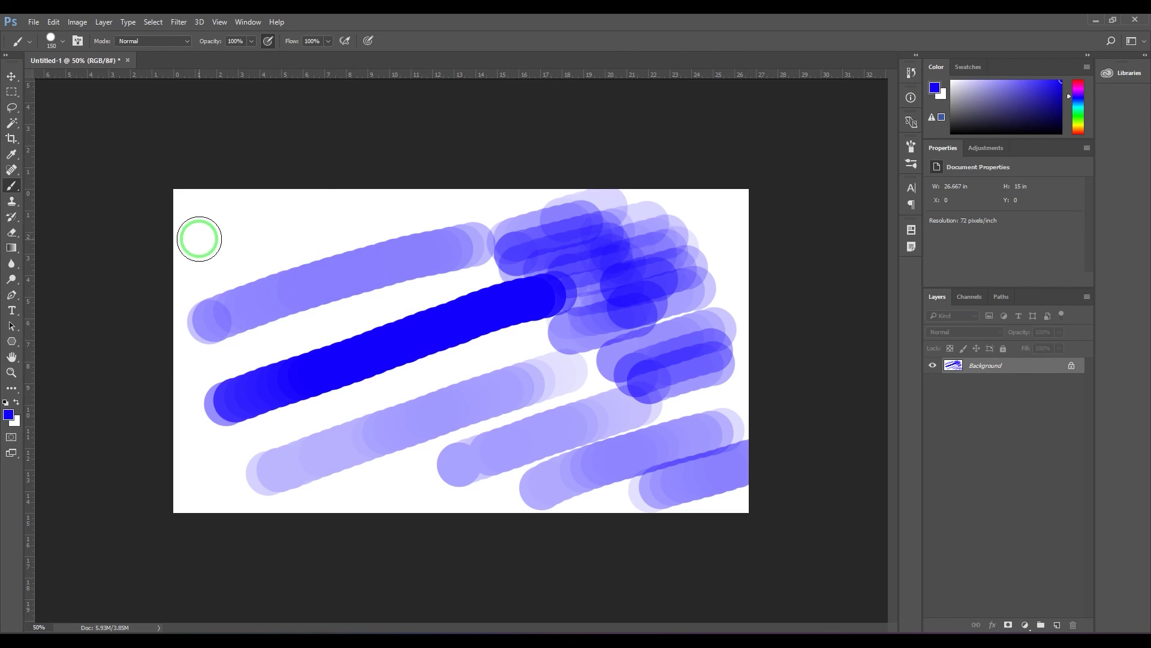
{"action": "left_click_drag", "start_coordinate": [212, 234], "coordinate": [305, 205]}
{"action": "mouse_move", "coordinate": [213, 254]}
{"action": "left_mouse_down"}
{"action": "mouse_move", "coordinate": [330, 220]}
{"action": "mouse_move", "coordinate": [350, 243]}
{"action": "left_mouse_up"}
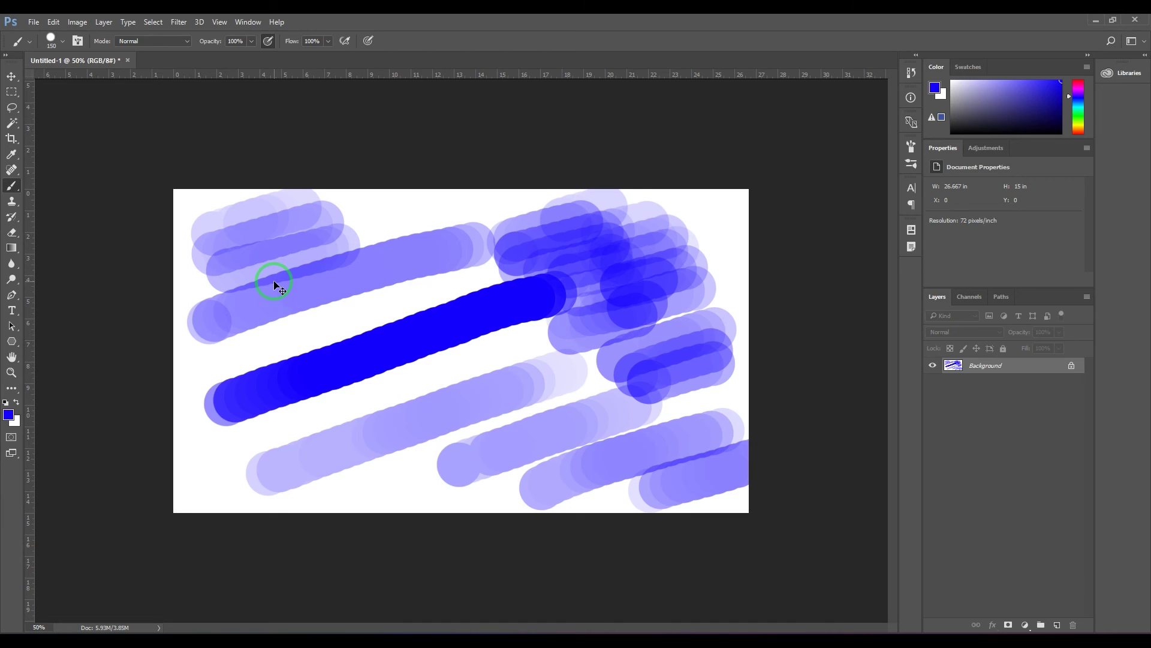
Step: Clear the canvas to white and, with a 100 px pressure-sensitive brush, paint a long diagonal stroke and four dots below its upper end
{"action": "key", "text": "ctrl+BackSpace"}
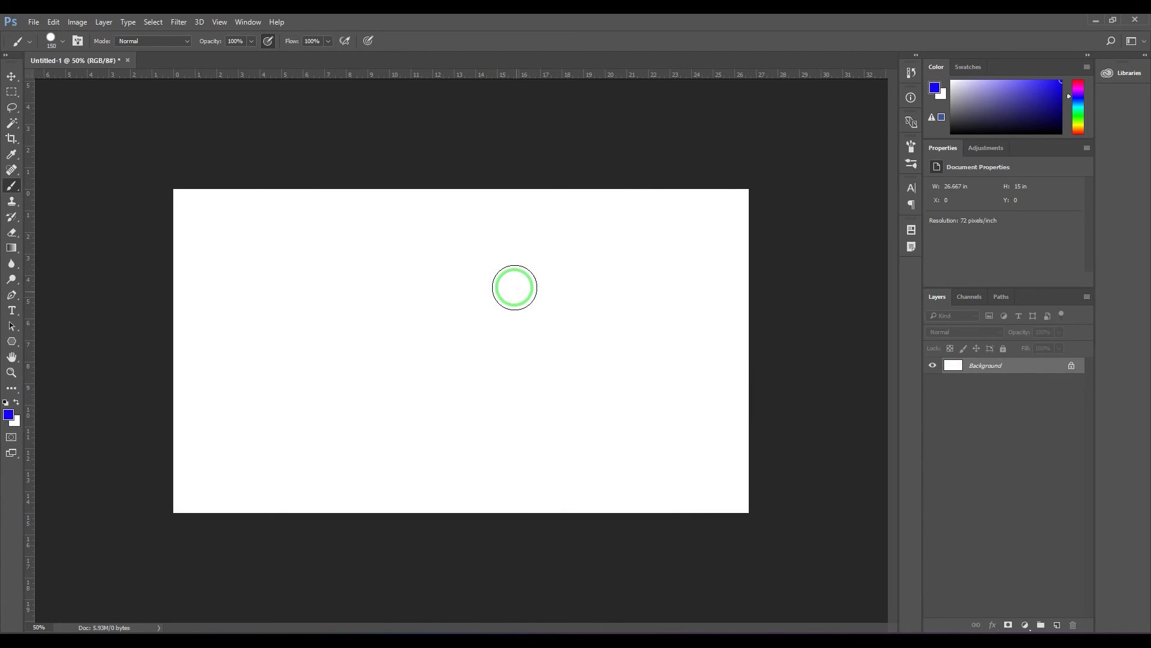
{"action": "key", "text": "bracketleft"}
{"action": "key", "text": "bracketleft"}
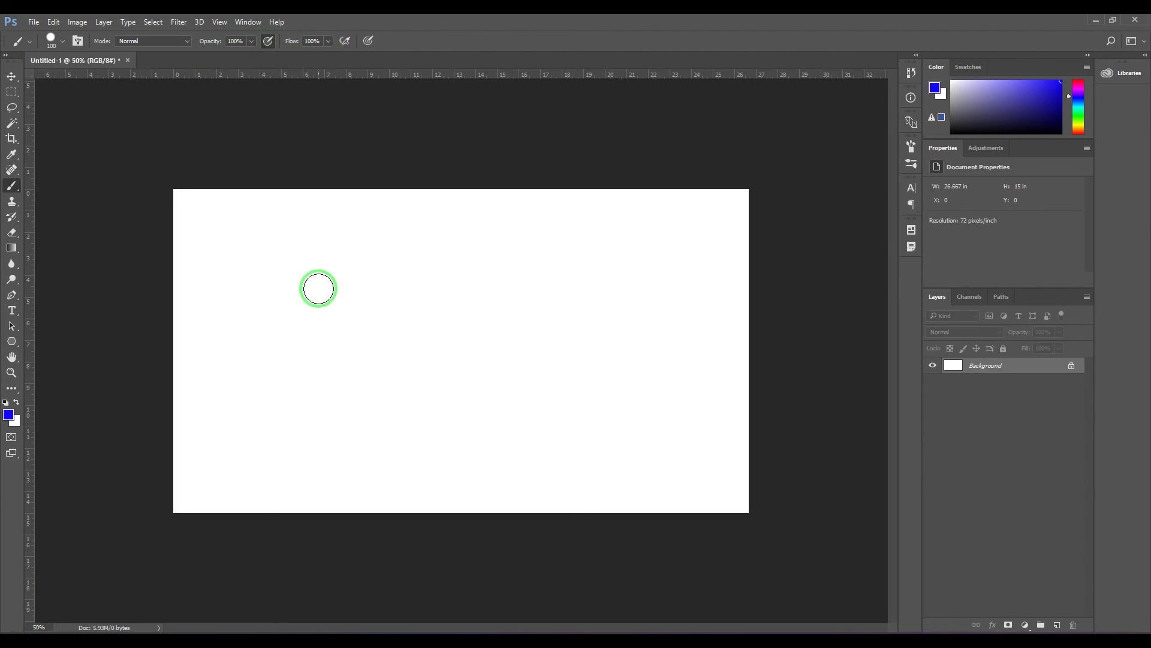
{"action": "left_click_drag", "start_coordinate": [223, 325], "coordinate": [624, 223]}
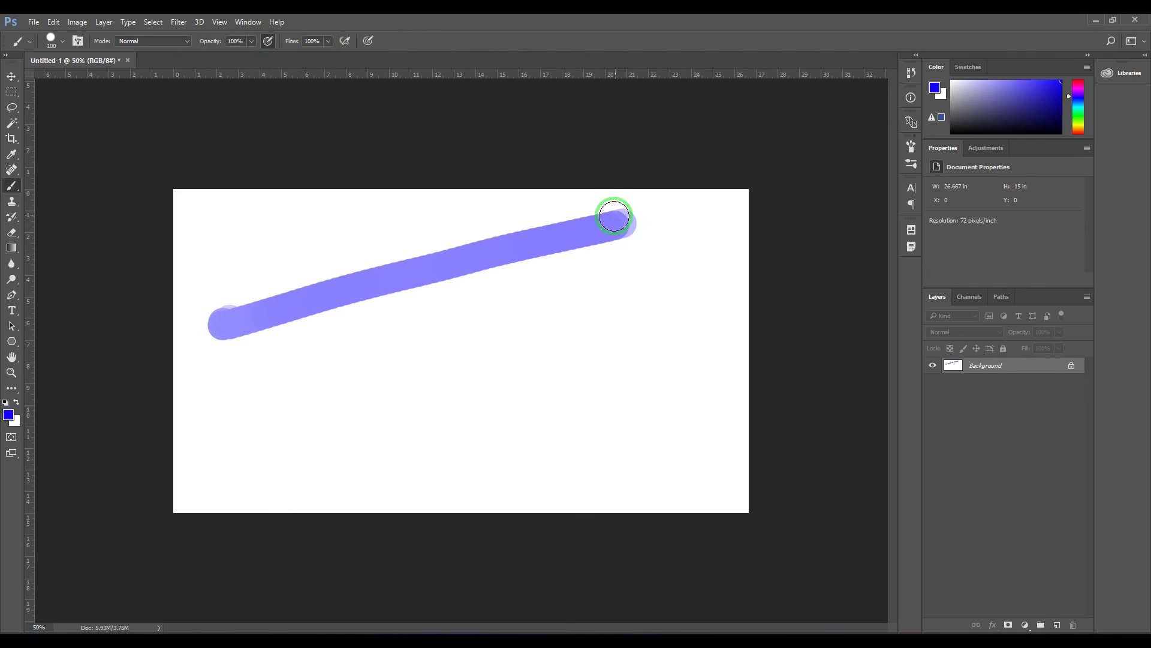
{"action": "left_click", "coordinate": [594, 298]}
{"action": "left_click", "coordinate": [625, 295]}
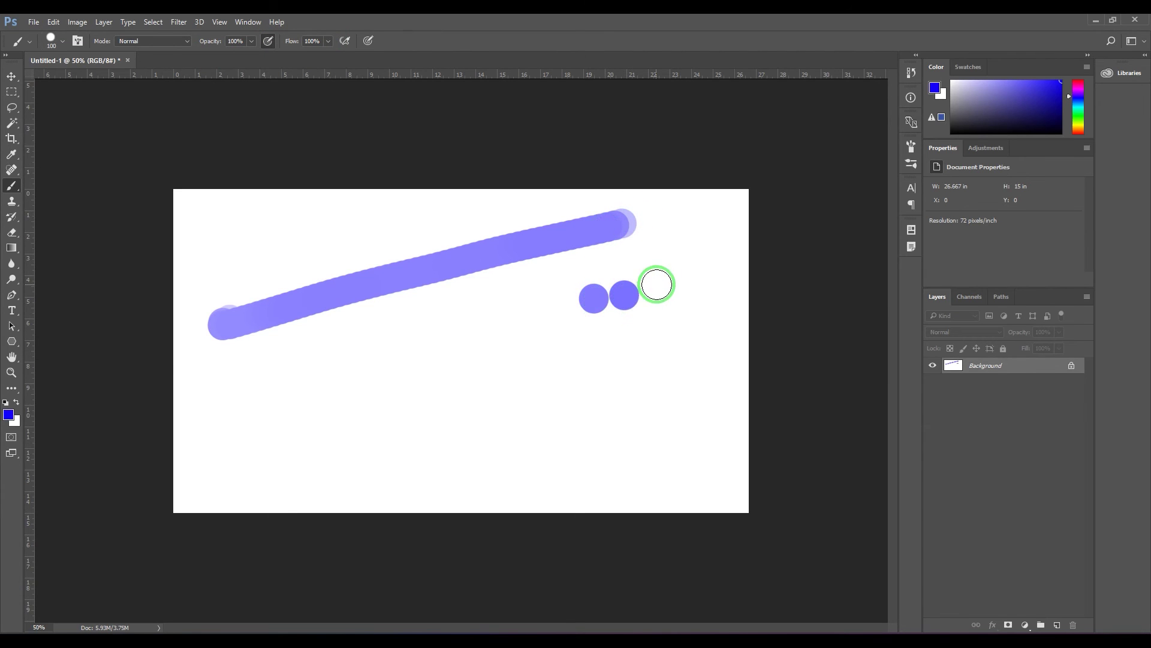
{"action": "left_click", "coordinate": [656, 284]}
{"action": "left_click", "coordinate": [682, 284]}
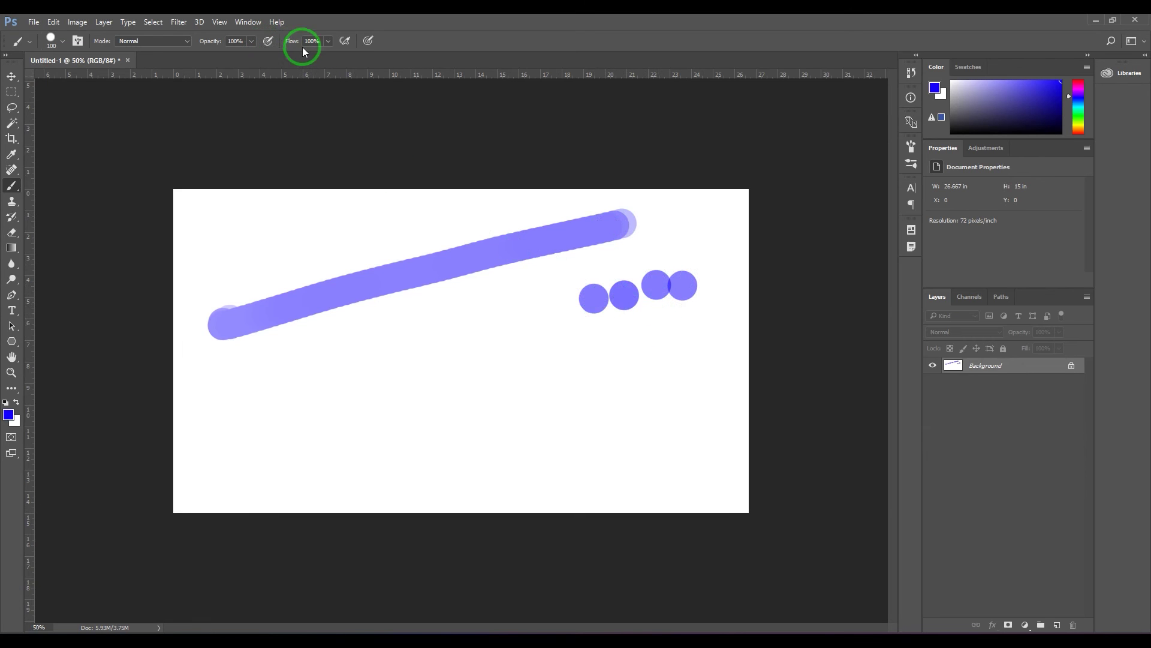
Step: Turn off pen pressure for opacity and paint five solid blue dots in a rising row below the diagonal stroke
{"action": "left_click", "coordinate": [378, 353]}
{"action": "left_click", "coordinate": [409, 344]}
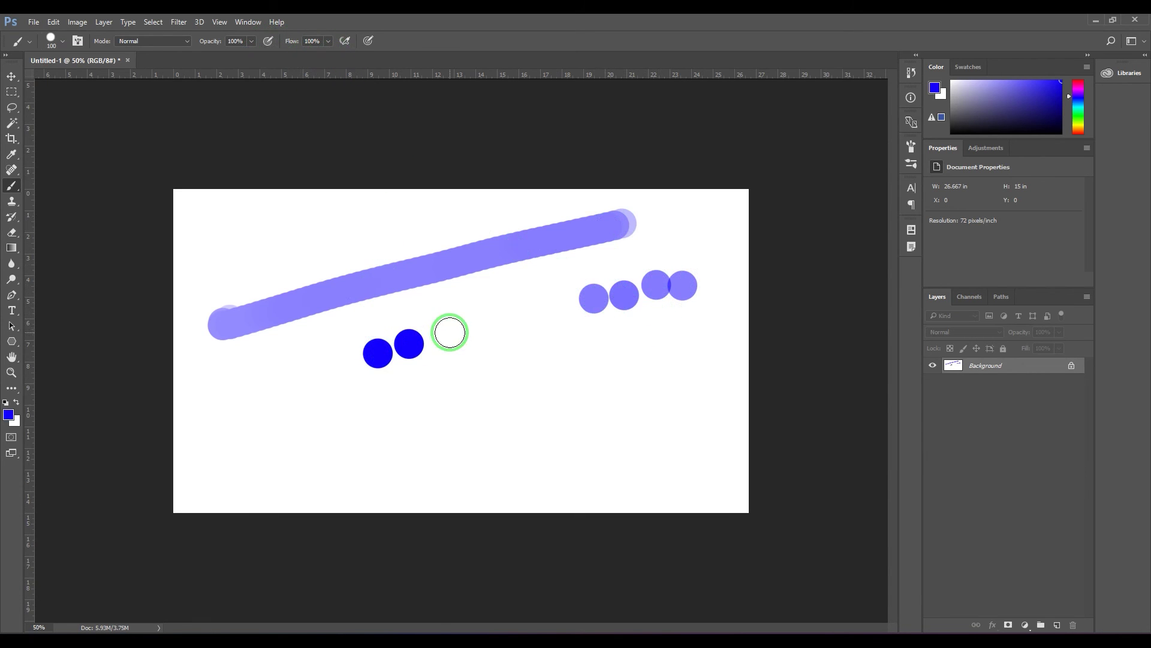
{"action": "left_click", "coordinate": [449, 332]}
{"action": "left_click", "coordinate": [467, 325]}
{"action": "left_click", "coordinate": [520, 313]}
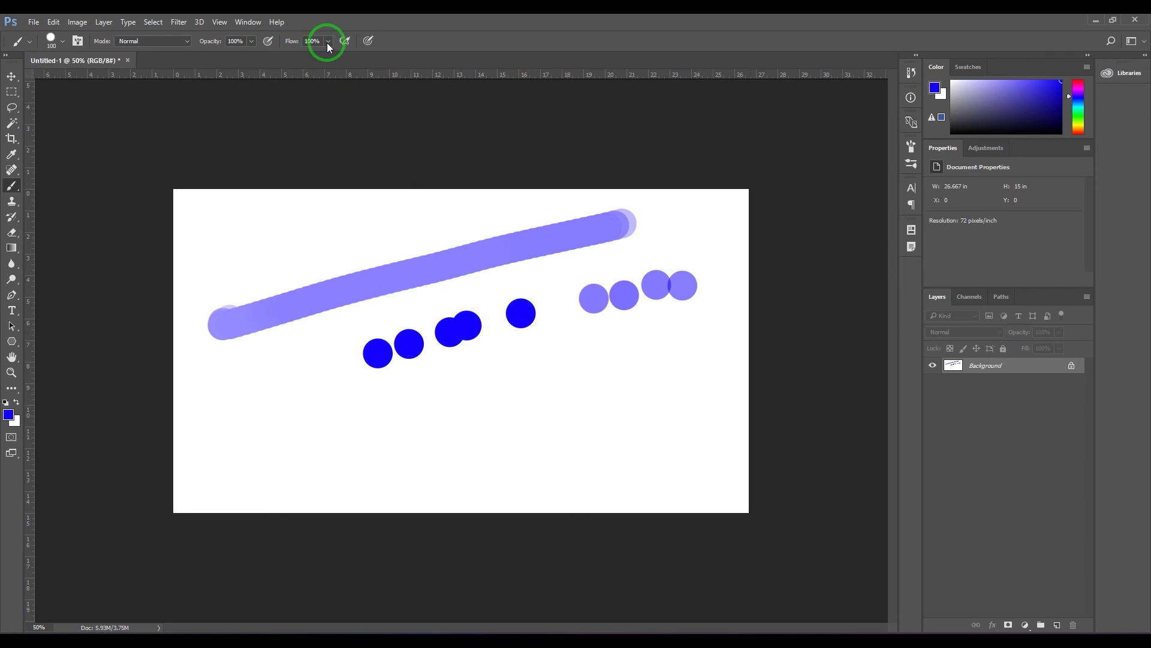
Step: Set the brush flow to 34% and paint a row of five separate dots beneath the solid ones
{"action": "mouse_move", "coordinate": [326, 42]}
{"action": "left_mouse_down"}
{"action": "mouse_move", "coordinate": [324, 54]}
{"action": "mouse_move", "coordinate": [292, 60]}
{"action": "left_mouse_up"}
{"action": "left_click", "coordinate": [406, 399]}
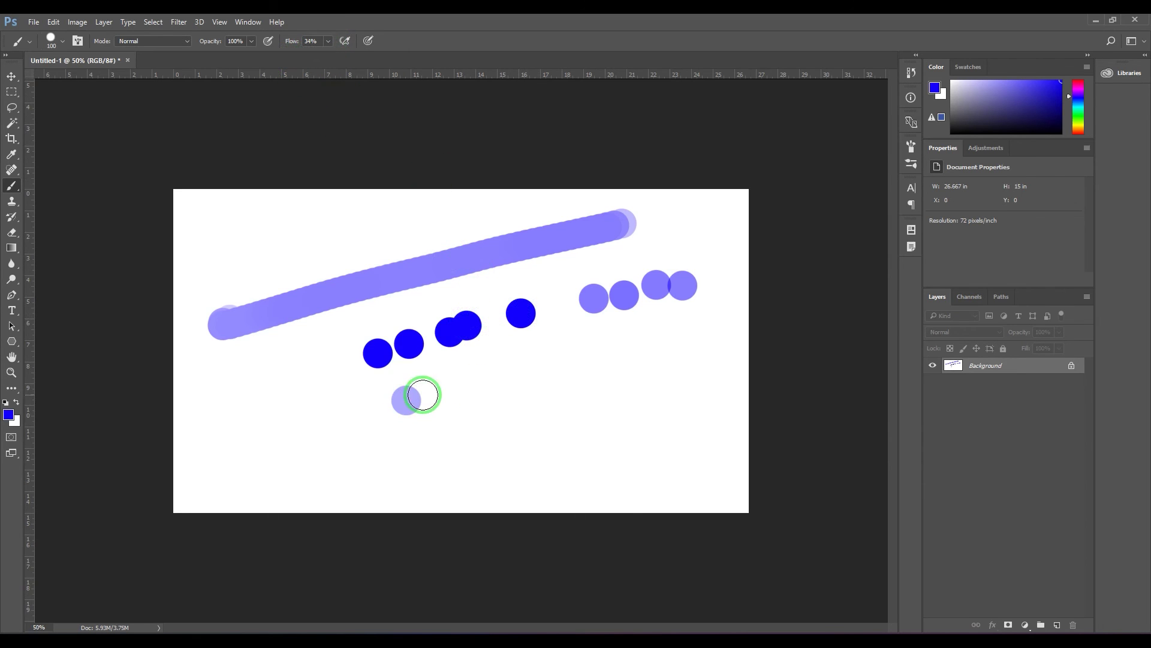
{"action": "left_click", "coordinate": [445, 391]}
{"action": "left_click", "coordinate": [476, 383]}
{"action": "left_click", "coordinate": [527, 370]}
{"action": "left_click", "coordinate": [574, 363]}
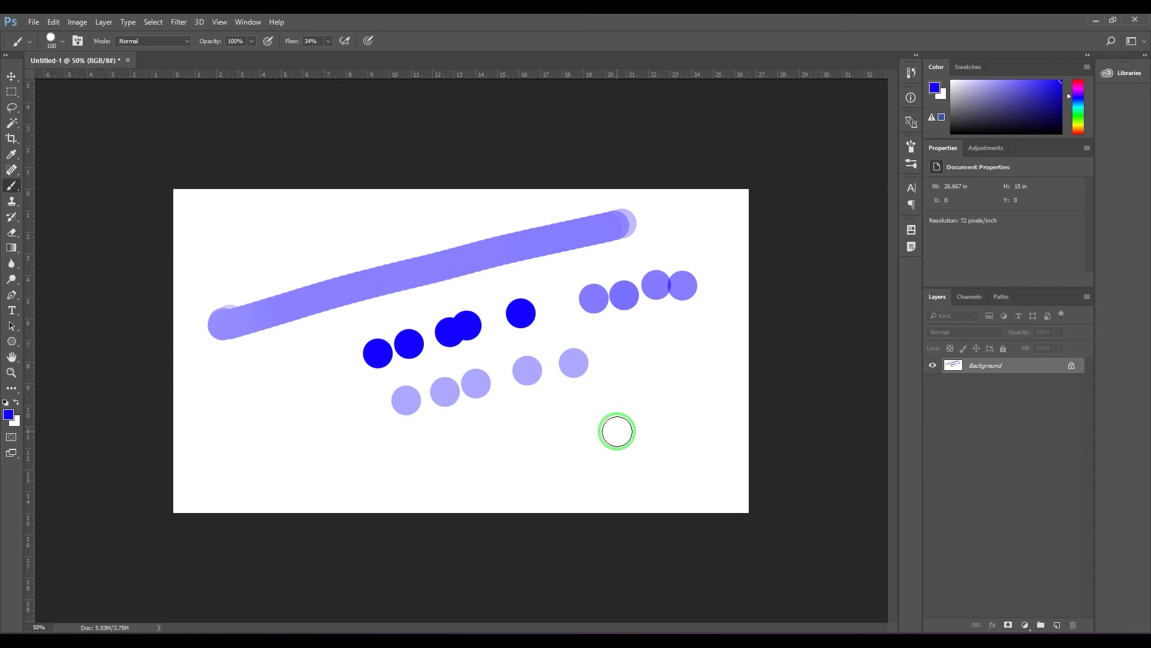
Step: Paint another rising row of dots at 34% flow across the lower right of the canvas, doubling up some of them
{"action": "left_click", "coordinate": [457, 461]}
{"action": "left_click", "coordinate": [486, 454]}
{"action": "left_click", "coordinate": [519, 447]}
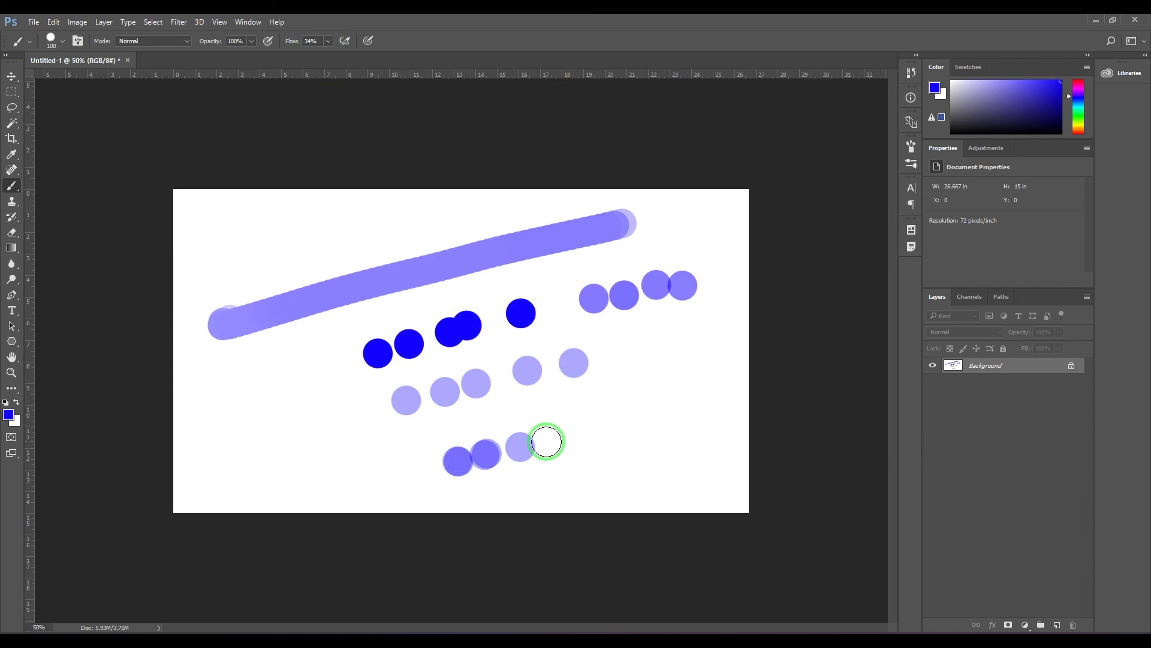
{"action": "left_click", "coordinate": [554, 442]}
{"action": "left_click", "coordinate": [590, 430]}
{"action": "left_click", "coordinate": [639, 410]}
{"action": "left_click", "coordinate": [666, 394]}
{"action": "left_click", "coordinate": [690, 378]}
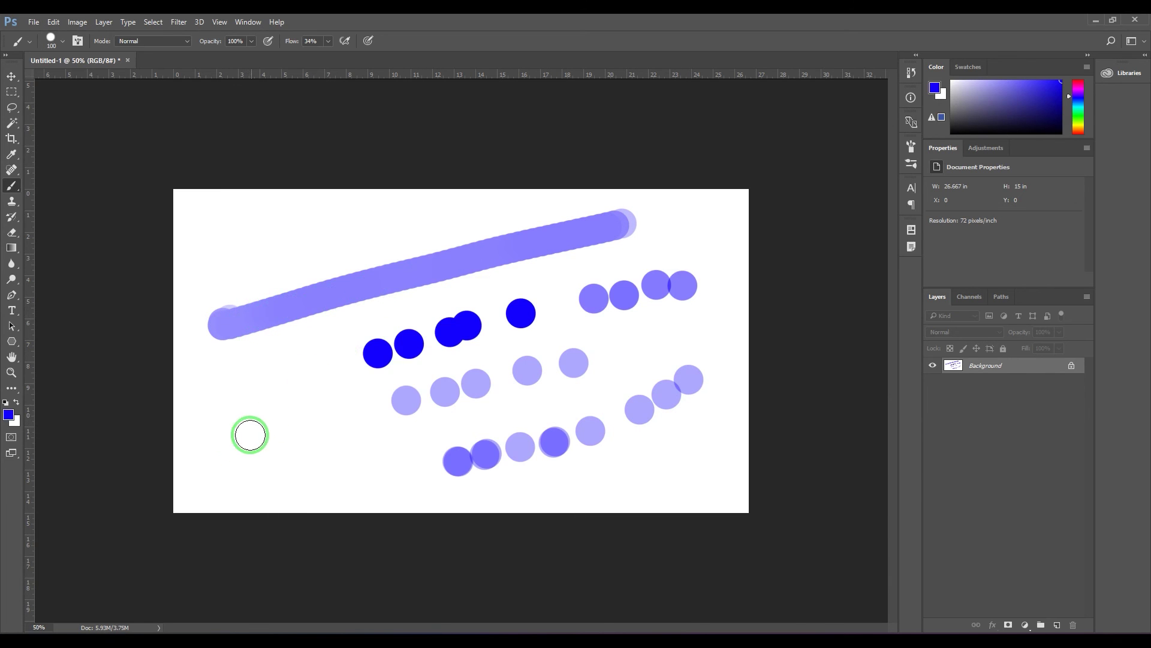
Step: Paint a diagonal stroke at 34% flow in the canvas's lower left and another at 22% flow in its upper left
{"action": "left_click_drag", "start_coordinate": [221, 458], "coordinate": [421, 387]}
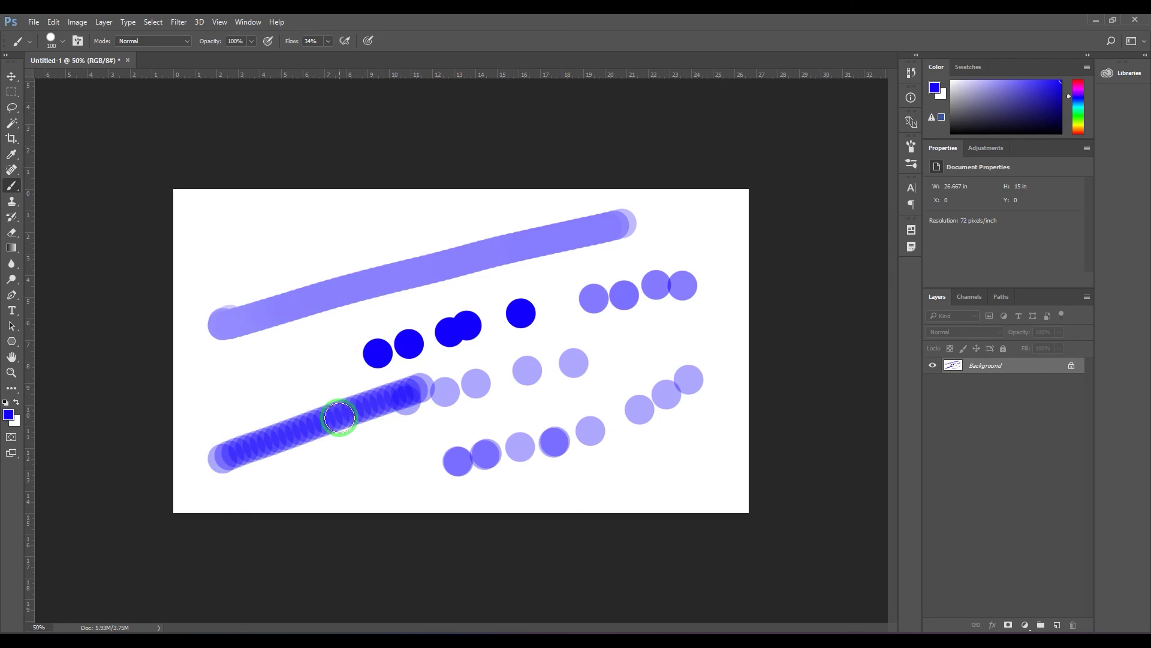
{"action": "left_click", "coordinate": [323, 44]}
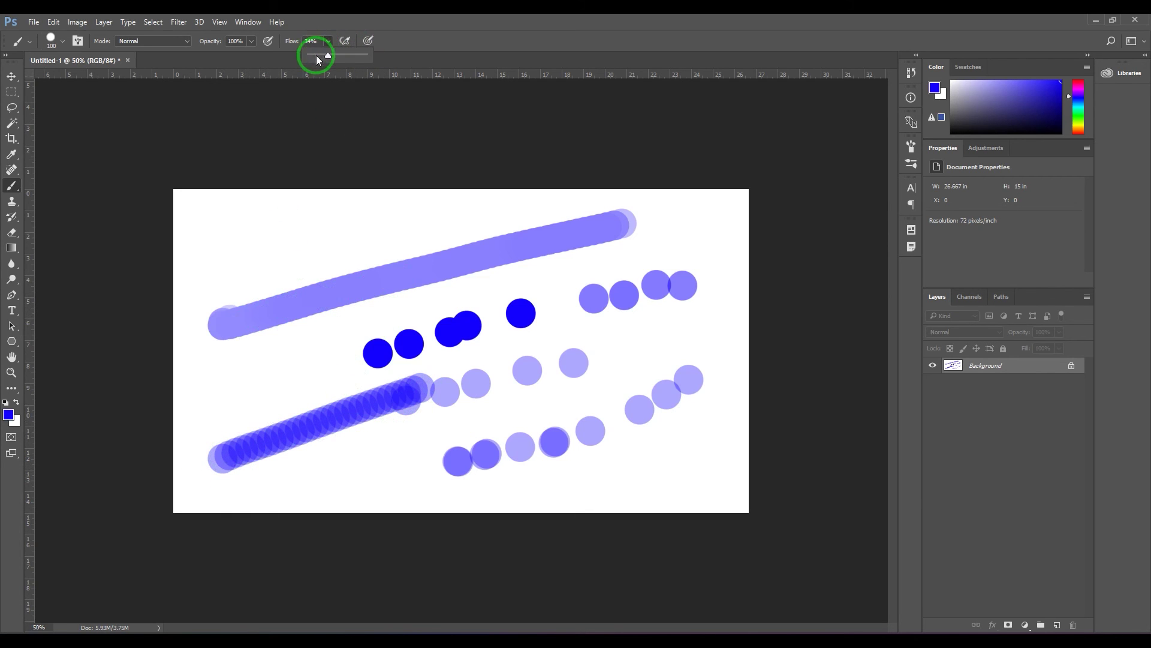
{"action": "left_click_drag", "start_coordinate": [328, 54], "coordinate": [330, 54]}
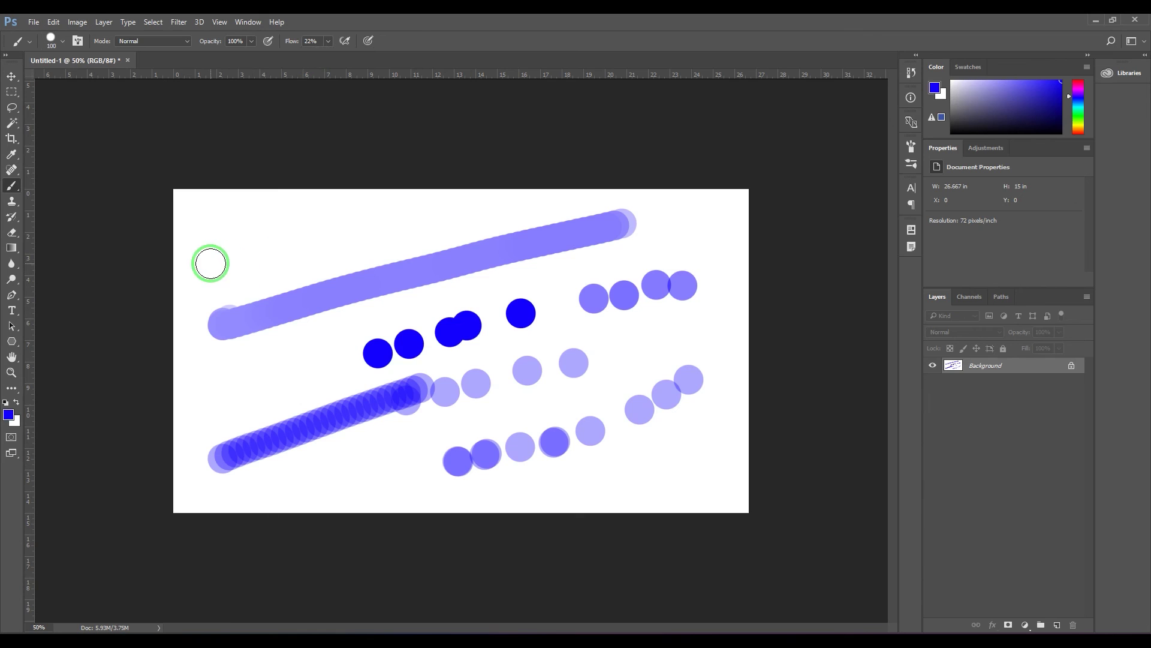
{"action": "left_click_drag", "start_coordinate": [211, 259], "coordinate": [454, 205]}
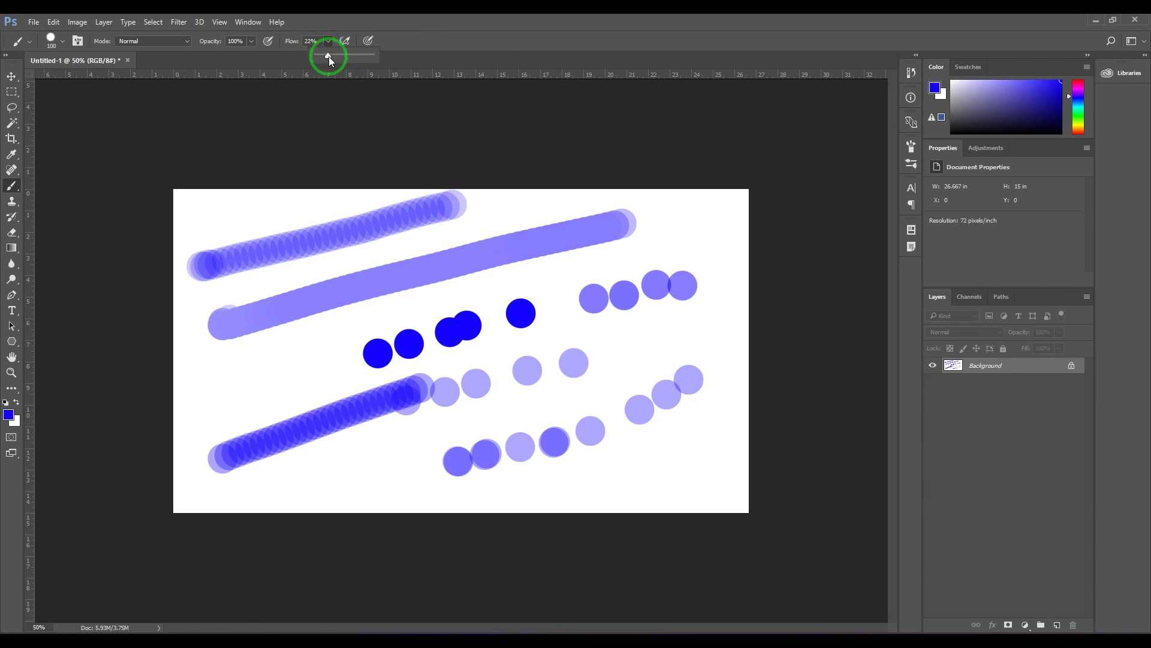
Step: Paint a diagonal stroke at 100% flow on the canvas's left side and one at 28% flow above the dots on the right
{"action": "mouse_move", "coordinate": [202, 384]}
{"action": "left_mouse_down"}
{"action": "mouse_move", "coordinate": [345, 337]}
{"action": "mouse_move", "coordinate": [378, 353]}
{"action": "left_mouse_up"}
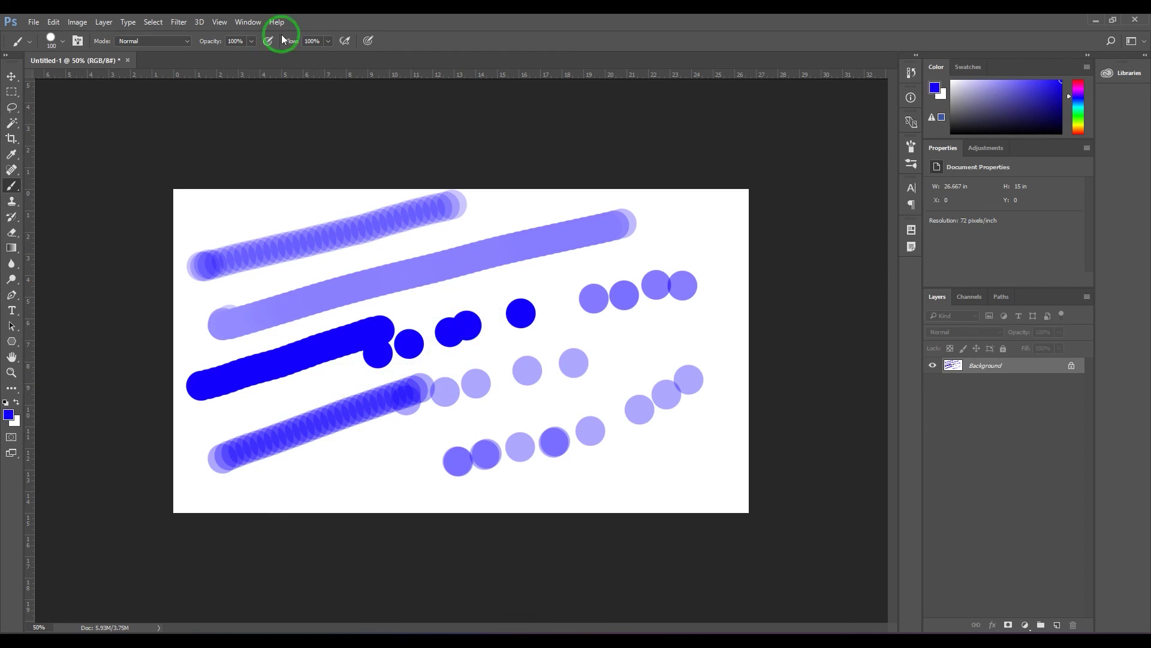
{"action": "left_click", "coordinate": [328, 42]}
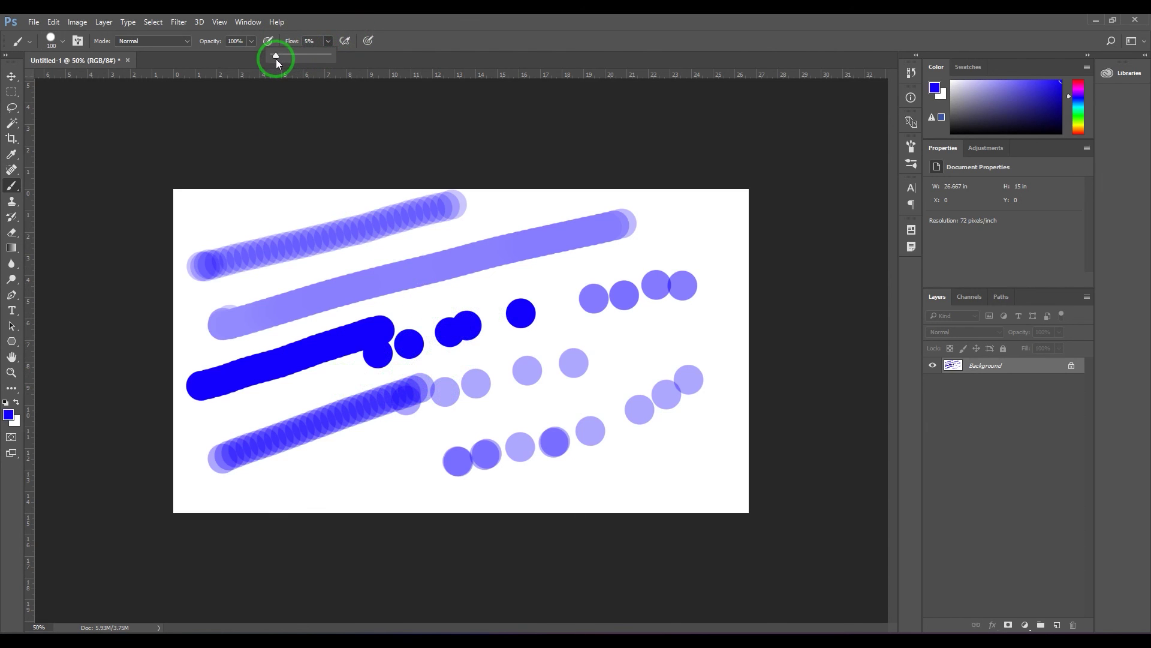
{"action": "left_click_drag", "start_coordinate": [276, 59], "coordinate": [287, 60]}
{"action": "left_click_drag", "start_coordinate": [458, 295], "coordinate": [686, 258]}
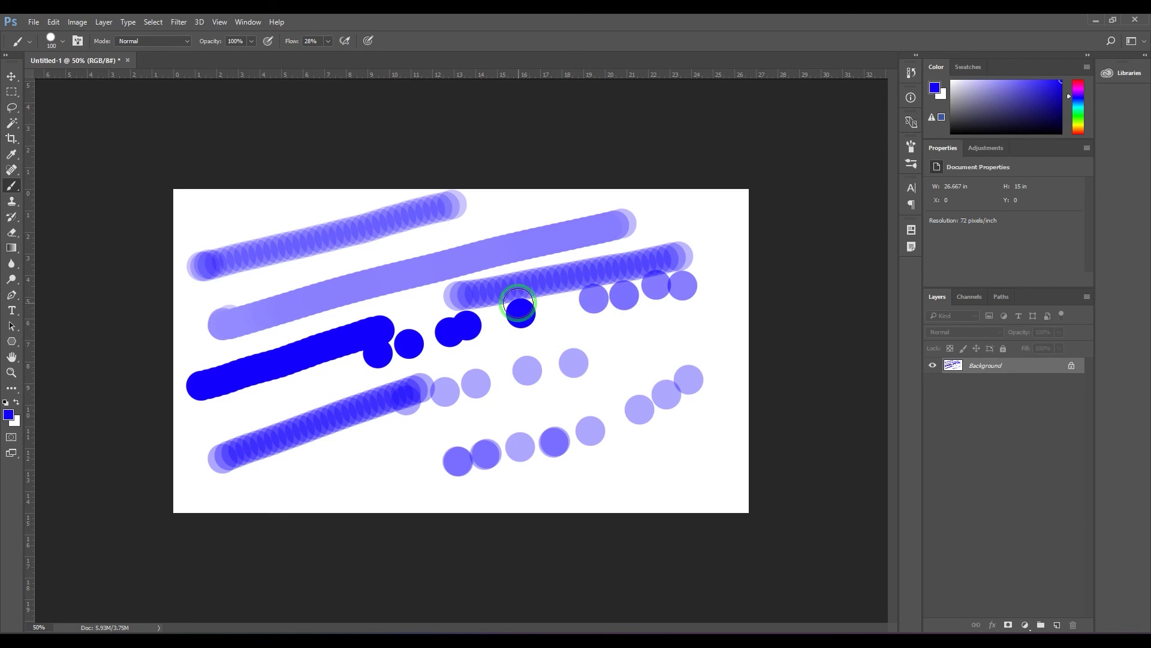
Step: Clear the canvas to white, set the flow to 100% and paint a solid blue stroke along the upper edge
{"action": "key", "text": "ctrl+BackSpace"}
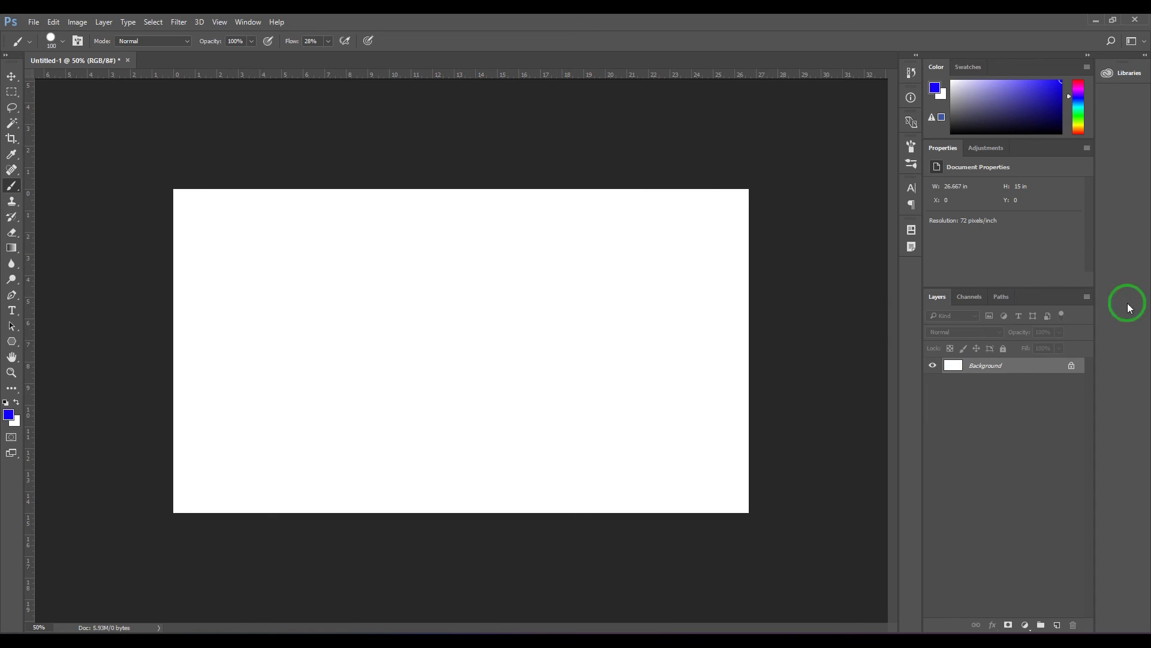
{"action": "left_click", "coordinate": [328, 41]}
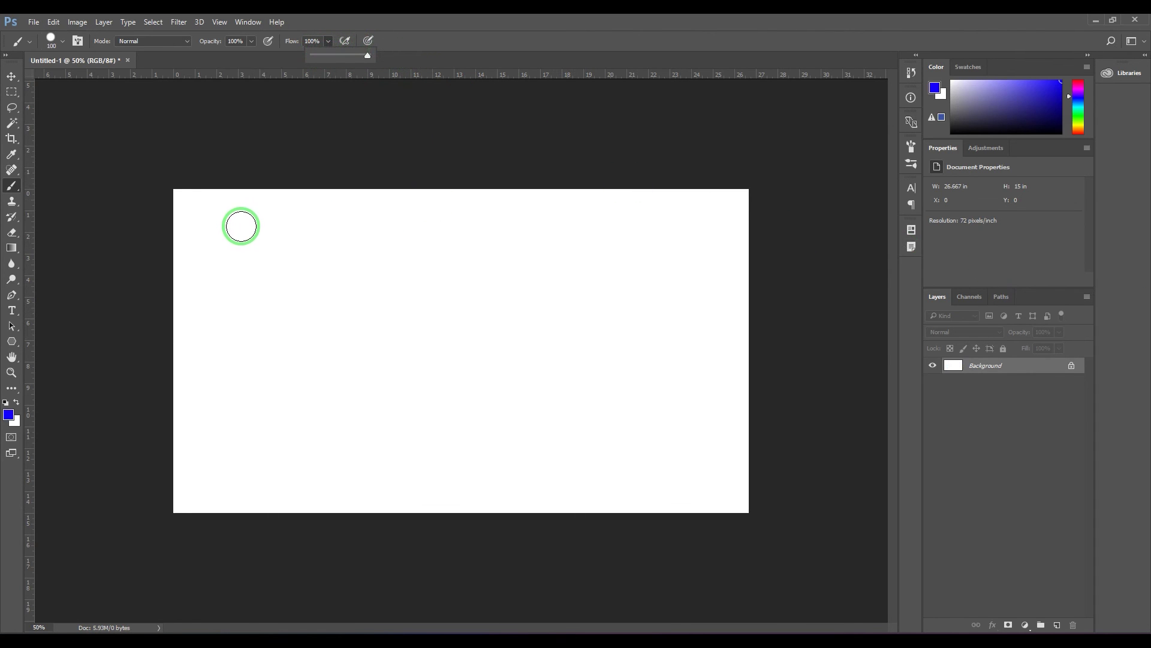
{"action": "left_click_drag", "start_coordinate": [239, 227], "coordinate": [704, 202]}
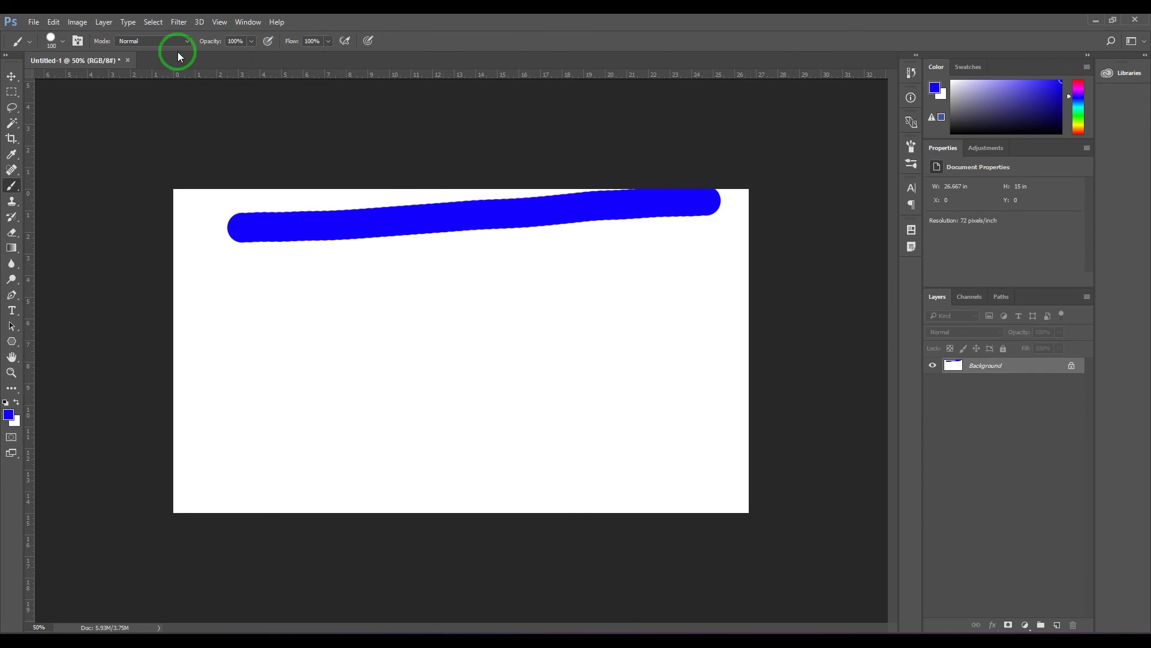
Step: Paint a second stroke below at 20% opacity and 100% flow, and a third at 100% opacity and 20% flow
{"action": "left_click", "coordinate": [237, 40]}
{"action": "type", "text": "20"}
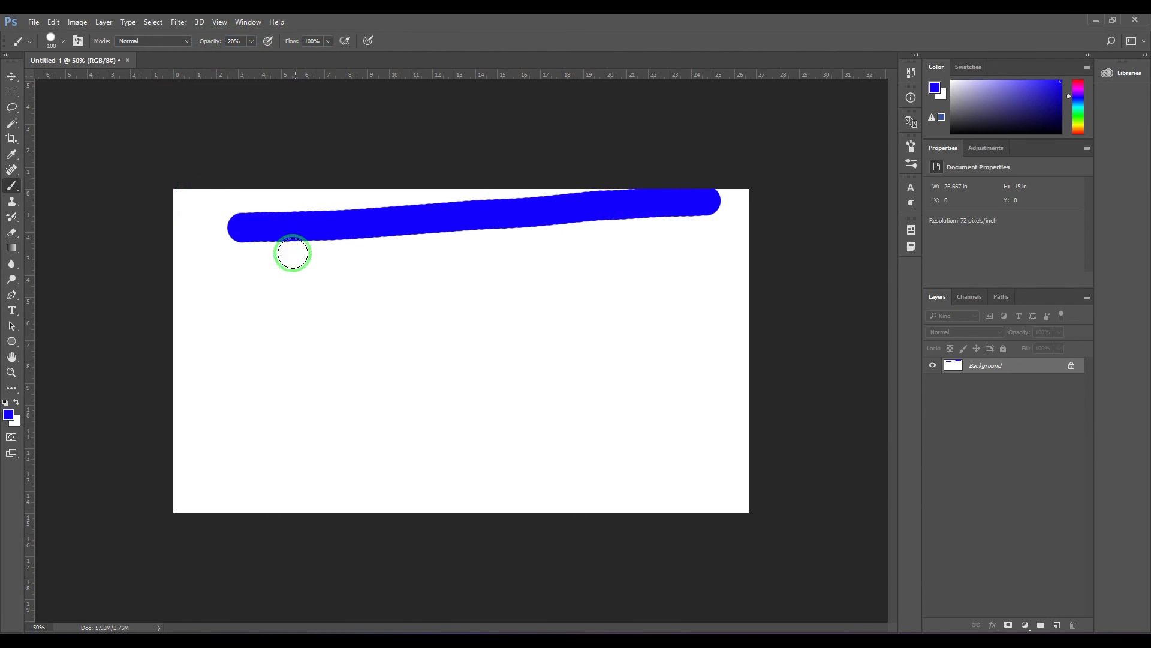
{"action": "left_click_drag", "start_coordinate": [244, 276], "coordinate": [683, 243]}
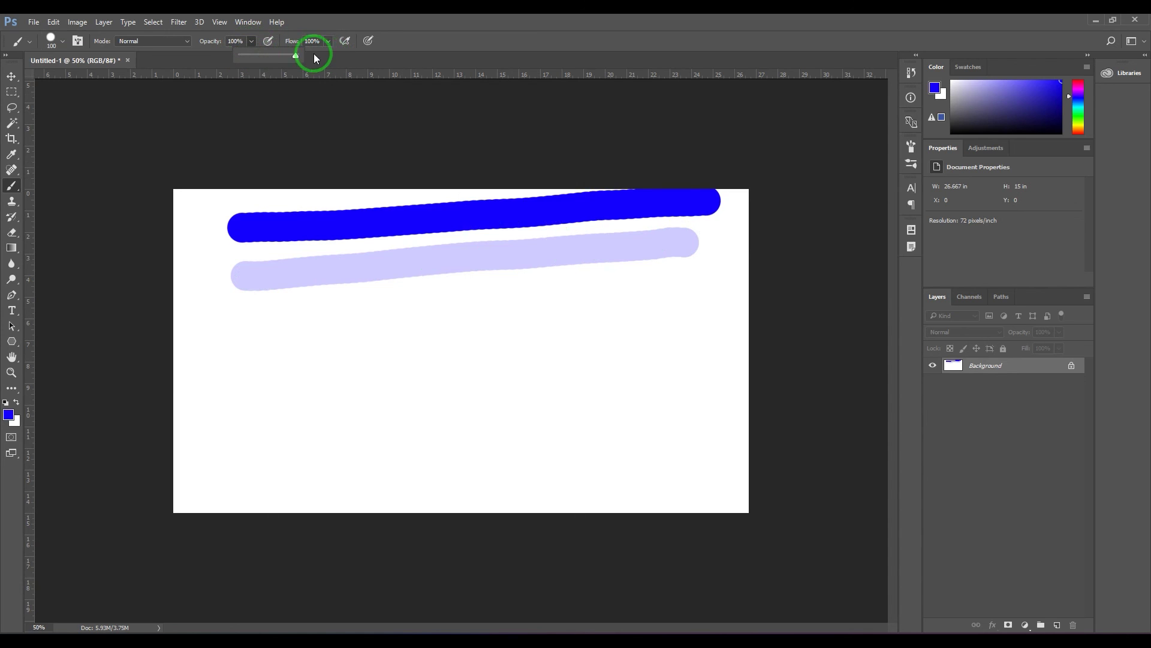
{"action": "left_click", "coordinate": [329, 41]}
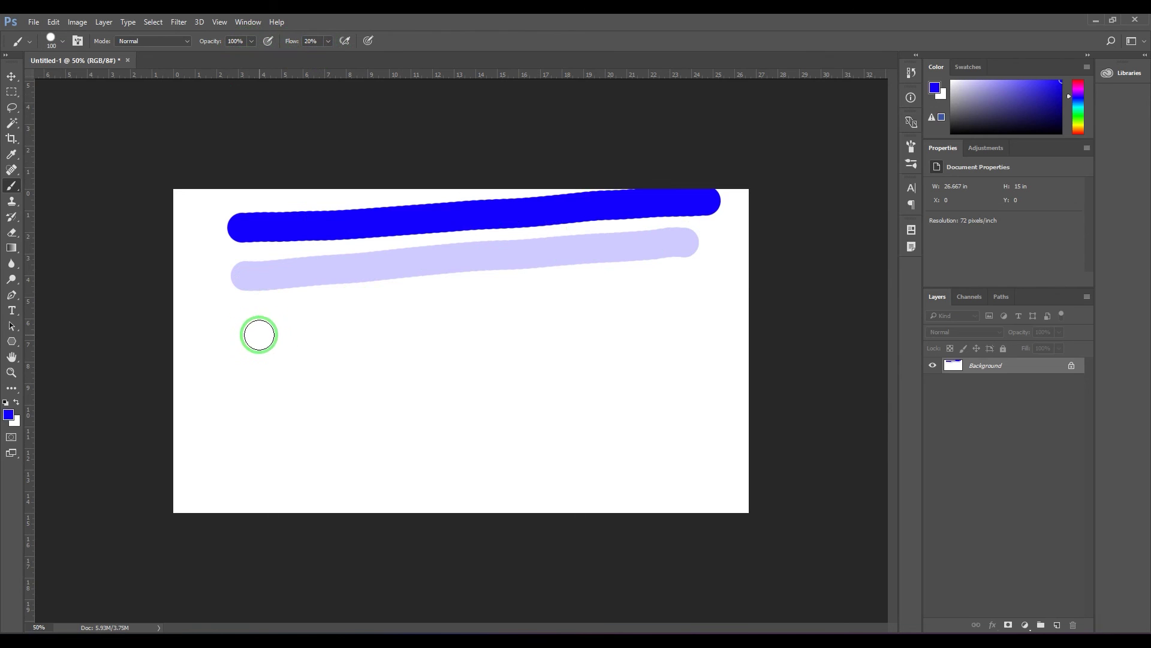
{"action": "left_click_drag", "start_coordinate": [257, 334], "coordinate": [747, 300]}
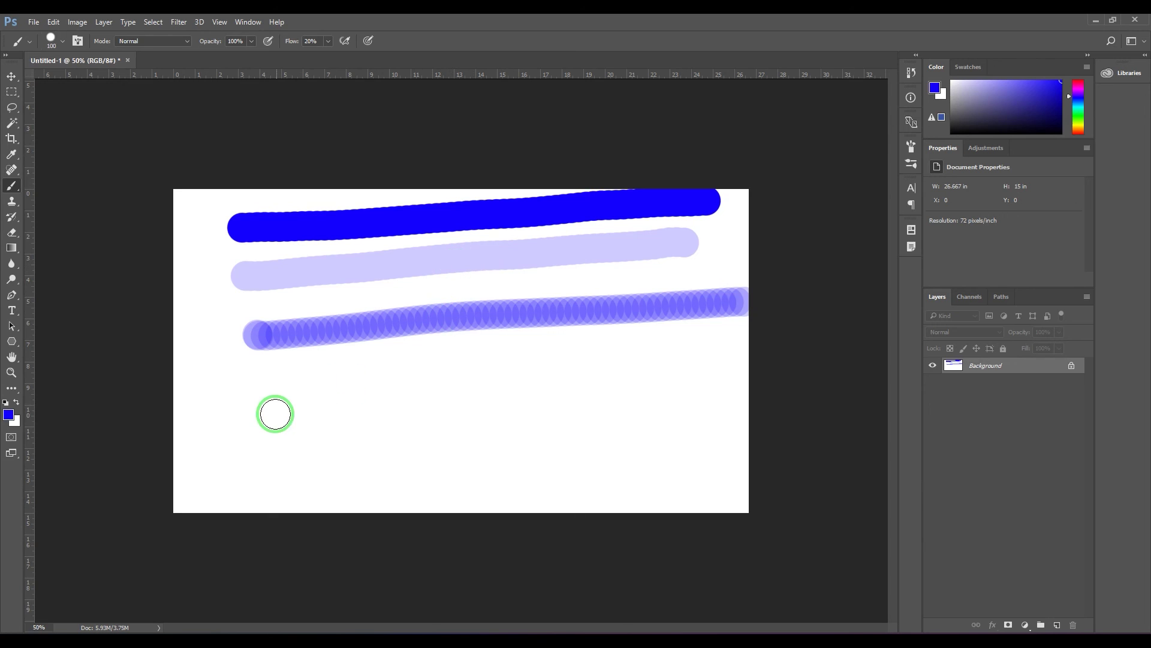
Step: Choose a soft round 100 px brush with 0% hardness and paint a stroke beneath the third one at 20% flow
{"action": "left_click", "coordinate": [61, 43]}
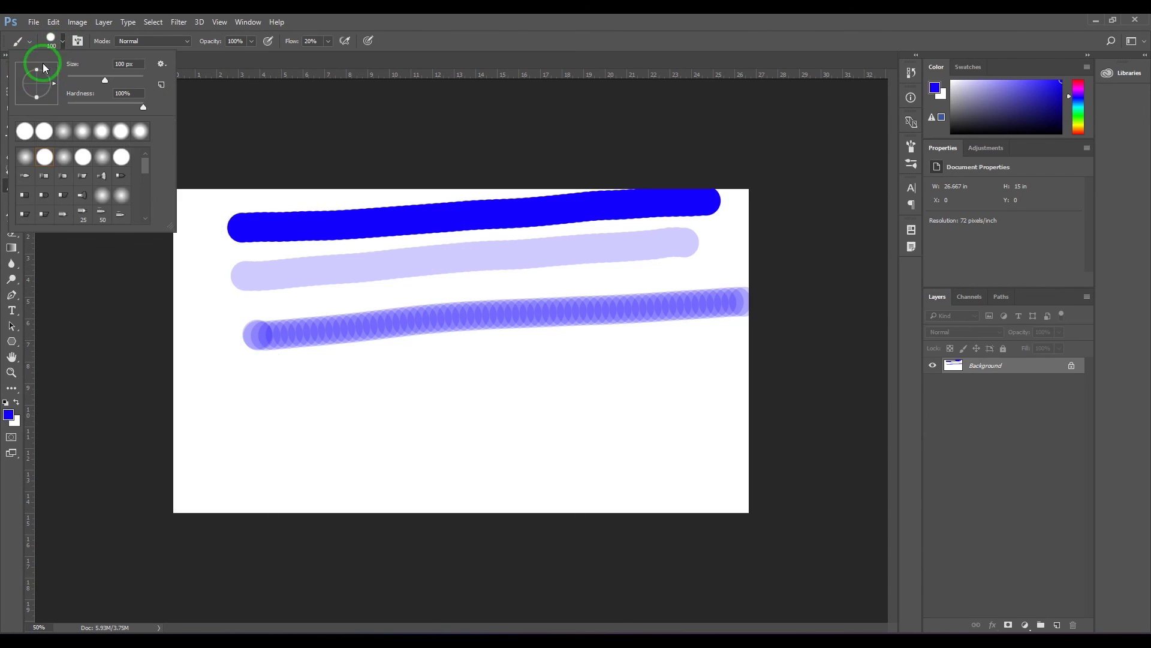
{"action": "left_click", "coordinate": [67, 159]}
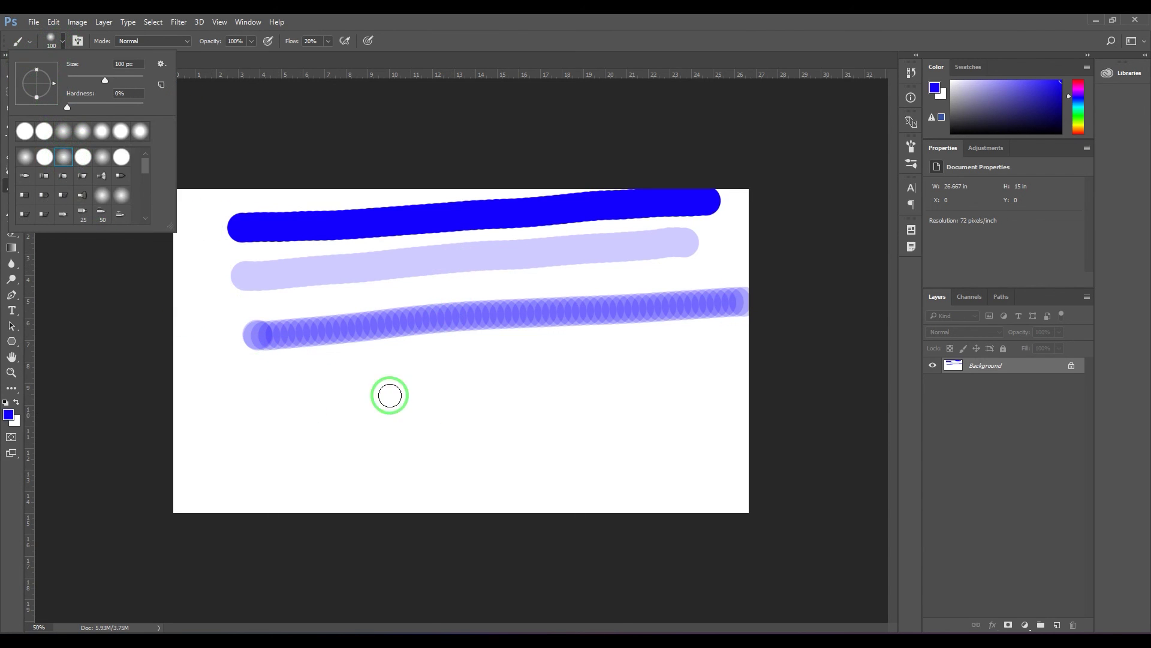
{"action": "left_click_drag", "start_coordinate": [270, 410], "coordinate": [586, 386]}
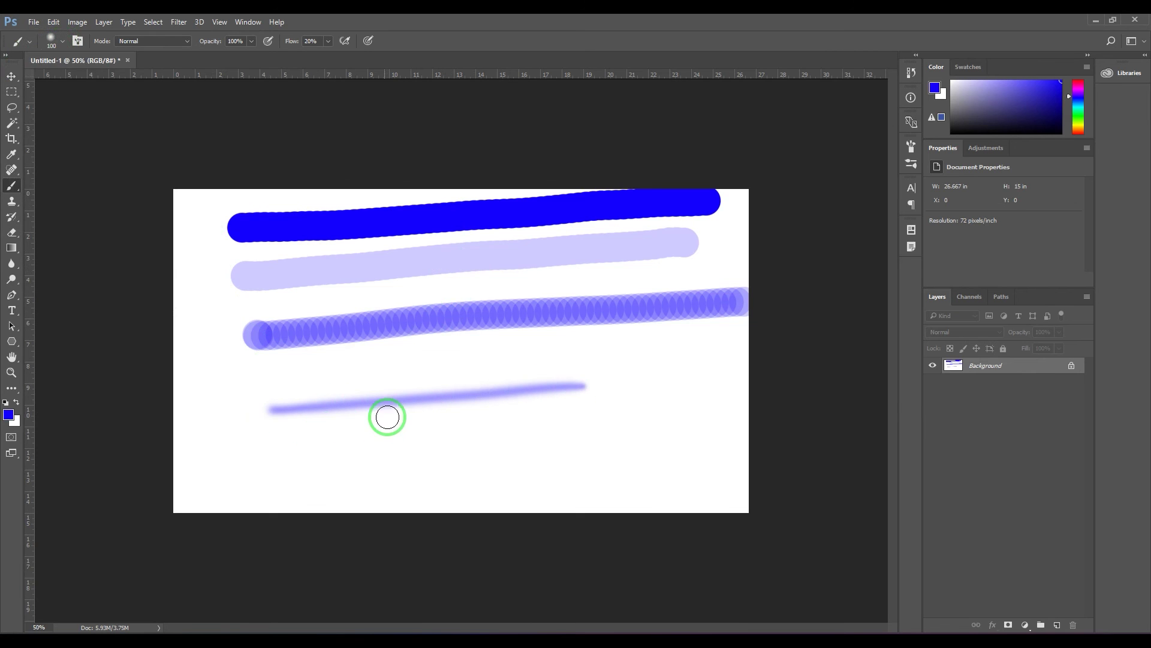
Step: Enlarge the soft brush to 700 px and build up a dense blue area over the soft stroke with repeated passes
{"action": "key", "text": "bracketright"}
{"action": "key", "text": "bracketright"}
{"action": "key", "text": "bracketright"}
{"action": "key", "text": "bracketright"}
{"action": "key", "text": "bracketright"}
{"action": "key", "text": "bracketright"}
{"action": "key", "text": "bracketright"}
{"action": "key", "text": "bracketright"}
{"action": "key", "text": "bracketright"}
{"action": "key", "text": "bracketright"}
{"action": "mouse_move", "coordinate": [416, 403]}
{"action": "left_mouse_down"}
{"action": "mouse_move", "coordinate": [444, 402]}
{"action": "mouse_move", "coordinate": [354, 419]}
{"action": "mouse_move", "coordinate": [595, 398]}
{"action": "mouse_move", "coordinate": [294, 423]}
{"action": "mouse_move", "coordinate": [495, 399]}
{"action": "left_mouse_up"}
{"action": "mouse_move", "coordinate": [347, 422]}
{"action": "left_mouse_down"}
{"action": "mouse_move", "coordinate": [316, 424]}
{"action": "mouse_move", "coordinate": [445, 459]}
{"action": "left_mouse_up"}
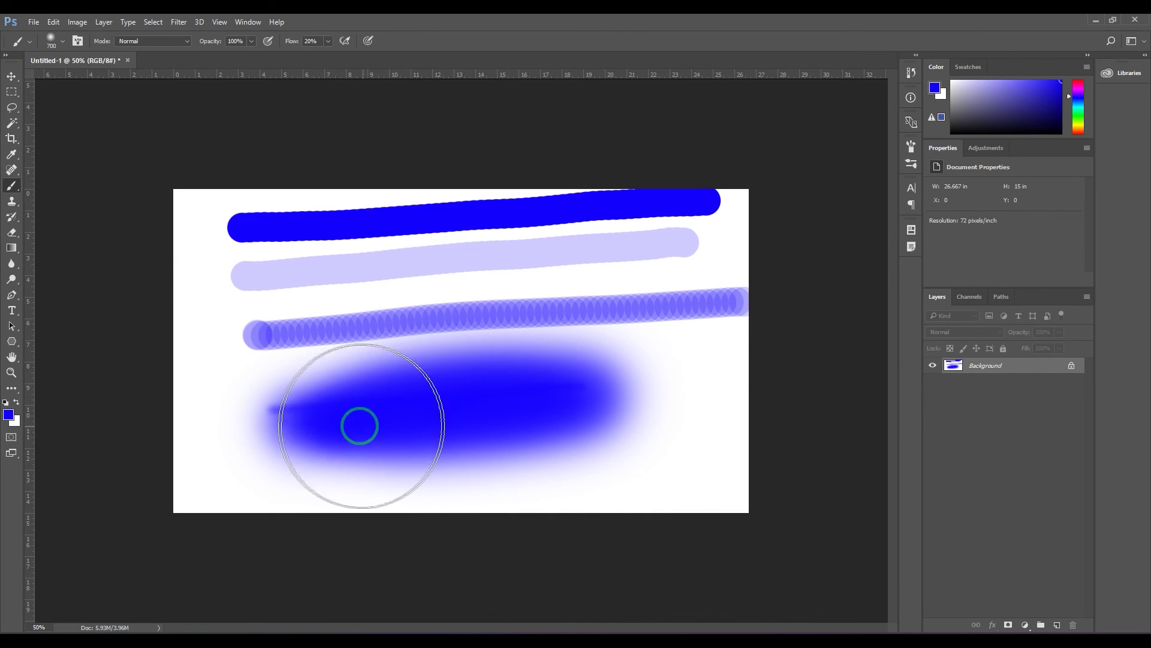
{"action": "mouse_move", "coordinate": [360, 424]}
{"action": "left_mouse_down"}
{"action": "mouse_move", "coordinate": [465, 393]}
{"action": "mouse_move", "coordinate": [504, 435]}
{"action": "left_mouse_up"}
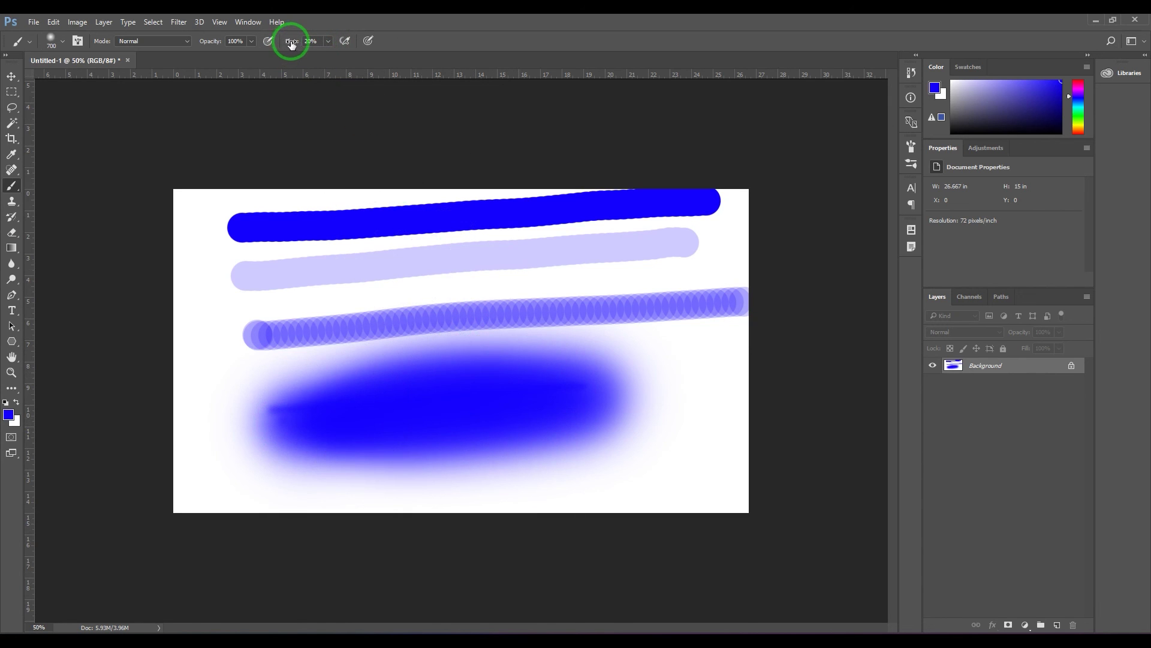
Step: Set the brush flow back to 100% and clear the canvas to white
{"action": "left_click_drag", "start_coordinate": [291, 41], "coordinate": [330, 52]}
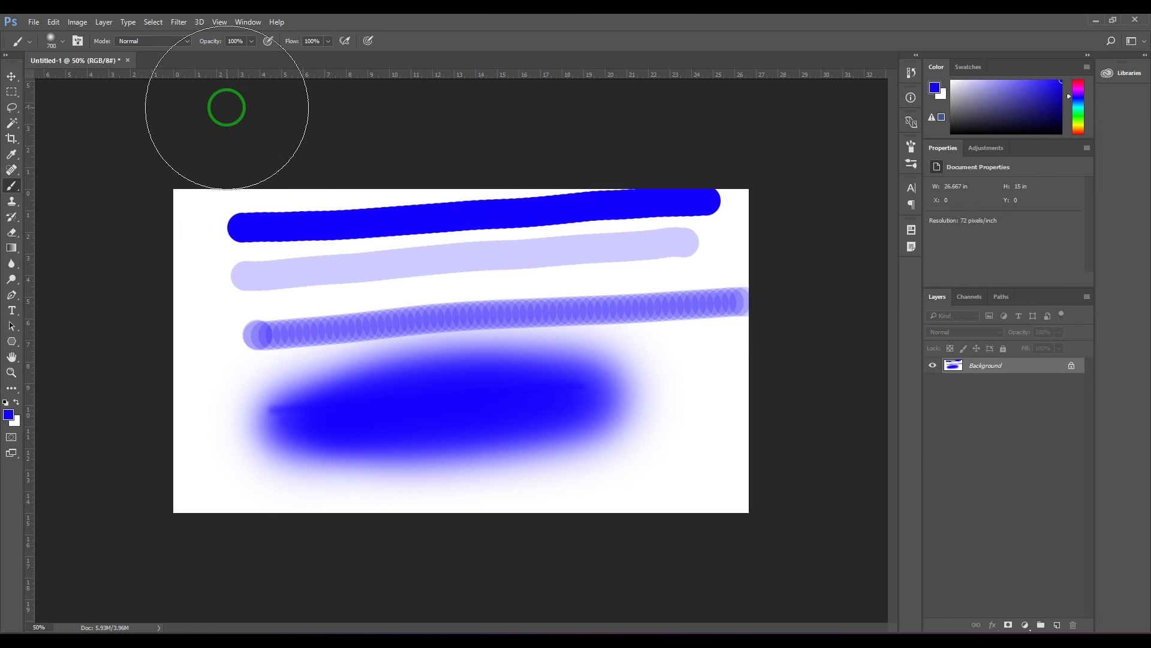
{"action": "key", "text": "ctrl+BackSpace"}
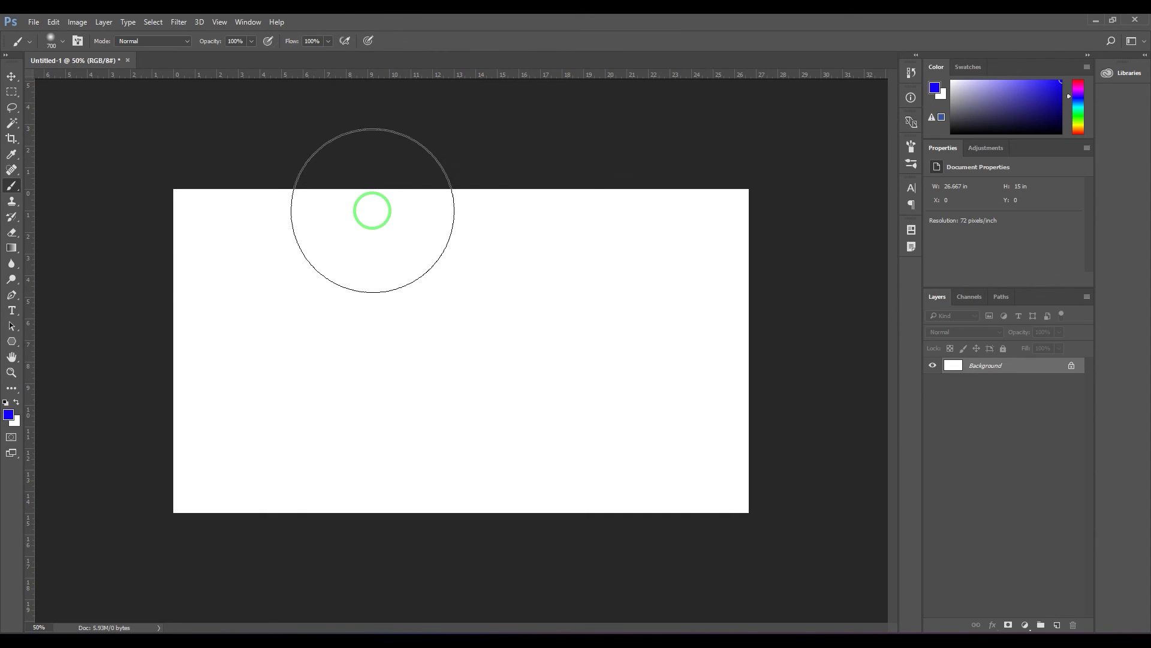
Step: Show the brush settings, reduce the soft brush to 300 px and paint a vertical blue stroke with airbrush build-up on
{"action": "left_click", "coordinate": [919, 150]}
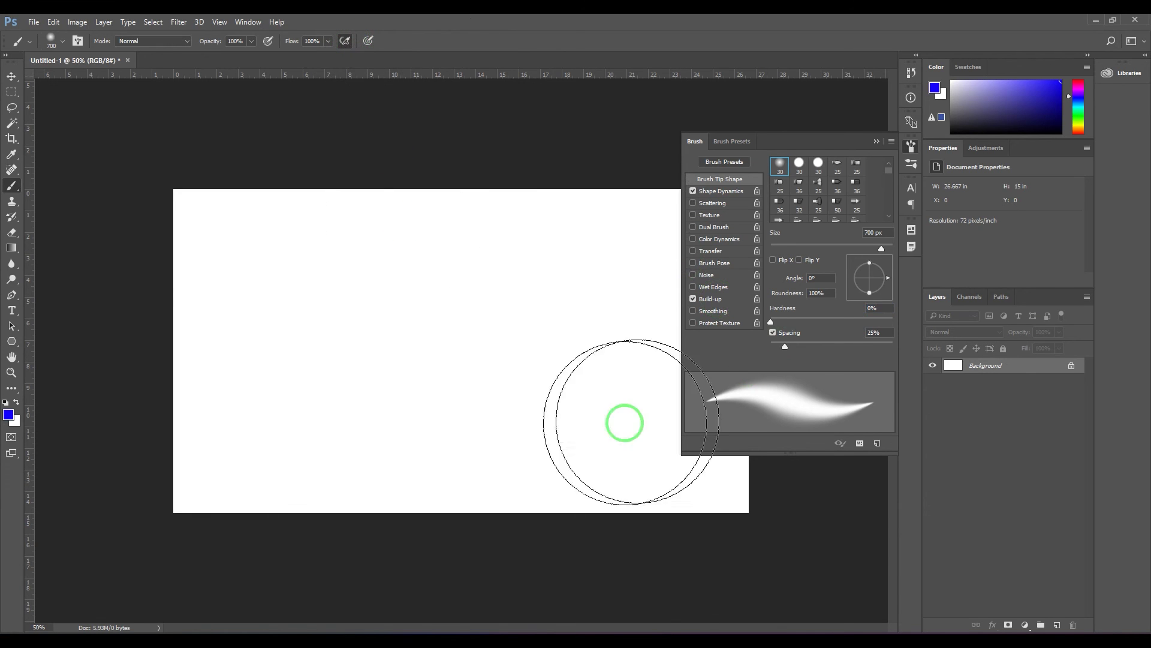
{"action": "key", "text": "bracketleft"}
{"action": "key", "text": "bracketleft"}
{"action": "key", "text": "bracketleft"}
{"action": "key", "text": "bracketleft"}
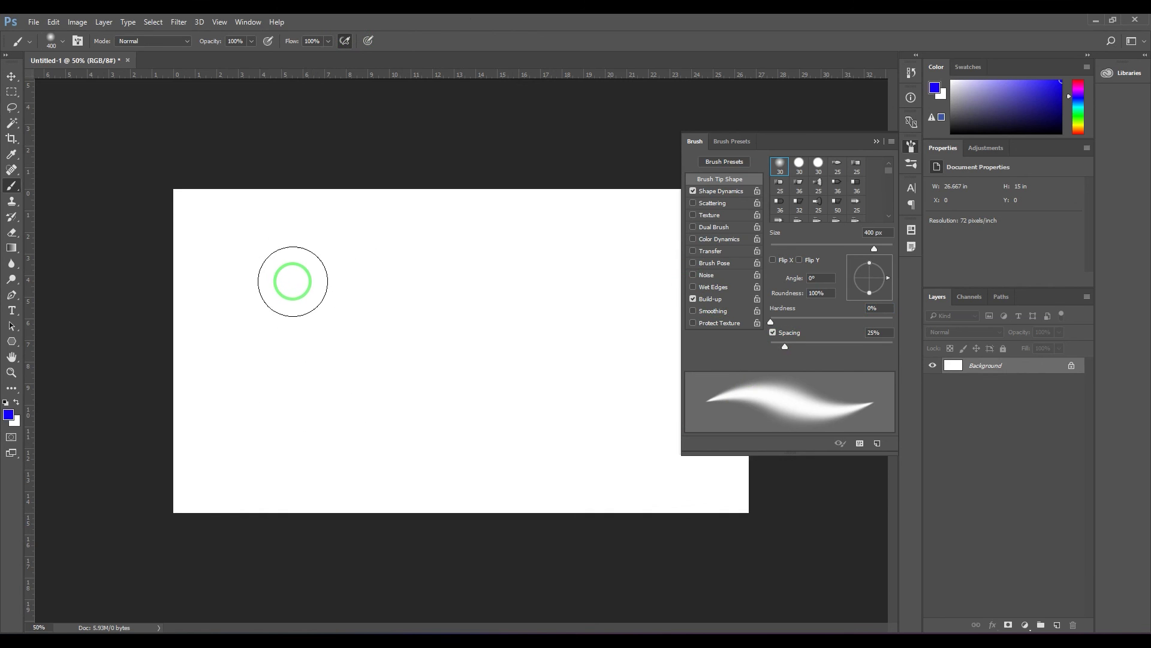
{"action": "left_click_drag", "start_coordinate": [300, 255], "coordinate": [304, 430]}
Step: Turn off airbrush build-up and paint several overlapping, roughly vertical blue strokes beside the first one
{"action": "left_click", "coordinate": [346, 41]}
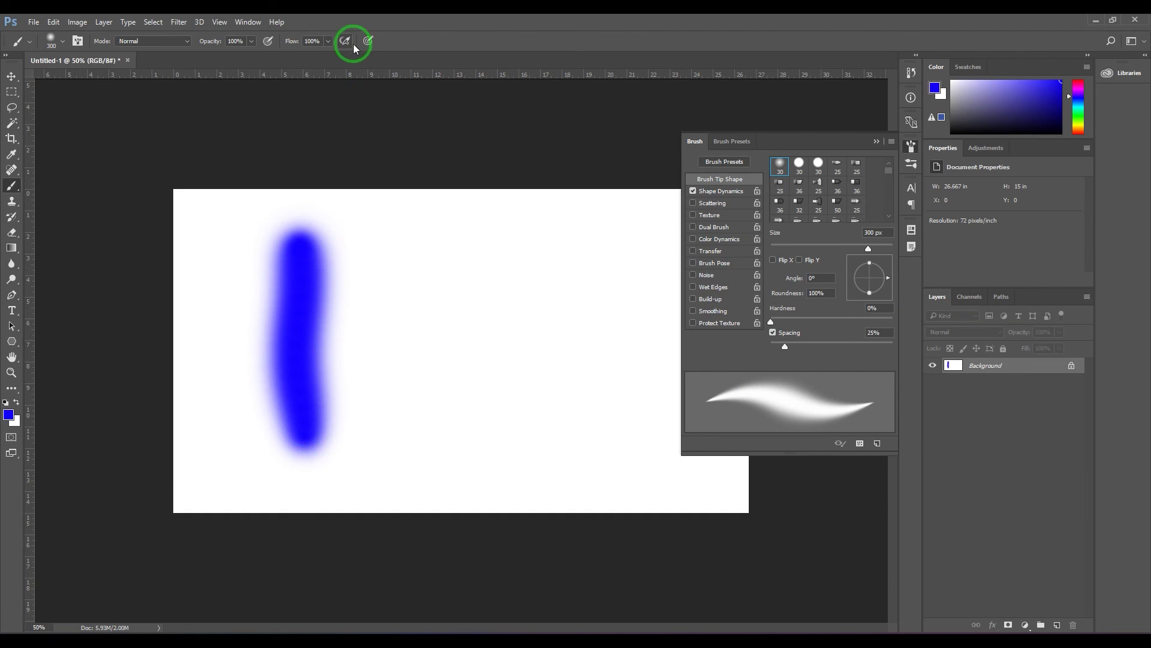
{"action": "left_click_drag", "start_coordinate": [376, 220], "coordinate": [403, 420]}
{"action": "mouse_move", "coordinate": [398, 220]}
{"action": "left_mouse_down"}
{"action": "mouse_move", "coordinate": [438, 394]}
{"action": "mouse_move", "coordinate": [432, 313]}
{"action": "mouse_move", "coordinate": [449, 367]}
{"action": "left_mouse_up"}
{"action": "left_click_drag", "start_coordinate": [444, 239], "coordinate": [466, 405]}
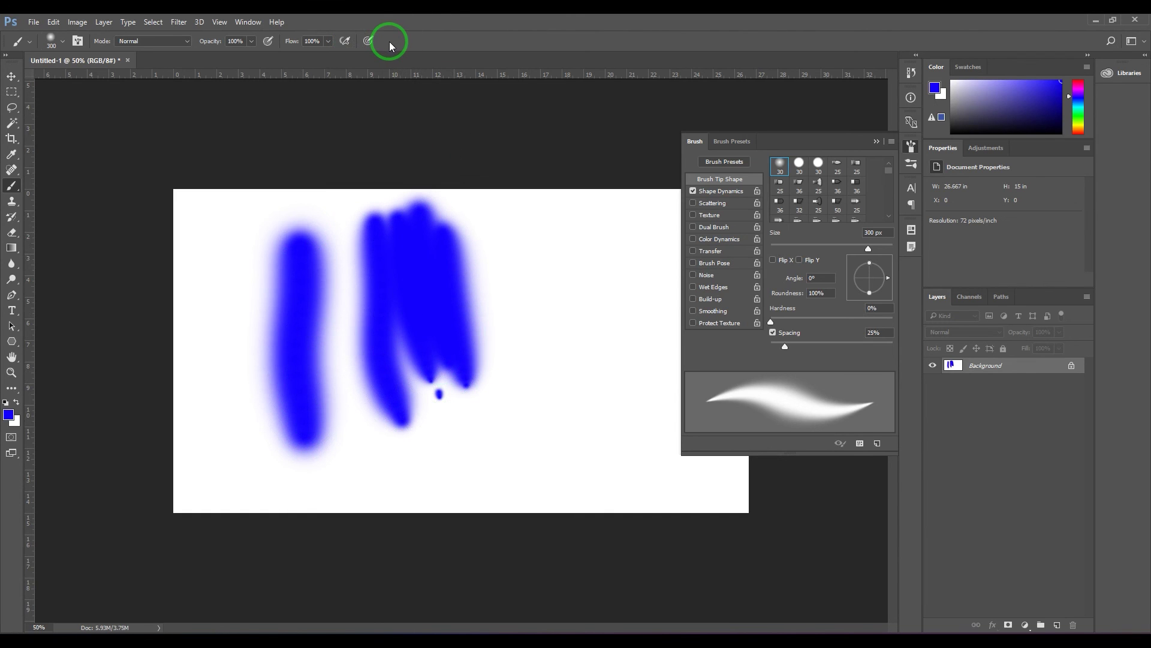
Step: Clear the canvas to white and turn off pen-pressure control of the brush size
{"action": "key", "text": "ctrl+BackSpace"}
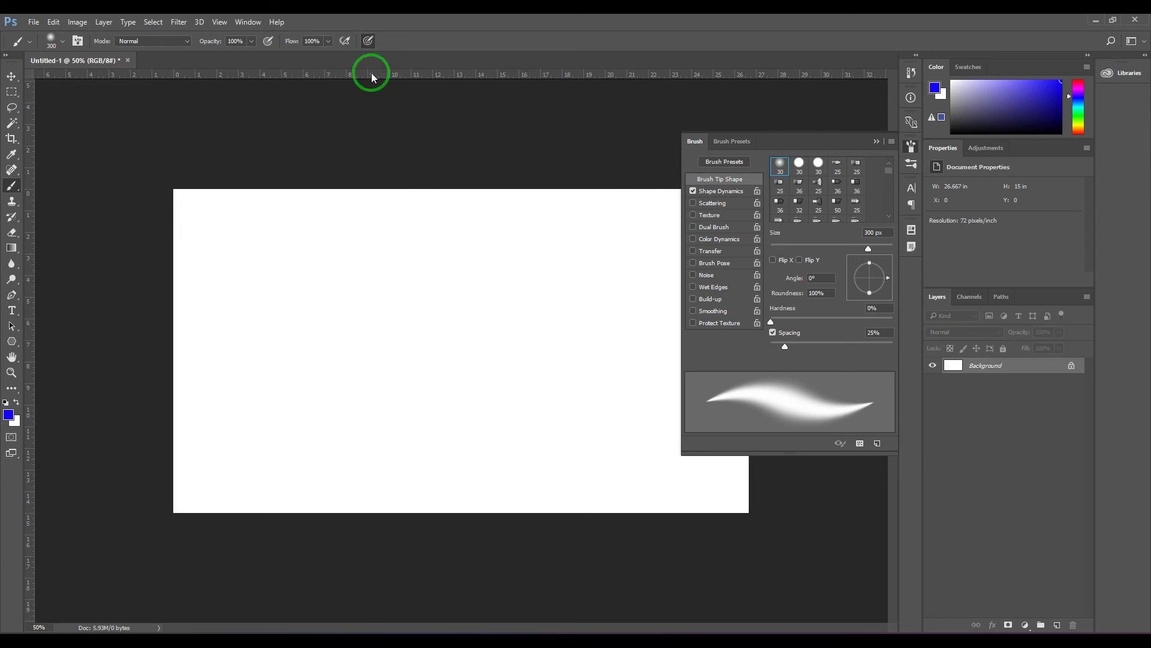
{"action": "left_click", "coordinate": [370, 41]}
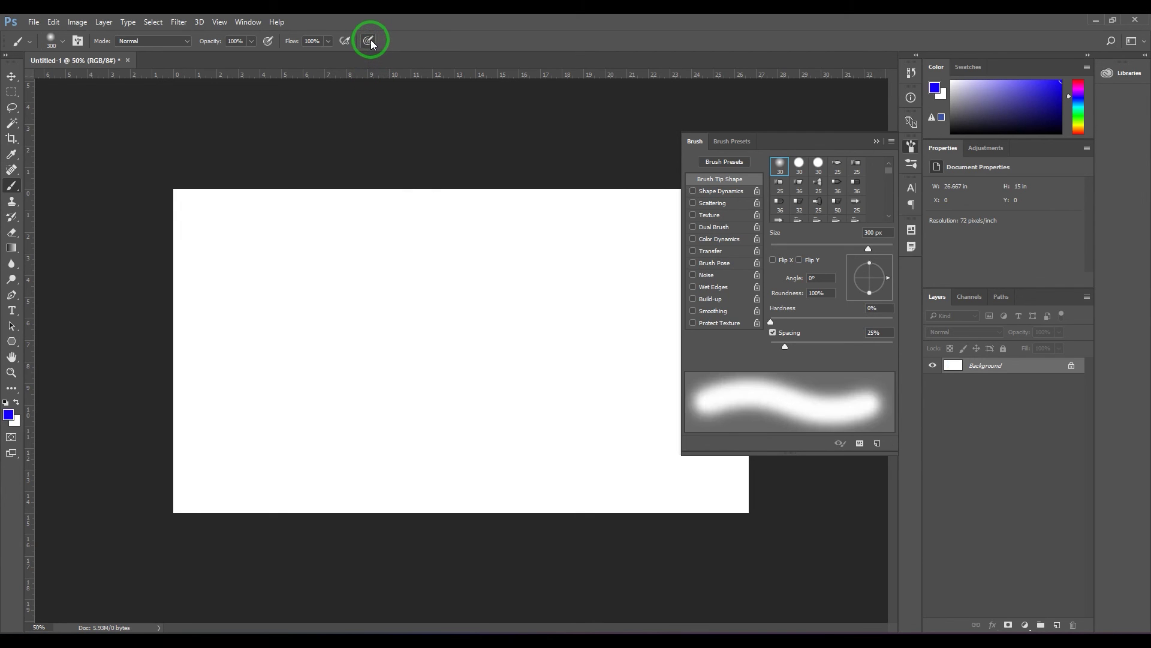
Step: Choose a hard round 100 px brush with 100% hardness and paint a long, steep blue stroke on the canvas's left side
{"action": "left_click", "coordinate": [60, 41]}
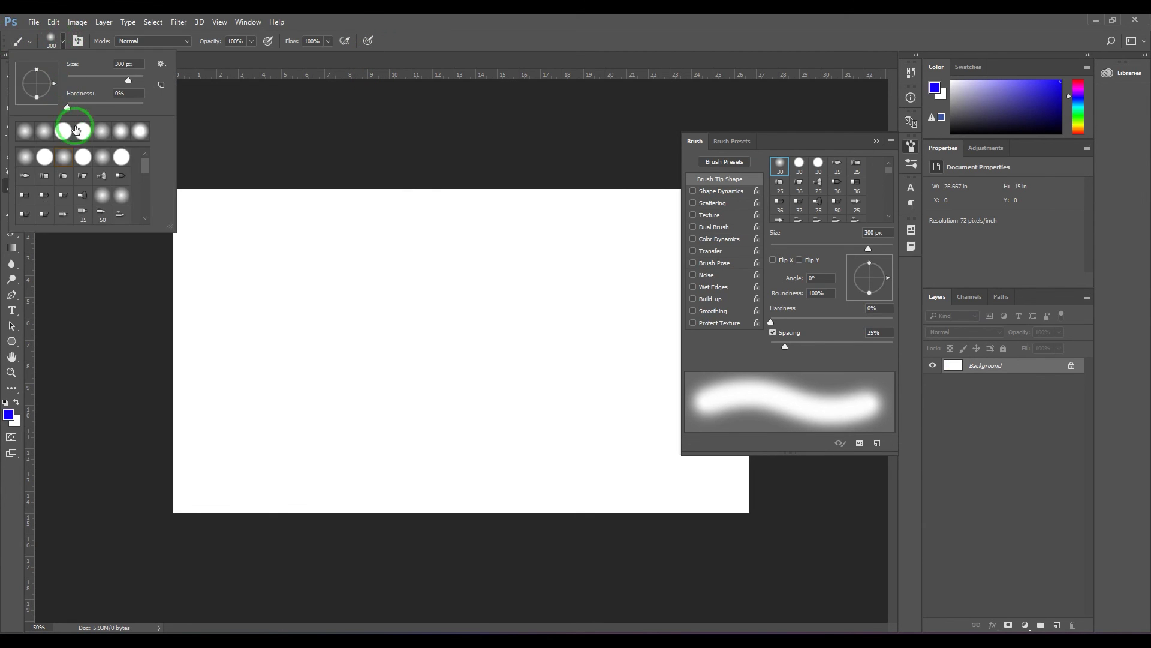
{"action": "left_click", "coordinate": [64, 132]}
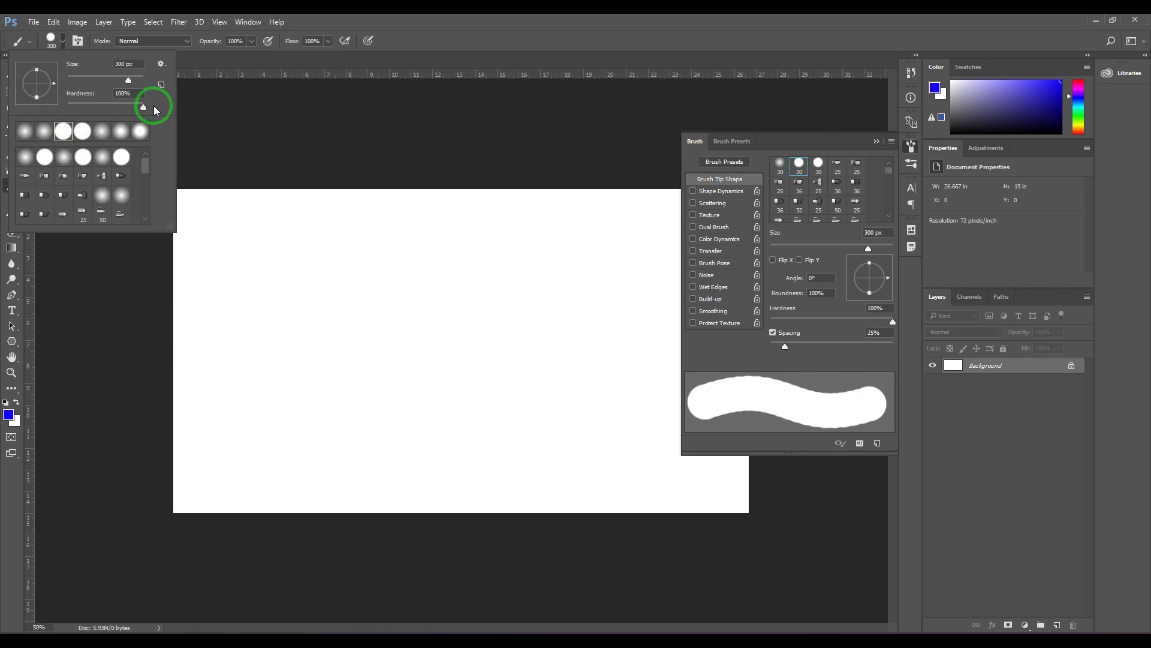
{"action": "left_click", "coordinate": [405, 25]}
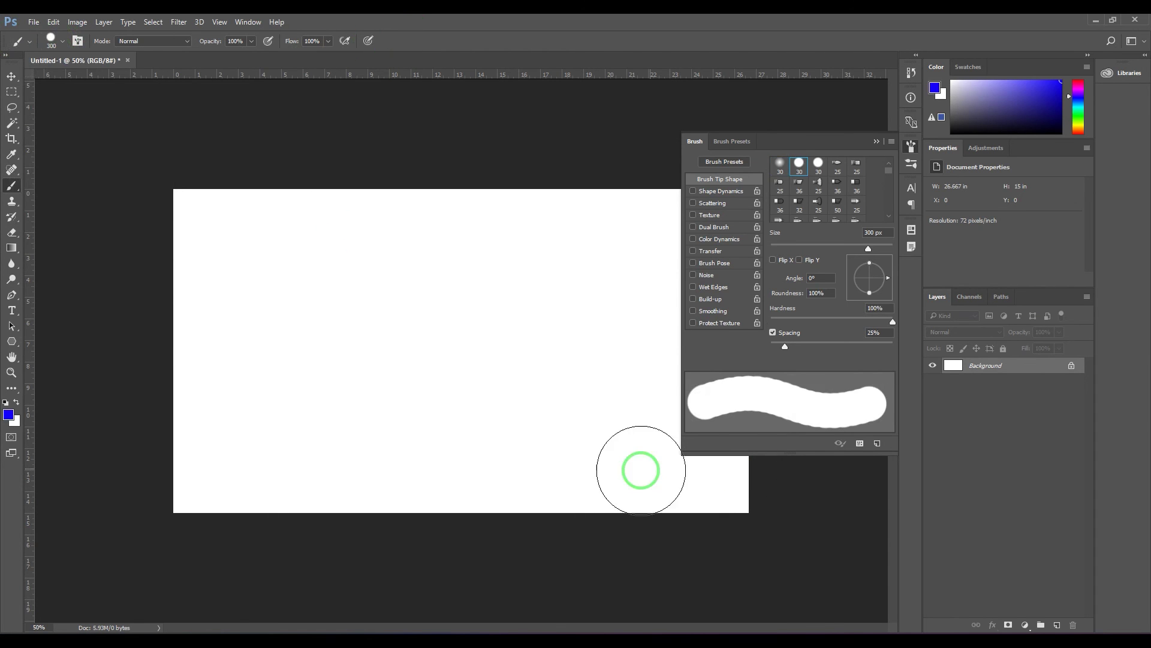
{"action": "key", "text": "bracketleft"}
{"action": "key", "text": "bracketleft"}
{"action": "key", "text": "bracketleft"}
{"action": "key", "text": "bracketleft"}
{"action": "key", "text": "bracketleft"}
{"action": "key", "text": "bracketleft"}
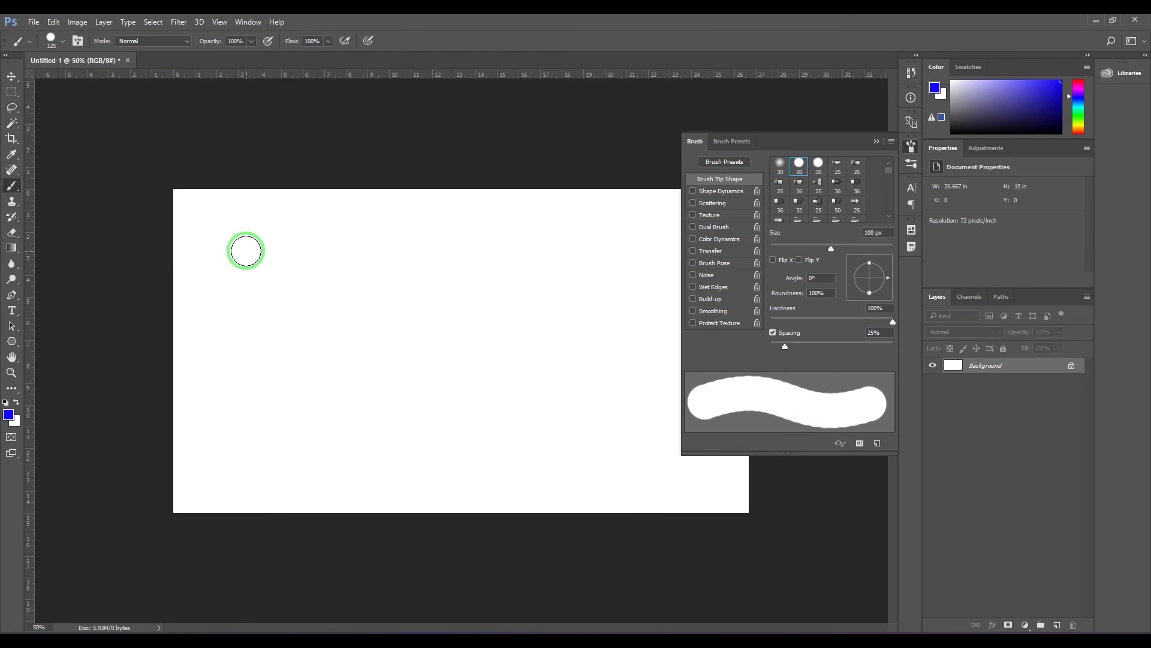
{"action": "left_click_drag", "start_coordinate": [244, 248], "coordinate": [333, 479]}
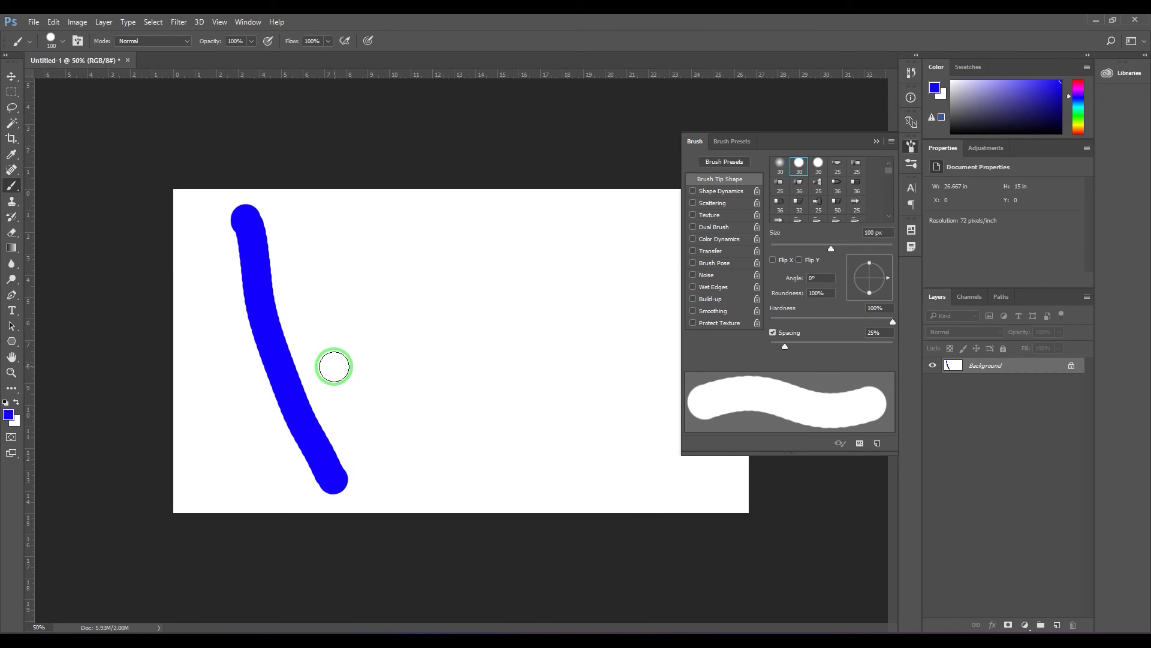
Step: Turn on pen-pressure control of the brush size and paint a tapering, slightly rising blue stroke beside the thick one
{"action": "left_click", "coordinate": [368, 41]}
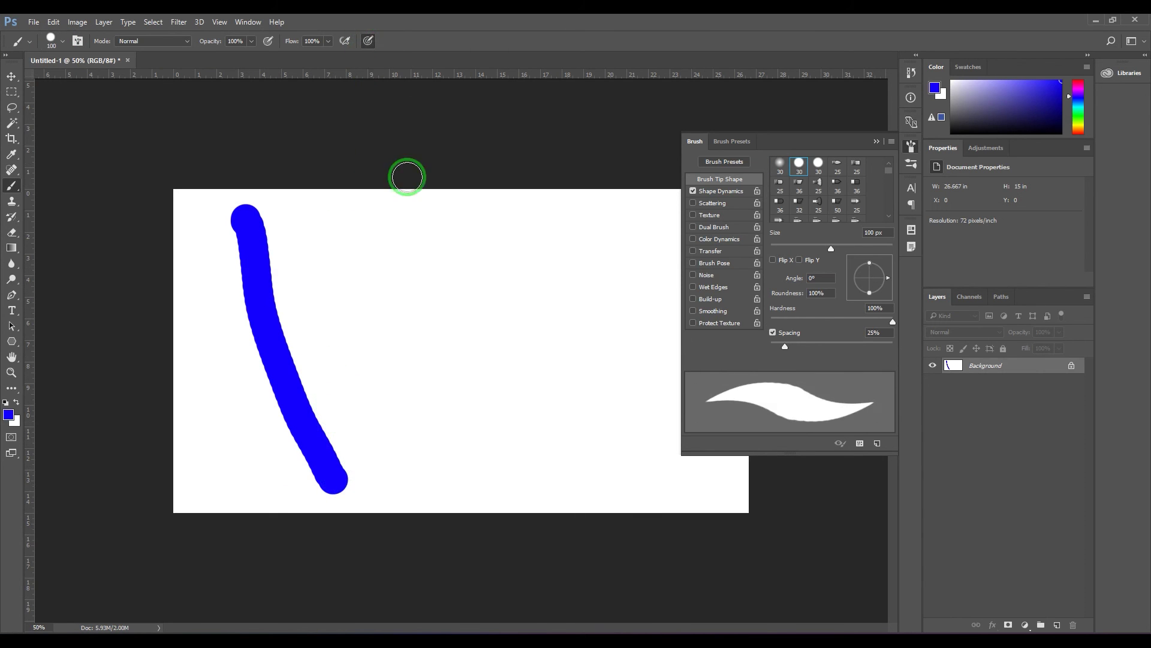
{"action": "left_click_drag", "start_coordinate": [354, 293], "coordinate": [572, 248]}
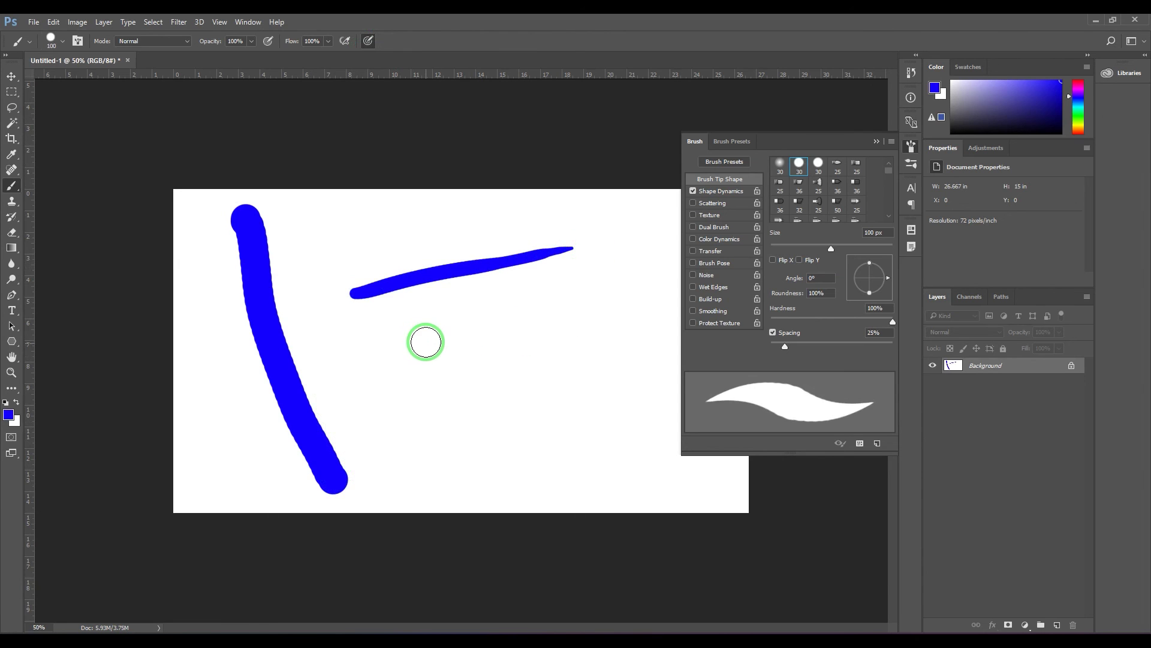